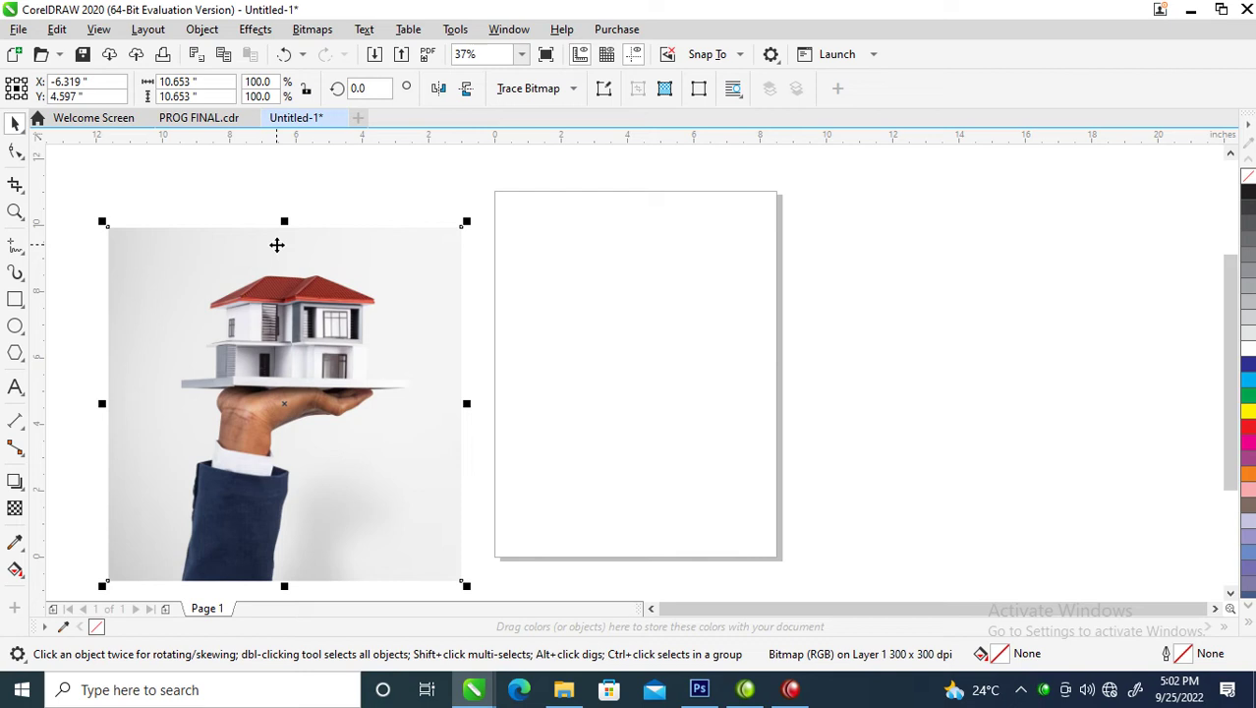
# Step: Set the page size to A5 and add a page-sized rectangle as its frame
pyautogui.click(157, 185)
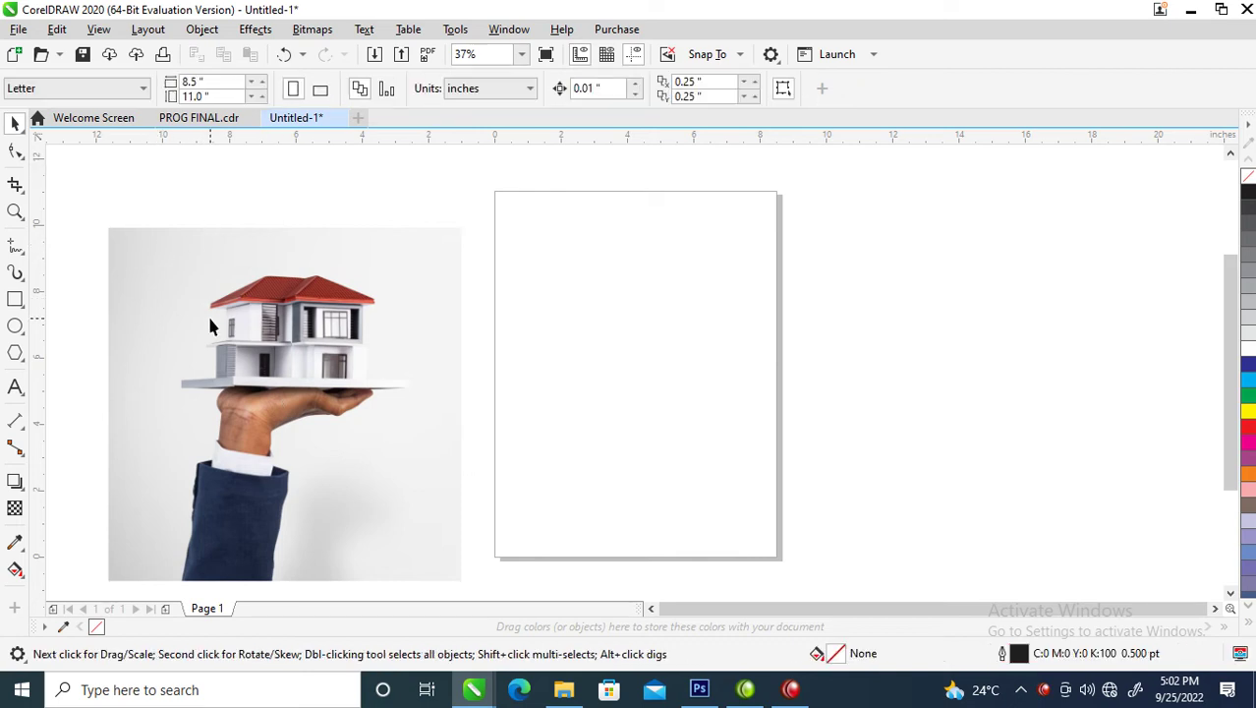
pyautogui.click(142, 88)
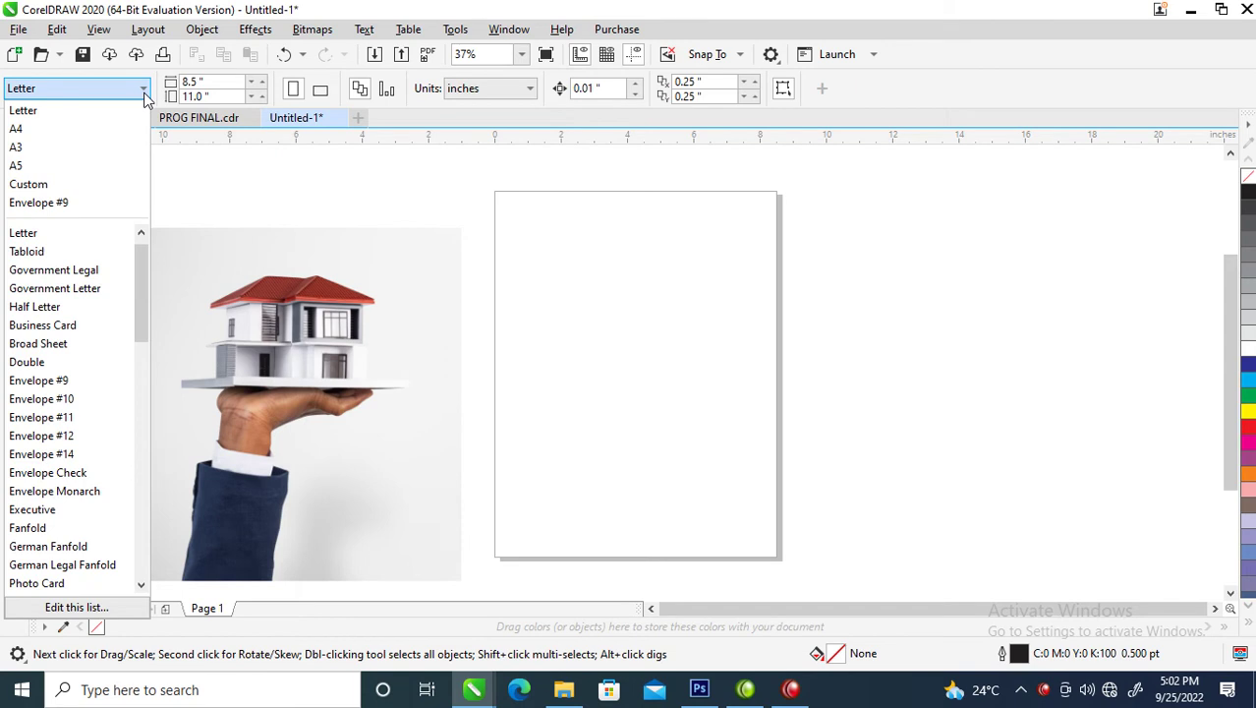
pyautogui.click(18, 165)
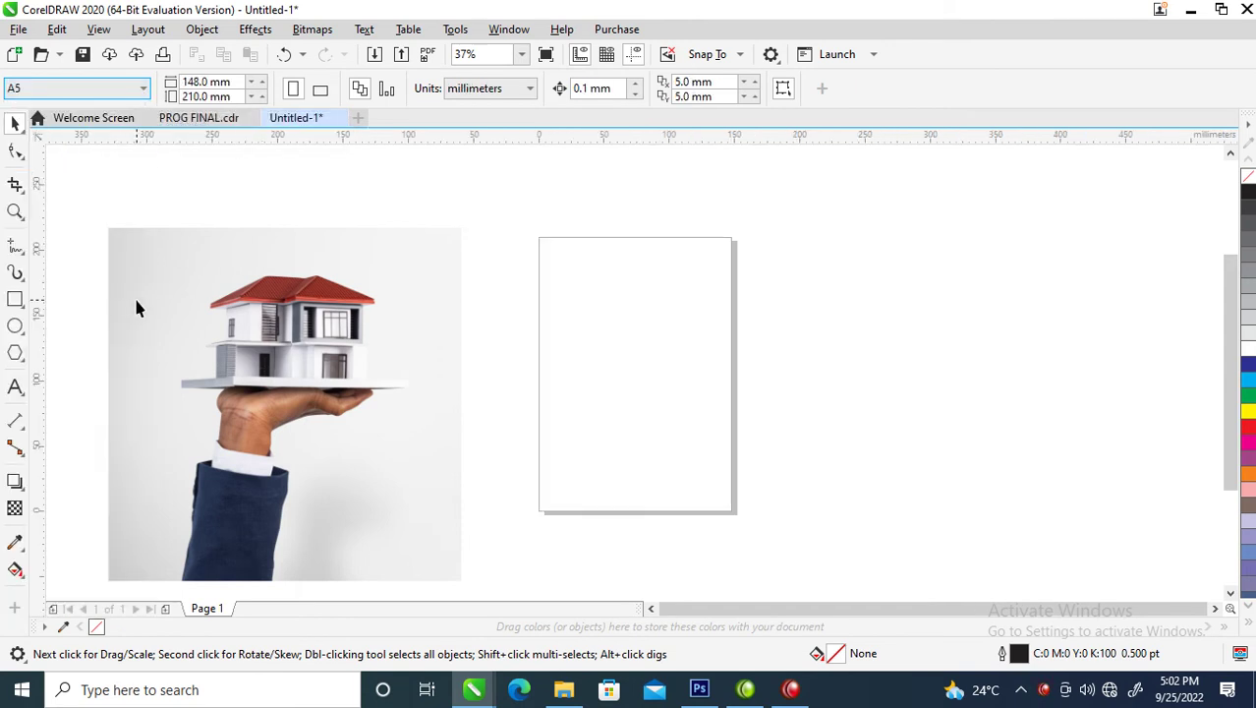
pyautogui.doubleClick(17, 300)
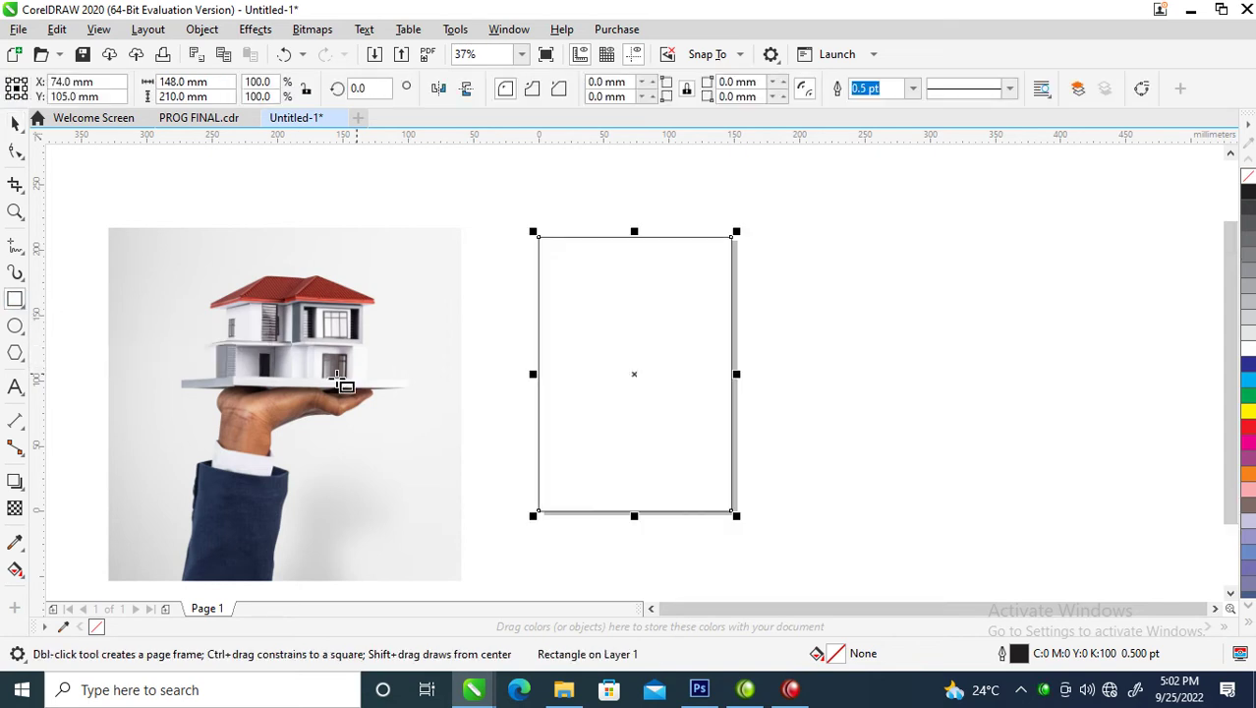
pyautogui.press('space')
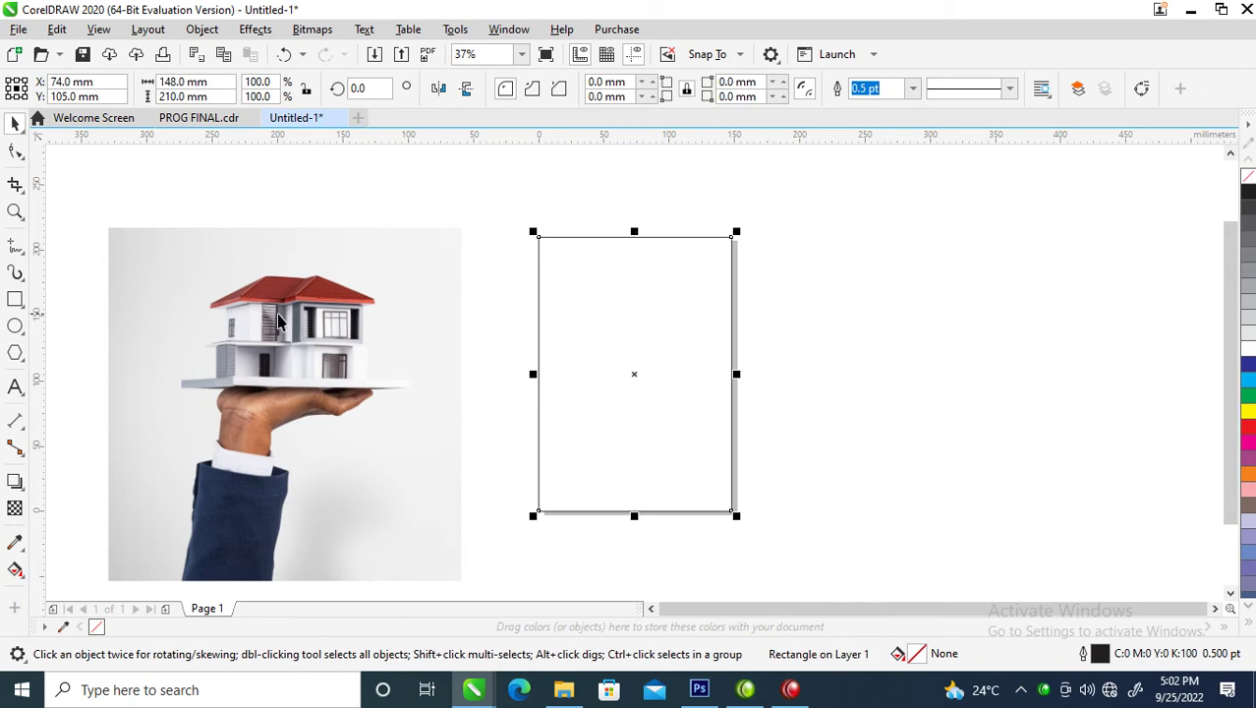
# Step: Place the house picture to the right of the page and scale it down to 44.3%, about 120 mm square
pyautogui.hotkey('ctrl', 'v')
pyautogui.moveTo(682, 364); pyautogui.dragTo(916, 327)
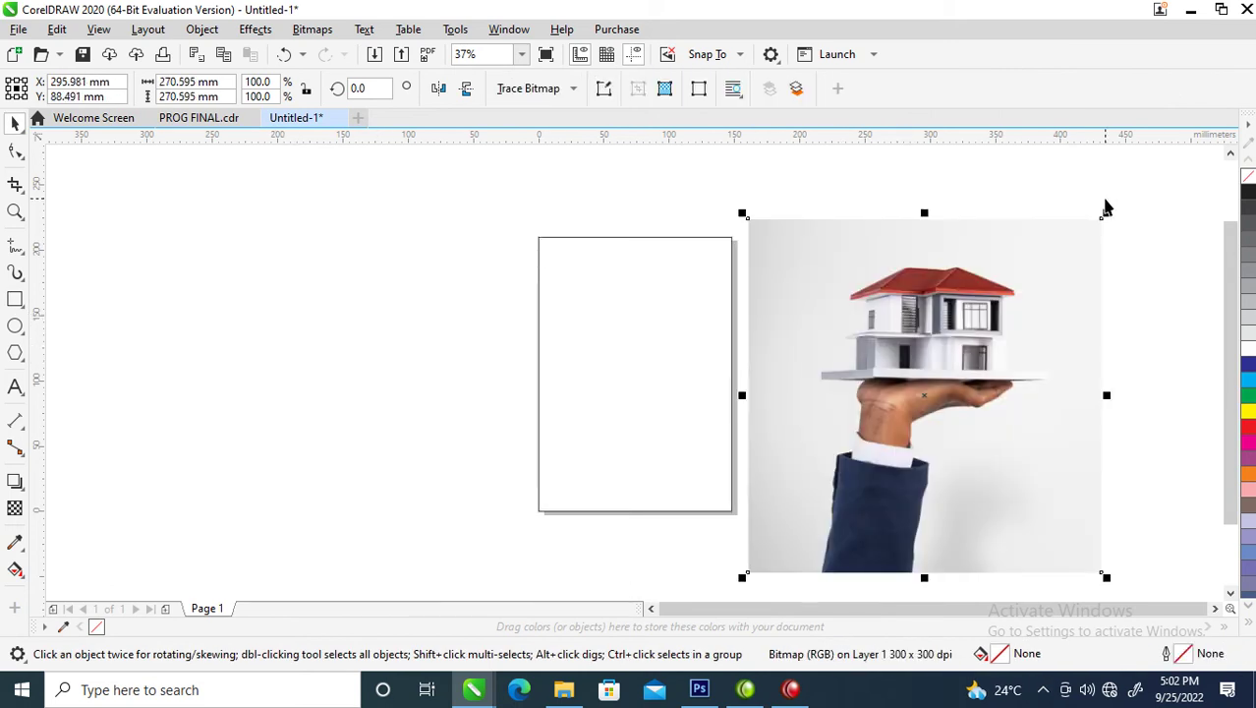
pyautogui.moveTo(1109, 209); pyautogui.dragTo(1048, 313)
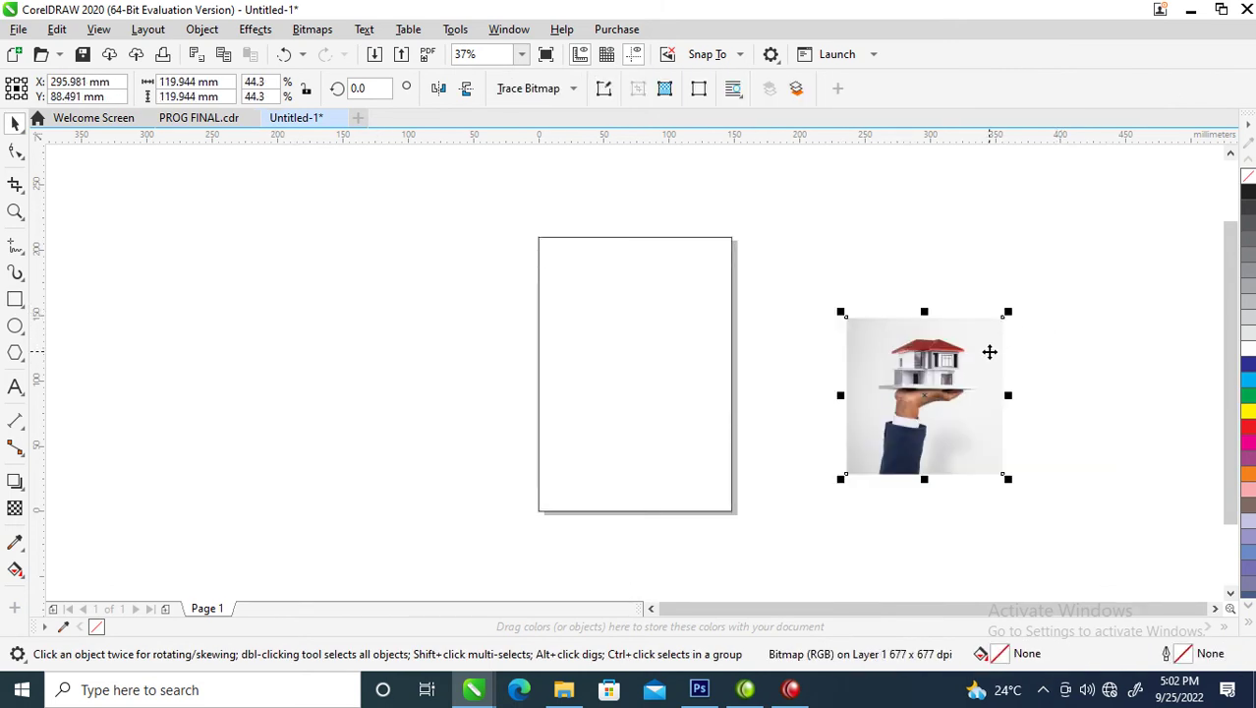
pyautogui.press('z')
pyautogui.moveTo(486, 222); pyautogui.dragTo(1078, 536)
pyautogui.press('space')
pyautogui.moveTo(884, 422); pyautogui.dragTo(754, 376)
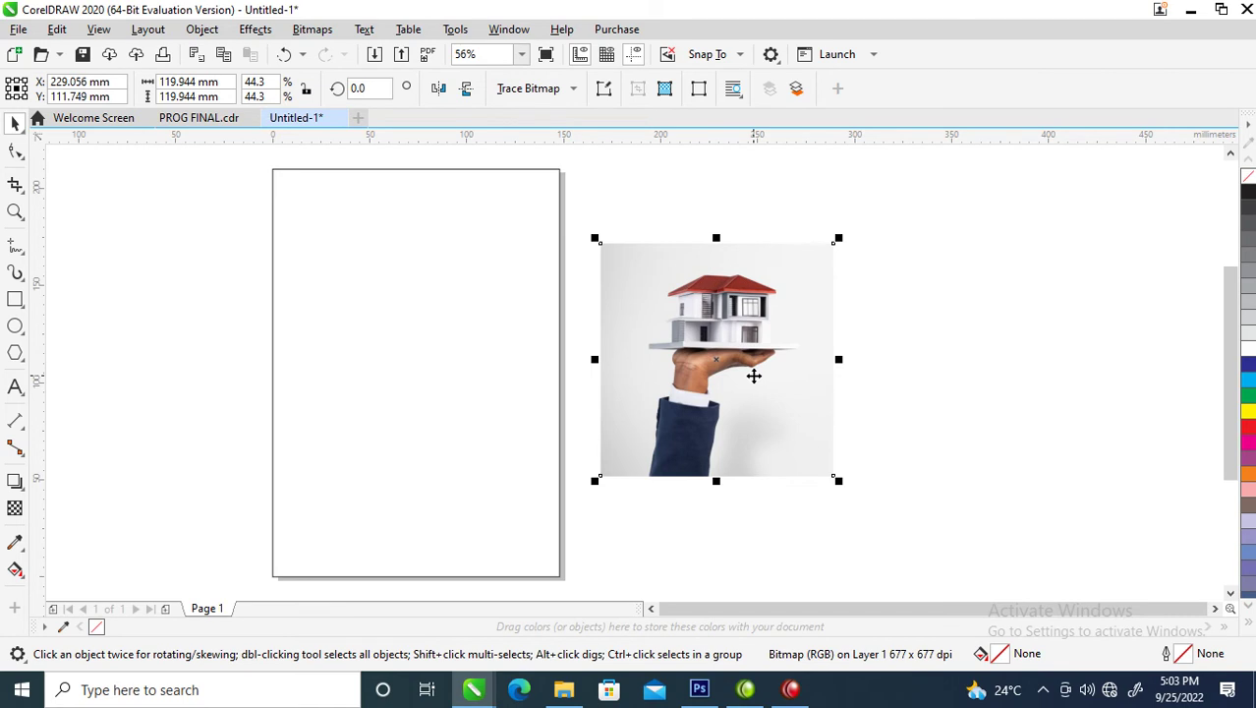
# Step: Draw a square about 95 mm wide near the page's left edge, around mid-height
pyautogui.click(15, 300)
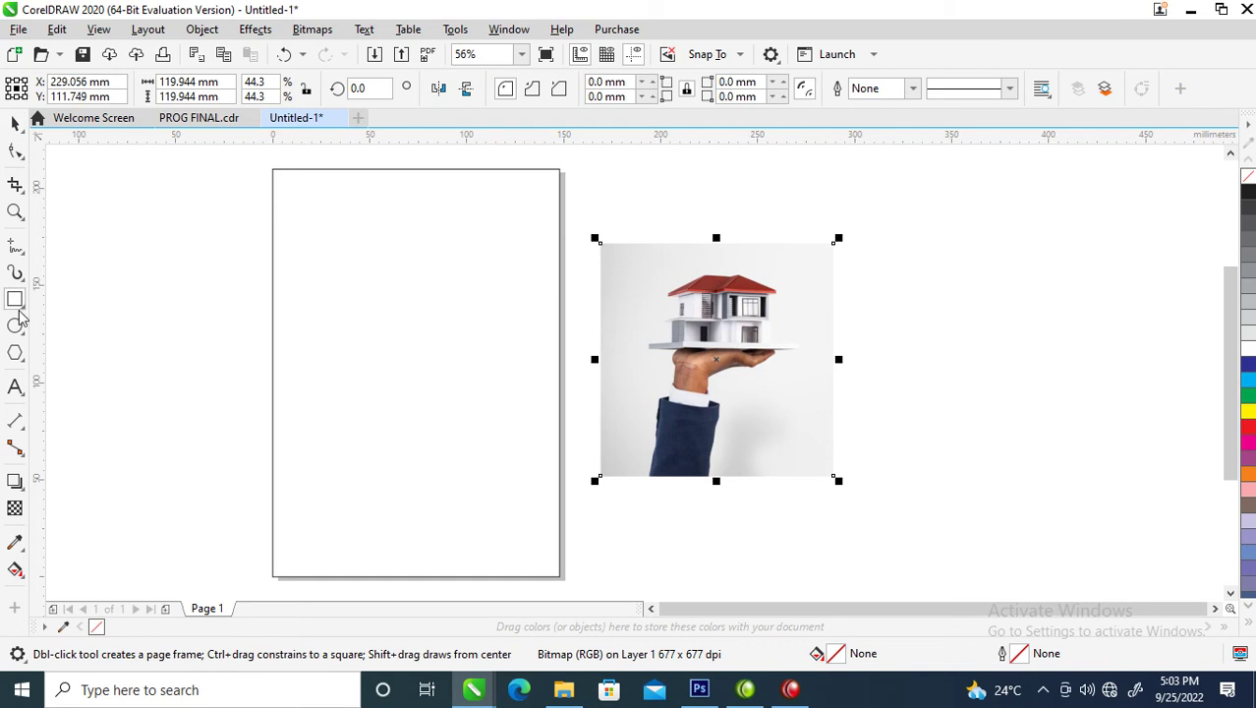
pyautogui.moveTo(279, 256); pyautogui.dragTo(456, 441)
pyautogui.press('space')
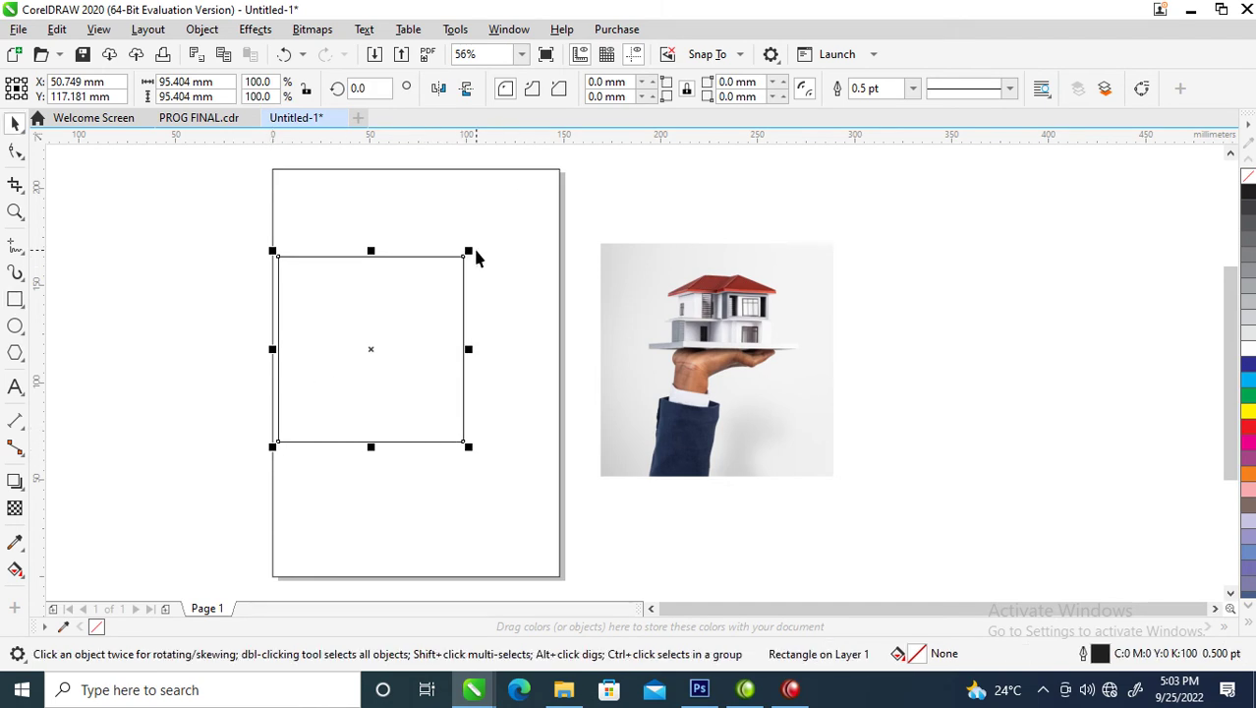
# Step: Duplicate the square directly below itself and scale the copy to 41.5%, about 40 mm, keeping its upper-left corner in place
pyautogui.moveTo(470, 251); pyautogui.dragTo(388, 564)
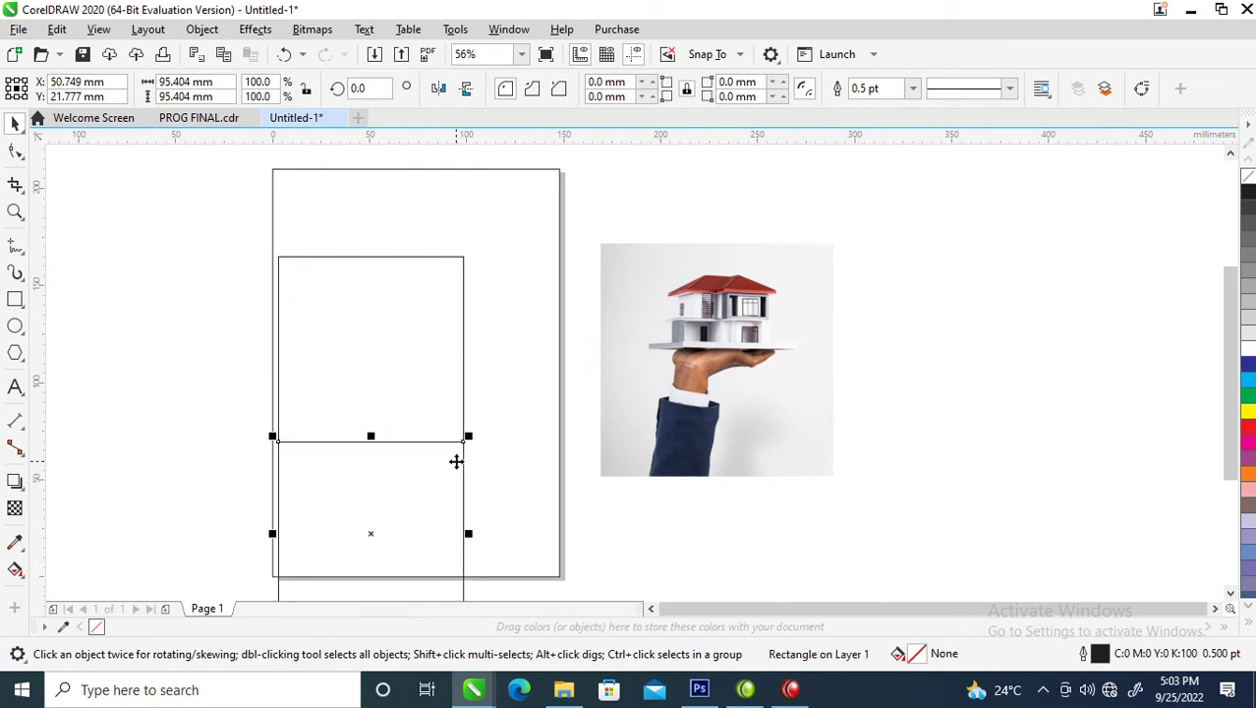
pyautogui.scroll(-3, 431, 477)
pyautogui.press('z')
pyautogui.moveTo(273, 432); pyautogui.dragTo(578, 555)
pyautogui.moveTo(671, 498); pyautogui.dragTo(560, 338)
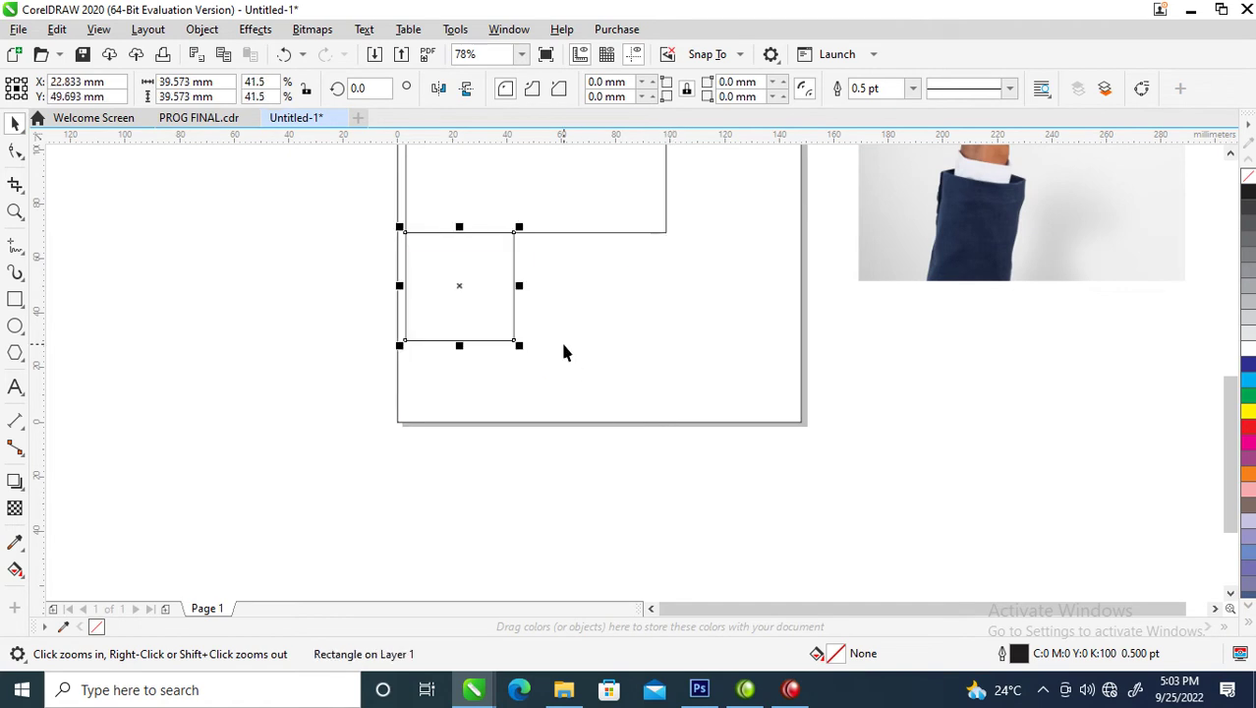
# Step: Duplicate the small square to the right twice, edge to edge, to form a bottom row of three
pyautogui.scroll(-5, 560, 339)
pyautogui.moveTo(467, 207); pyautogui.dragTo(719, 411)
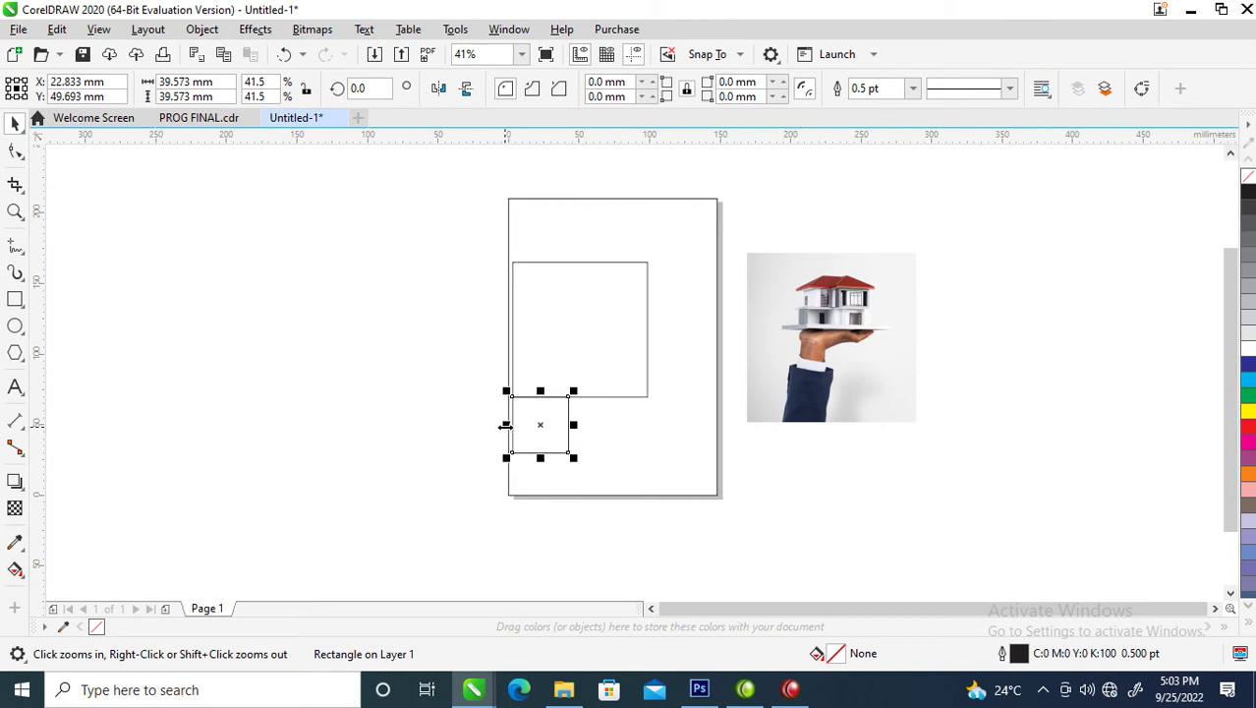
pyautogui.moveTo(506, 425); pyautogui.dragTo(603, 427)
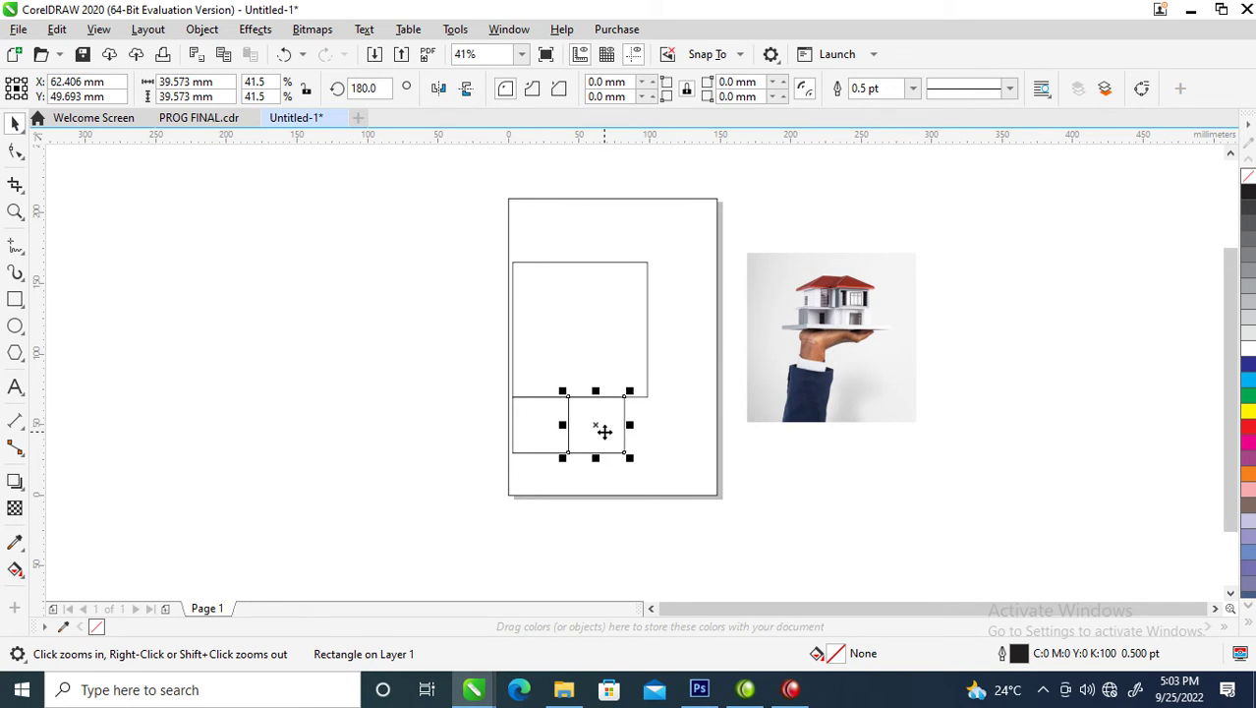
pyautogui.hotkey('ctrl', 'r')
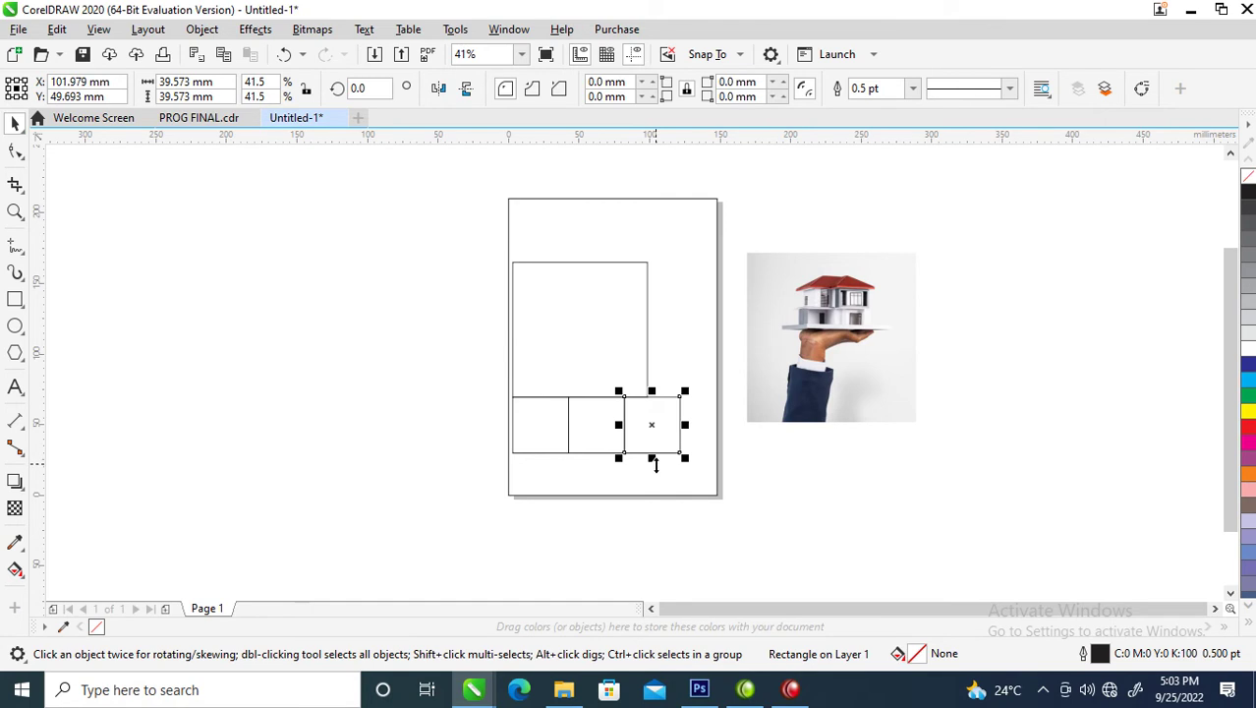
# Step: Duplicate the row's last square upward three times, and the topmost one leftward twice, to frame the large square
pyautogui.moveTo(652, 458); pyautogui.dragTo(649, 367)
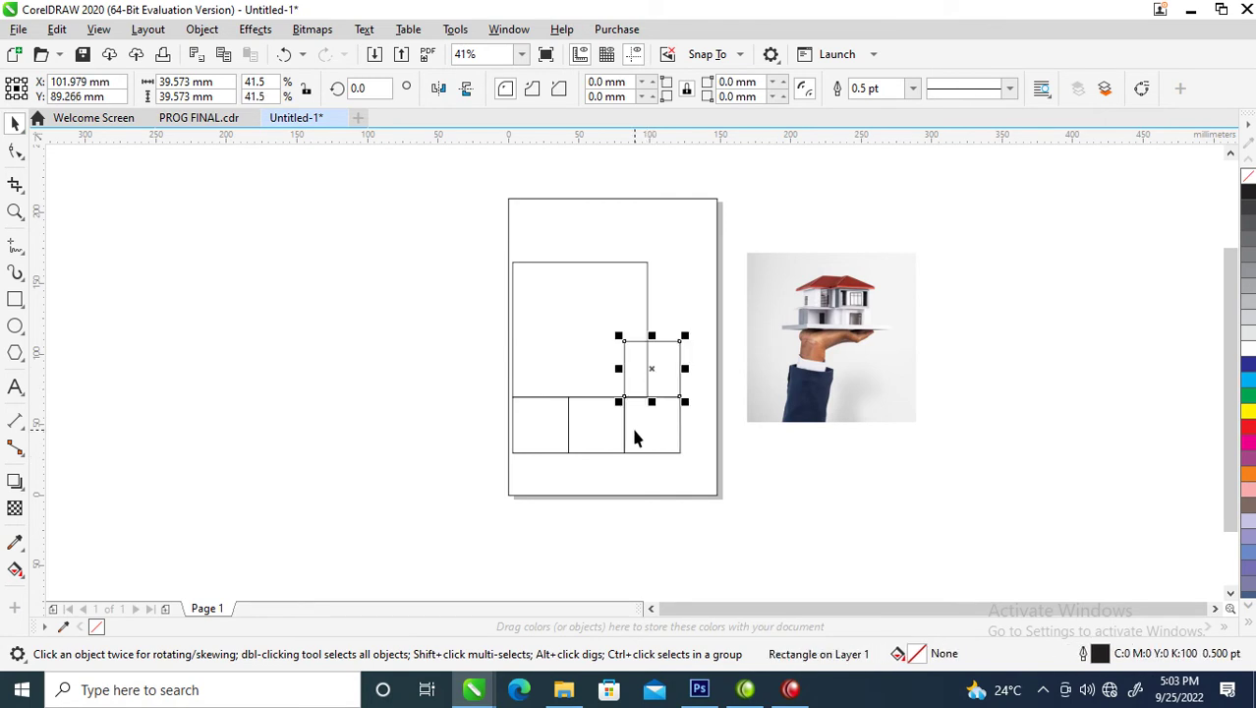
pyautogui.hotkey('ctrl', 'r')
pyautogui.hotkey('ctrl', 'r')
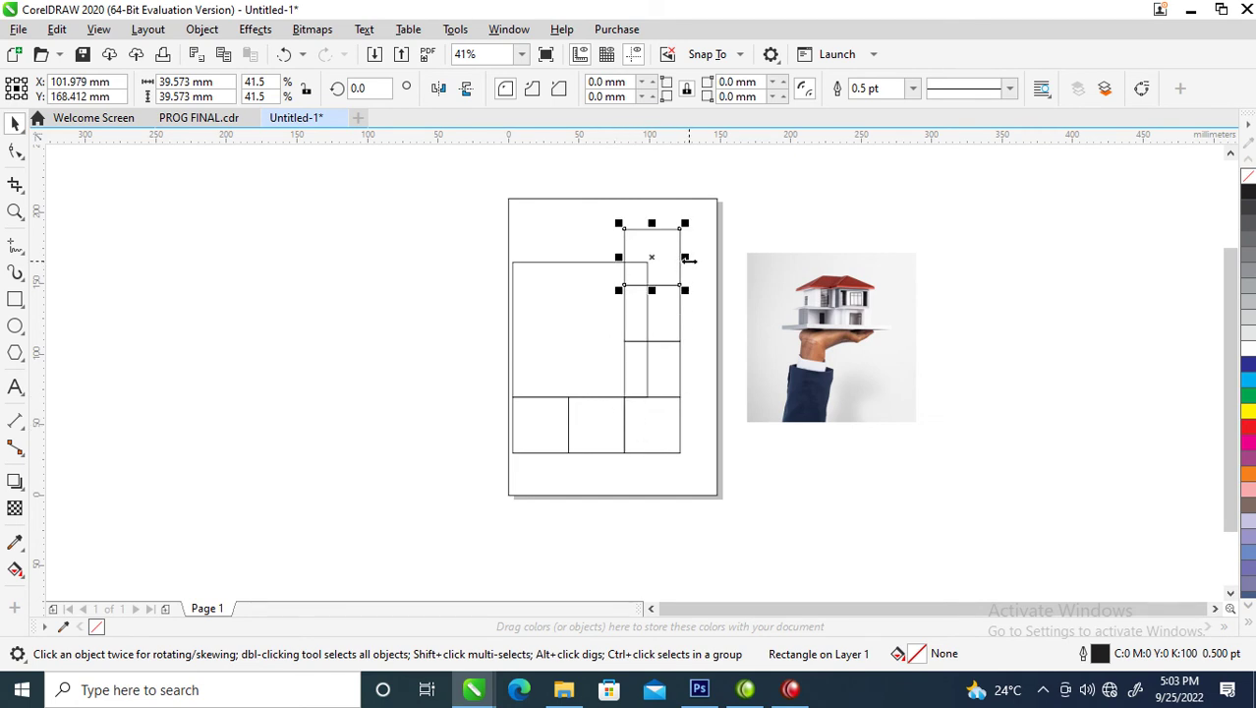
pyautogui.moveTo(685, 257); pyautogui.dragTo(619, 267)
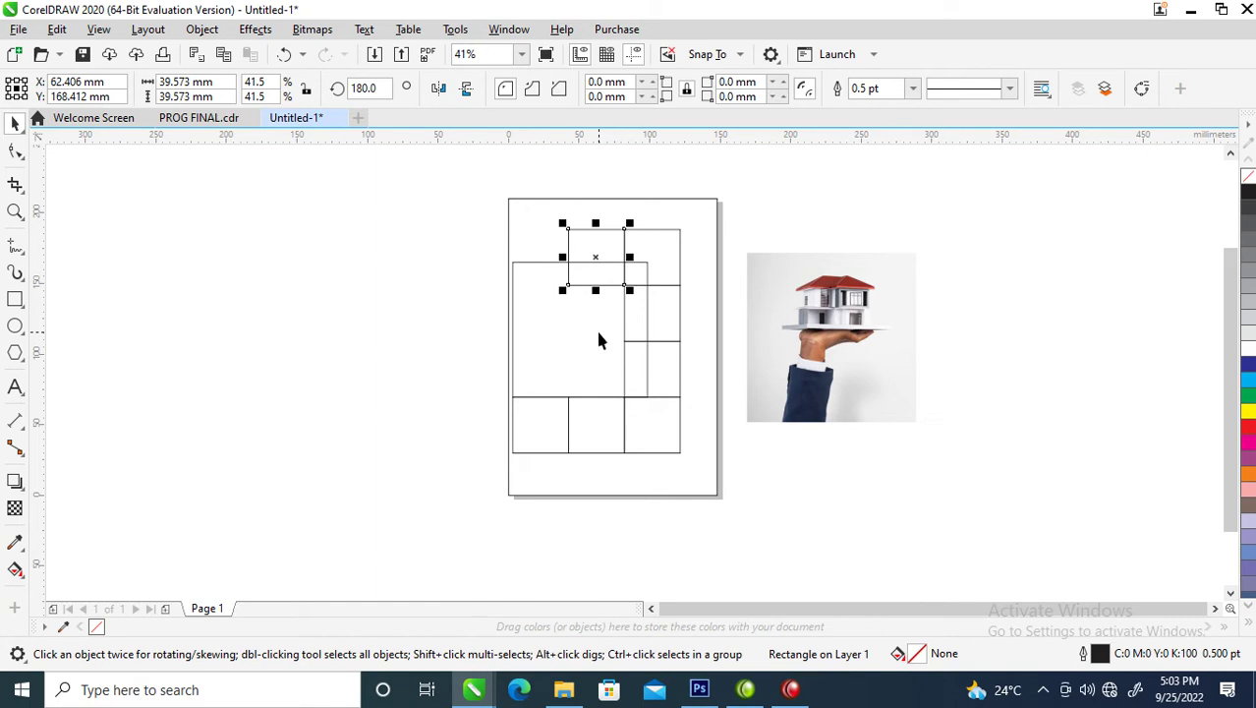
pyautogui.hotkey('ctrl', 'r')
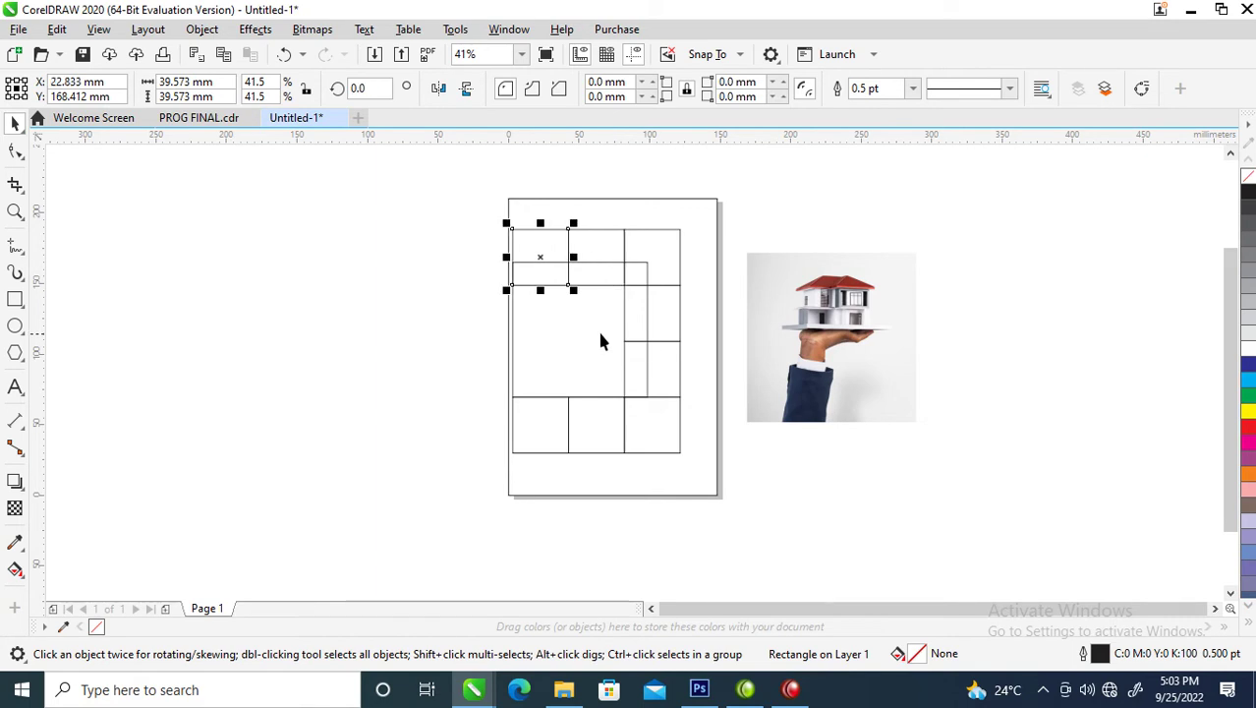
# Step: Select the upper three squares of the right column and duplicate them one column further right
pyautogui.moveTo(754, 202); pyautogui.dragTo(756, 216)
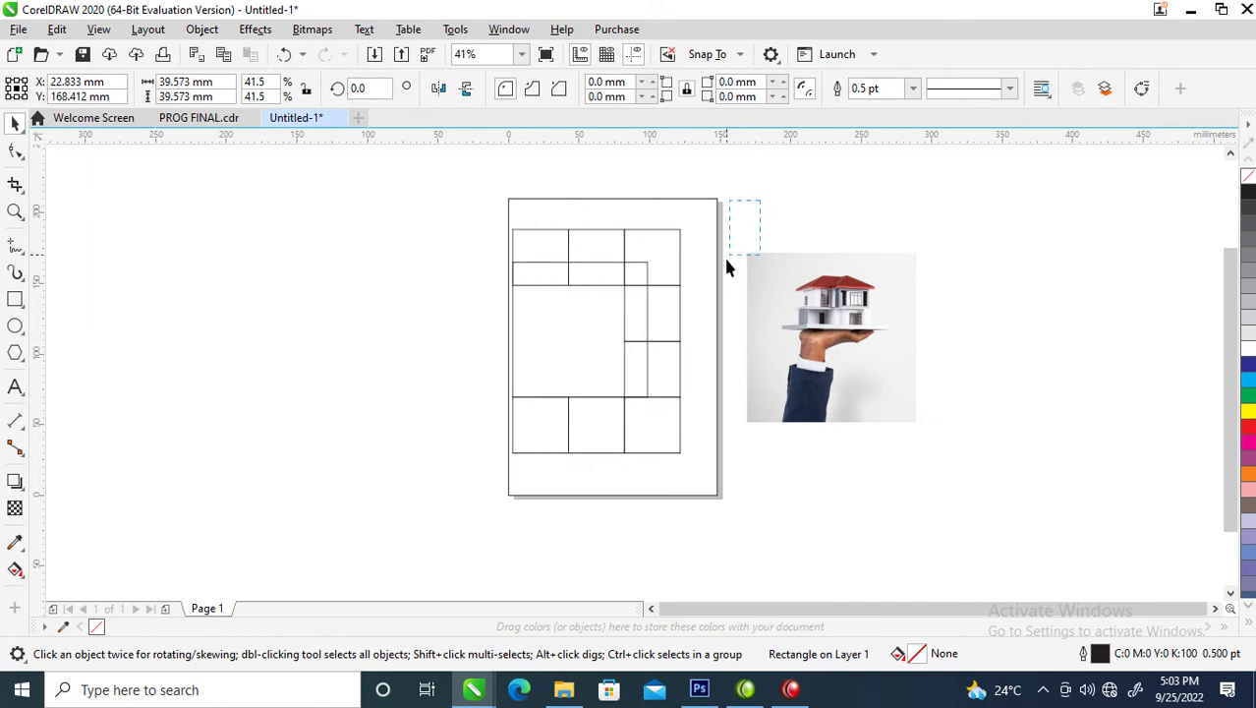
pyautogui.moveTo(640, 418); pyautogui.dragTo(609, 429)
pyautogui.moveTo(618, 313); pyautogui.dragTo(694, 314)
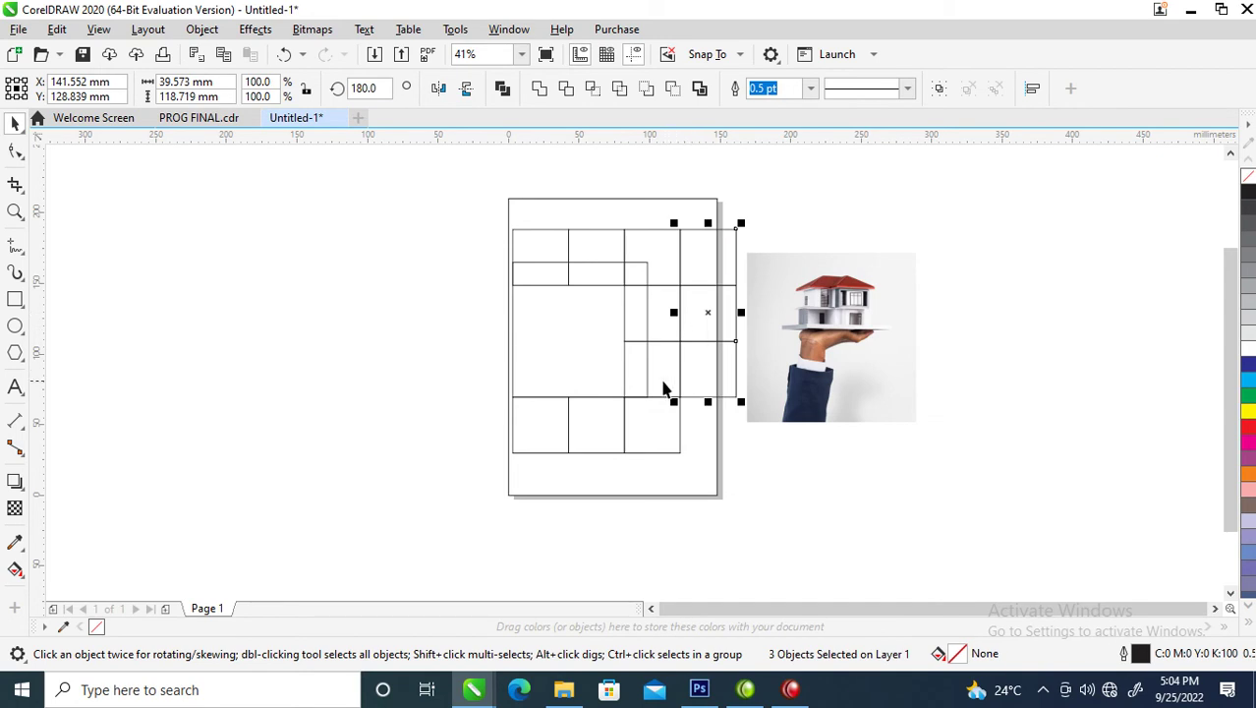
# Step: Scale the large square down to 83.7%, about 80 mm, from its upper-right corner to fit inside the surrounding small squares
pyautogui.click(582, 332)
pyautogui.moveTo(653, 257); pyautogui.dragTo(653, 281)
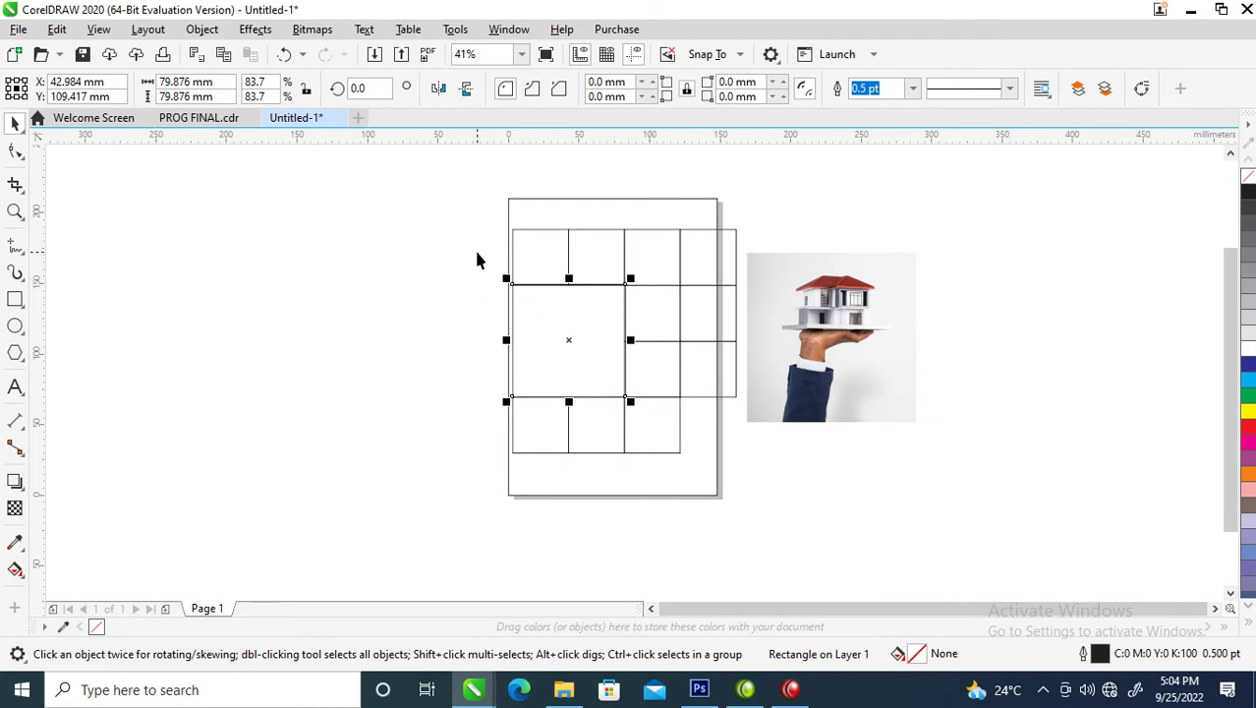
pyautogui.press('z')
pyautogui.moveTo(471, 232); pyautogui.dragTo(716, 398)
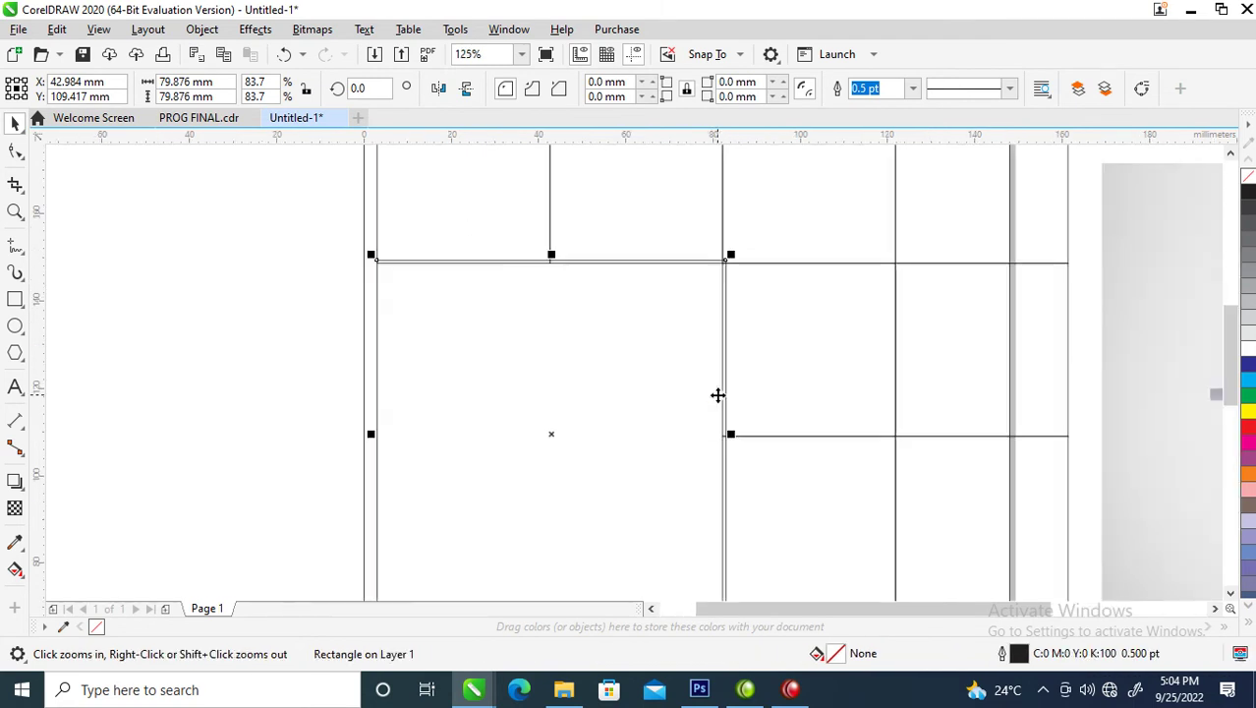
pyautogui.press('space')
pyautogui.click(749, 246)
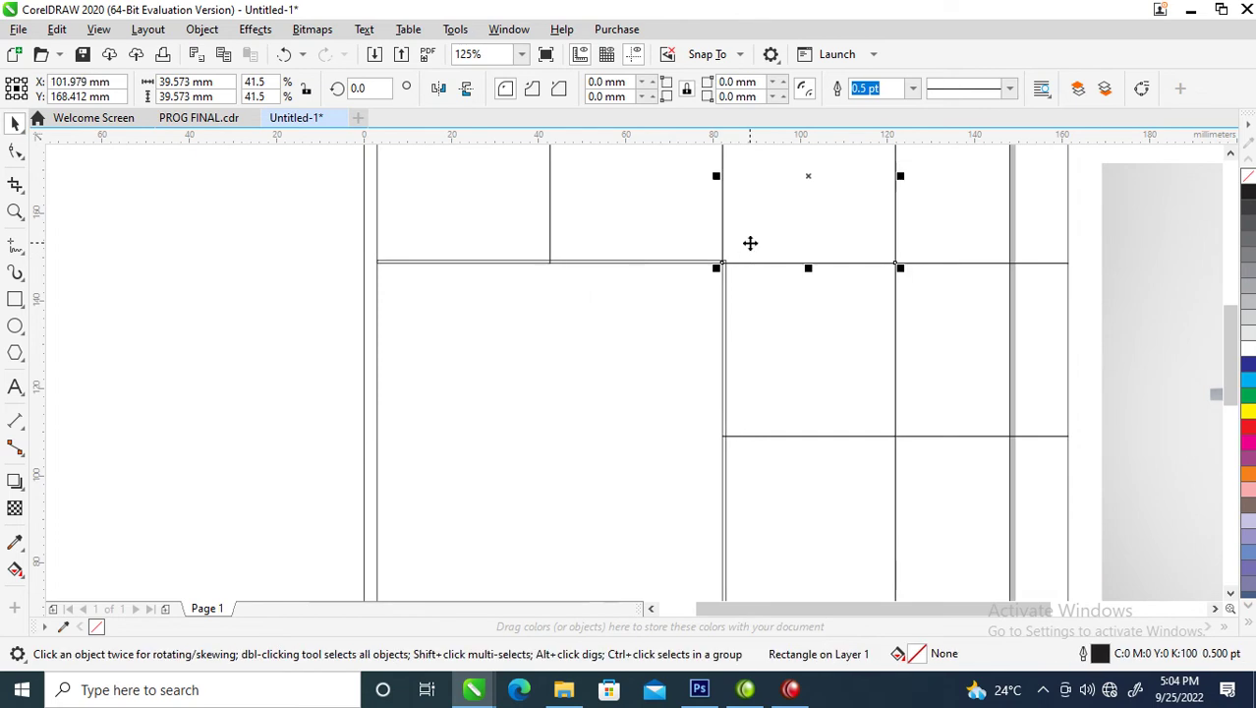
pyautogui.scroll(-3, 728, 325)
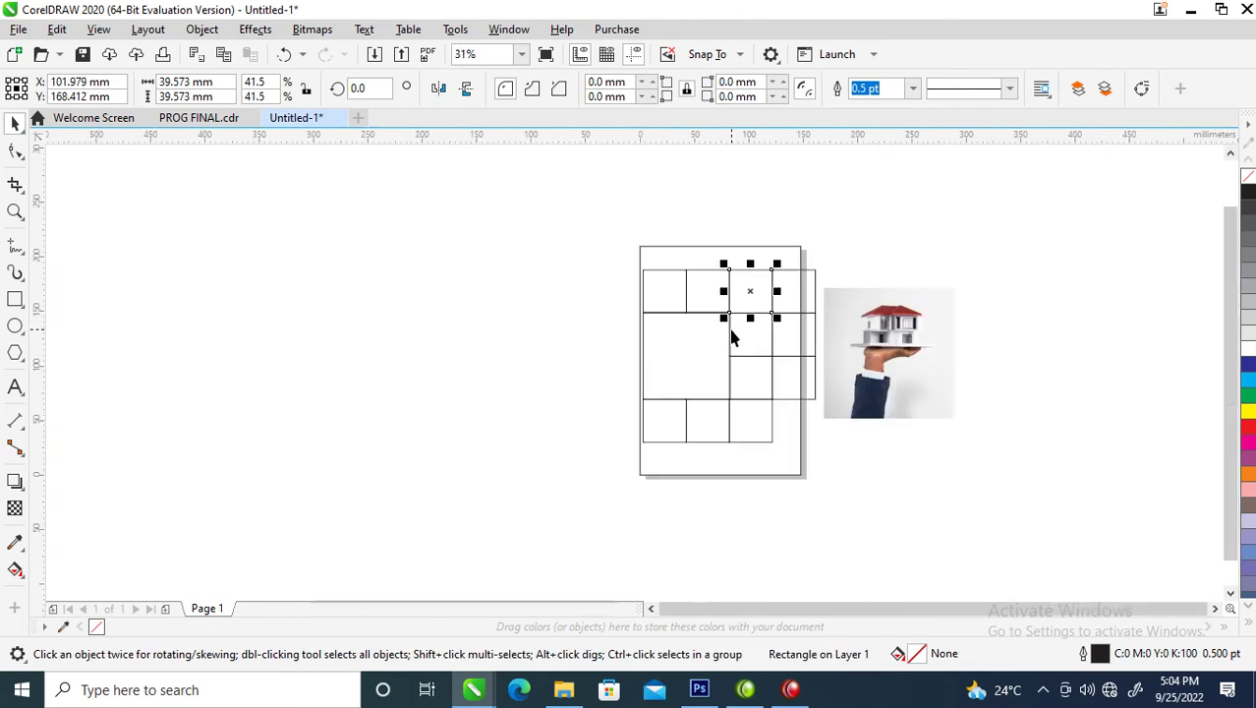
# Step: Trim away the large square's slight overlap with the two small squares immediately to its right
pyautogui.press('z')
pyautogui.scroll(2, 840, 326)
pyautogui.press('space')
pyautogui.click(593, 384)
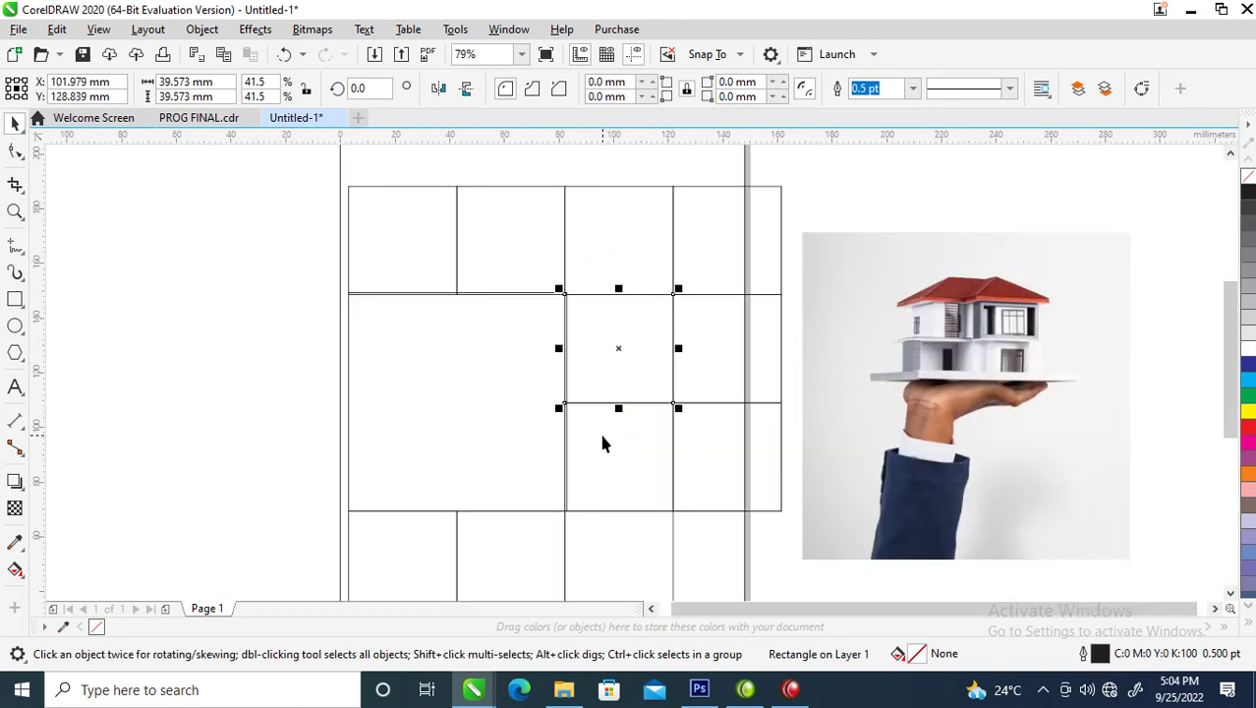
pyautogui.keyDown('shift'); pyautogui.click(619, 445); pyautogui.keyUp('shift')
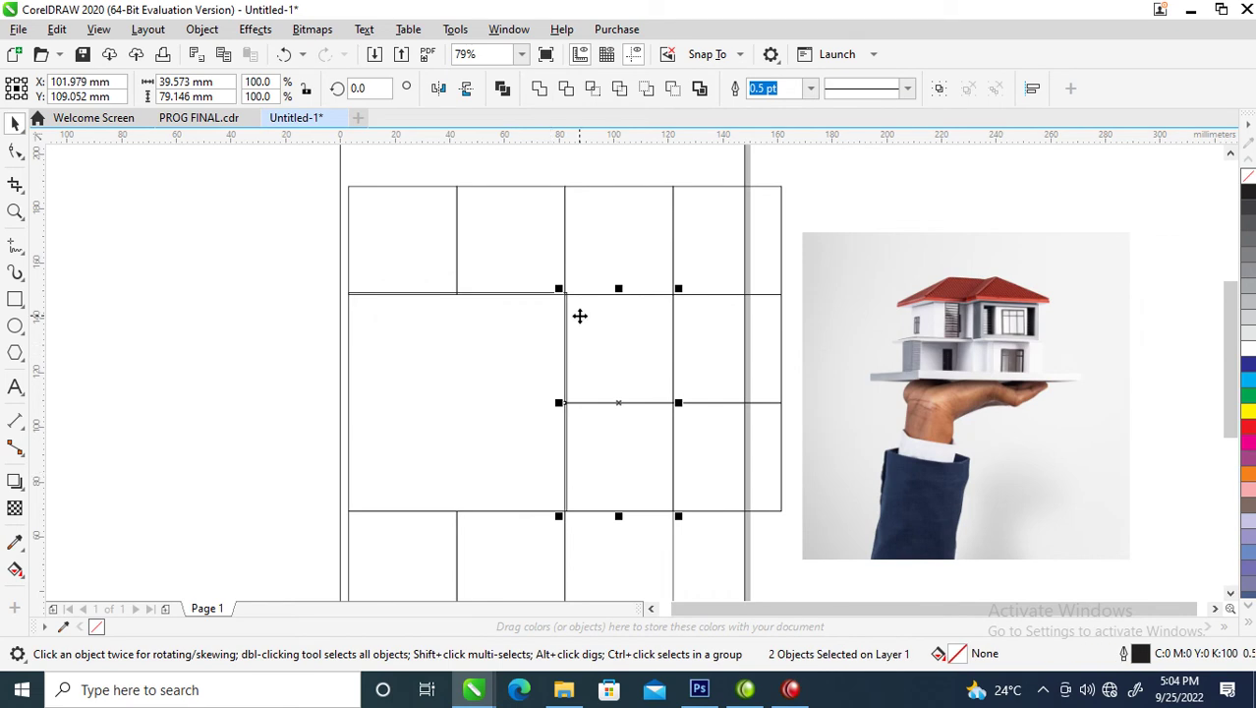
pyautogui.click(524, 392)
pyautogui.click(535, 400)
pyautogui.keyDown('shift'); pyautogui.click(491, 378); pyautogui.keyUp('shift')
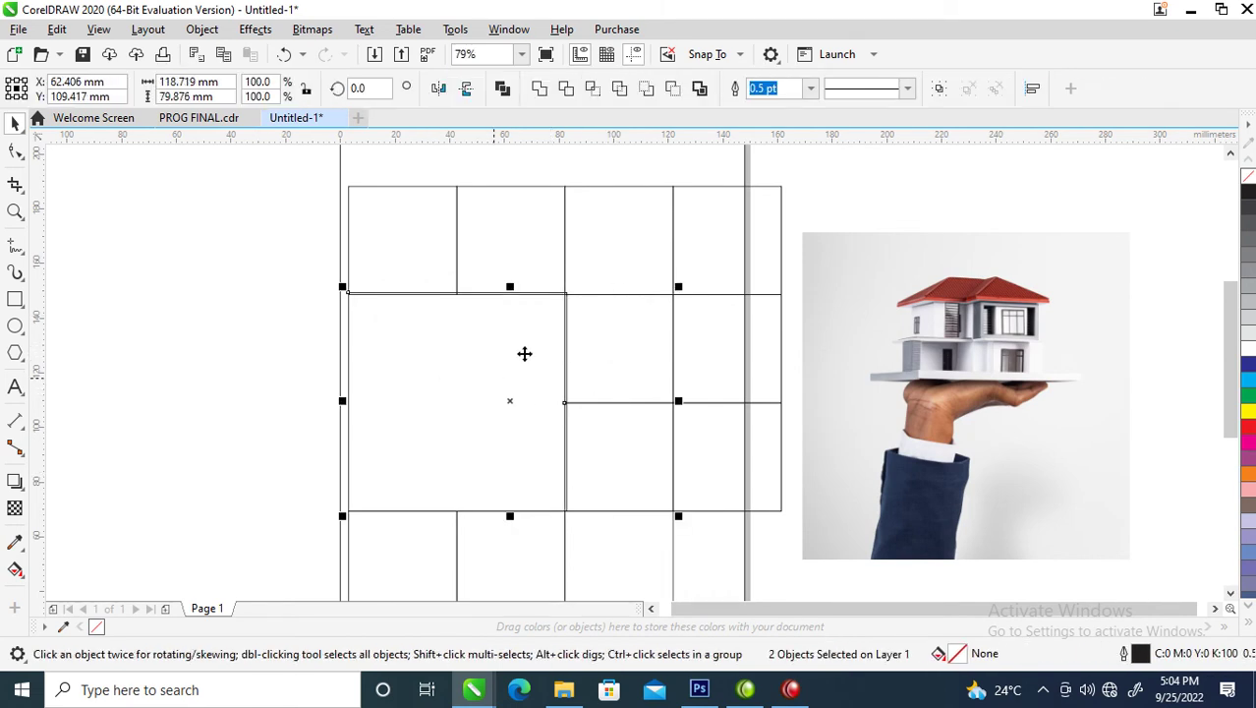
pyautogui.click(594, 90)
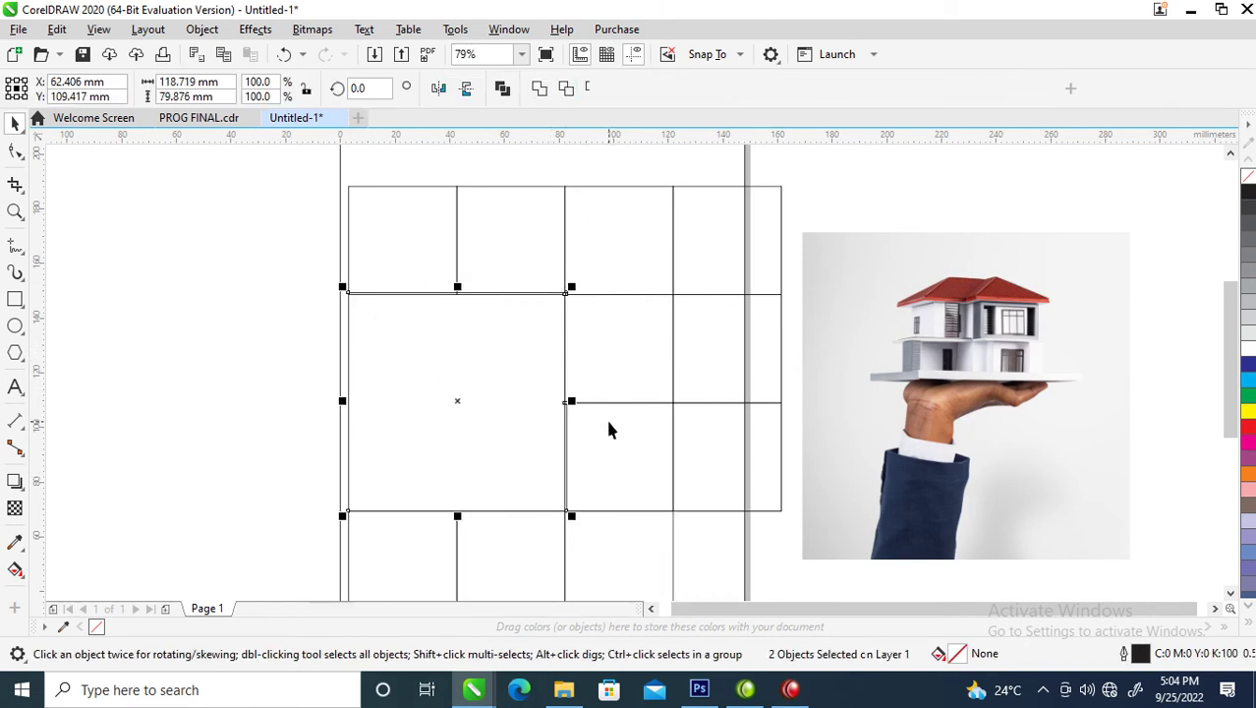
pyautogui.keyDown('shift'); pyautogui.click(483, 368); pyautogui.keyUp('shift')
pyautogui.click(566, 89)
# Step: Trim the large square with each of the two small squares directly above it to remove the overlap
pyautogui.click(432, 297)
pyautogui.keyDown('shift'); pyautogui.click(429, 361); pyautogui.keyUp('shift')
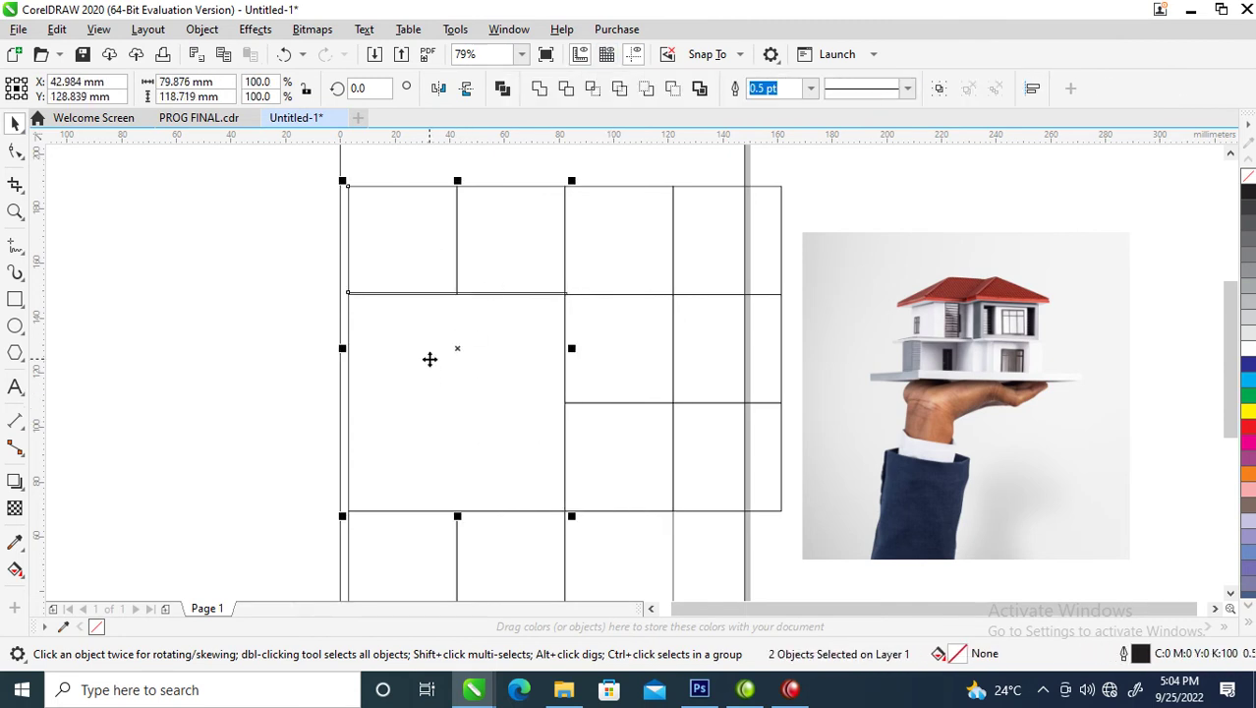
pyautogui.click(567, 89)
pyautogui.click(493, 292)
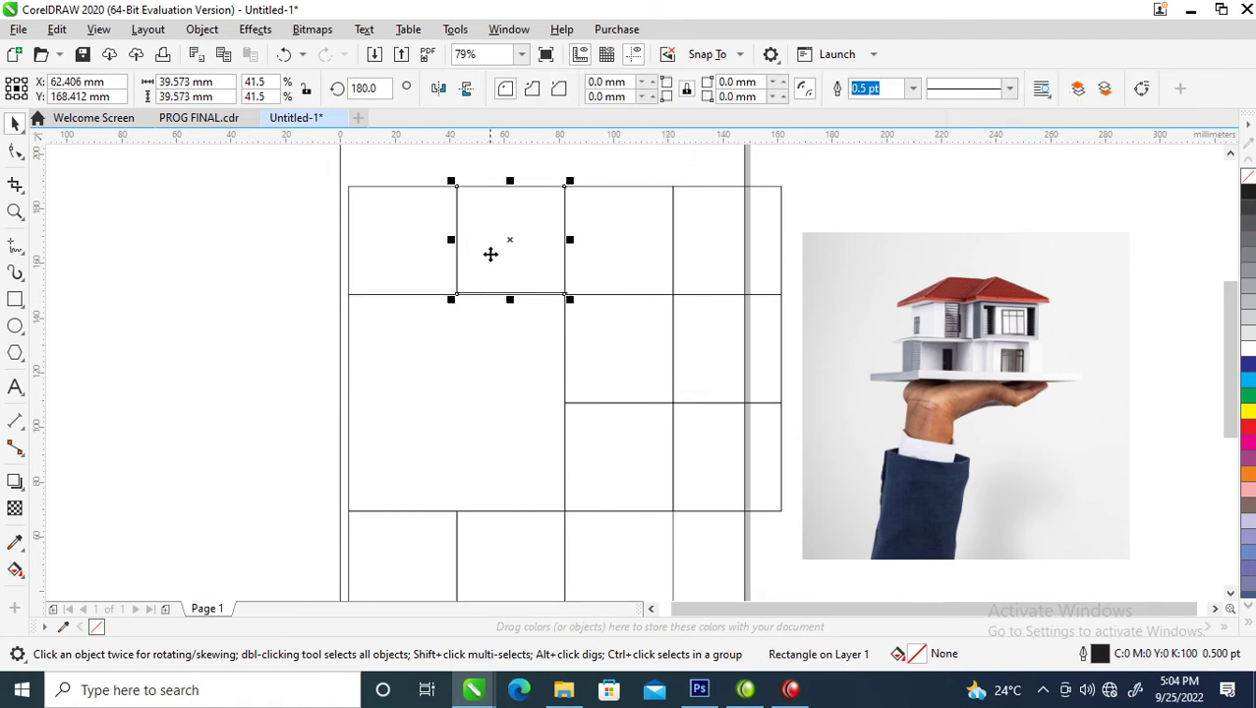
pyautogui.keyDown('shift'); pyautogui.click(492, 360); pyautogui.keyUp('shift')
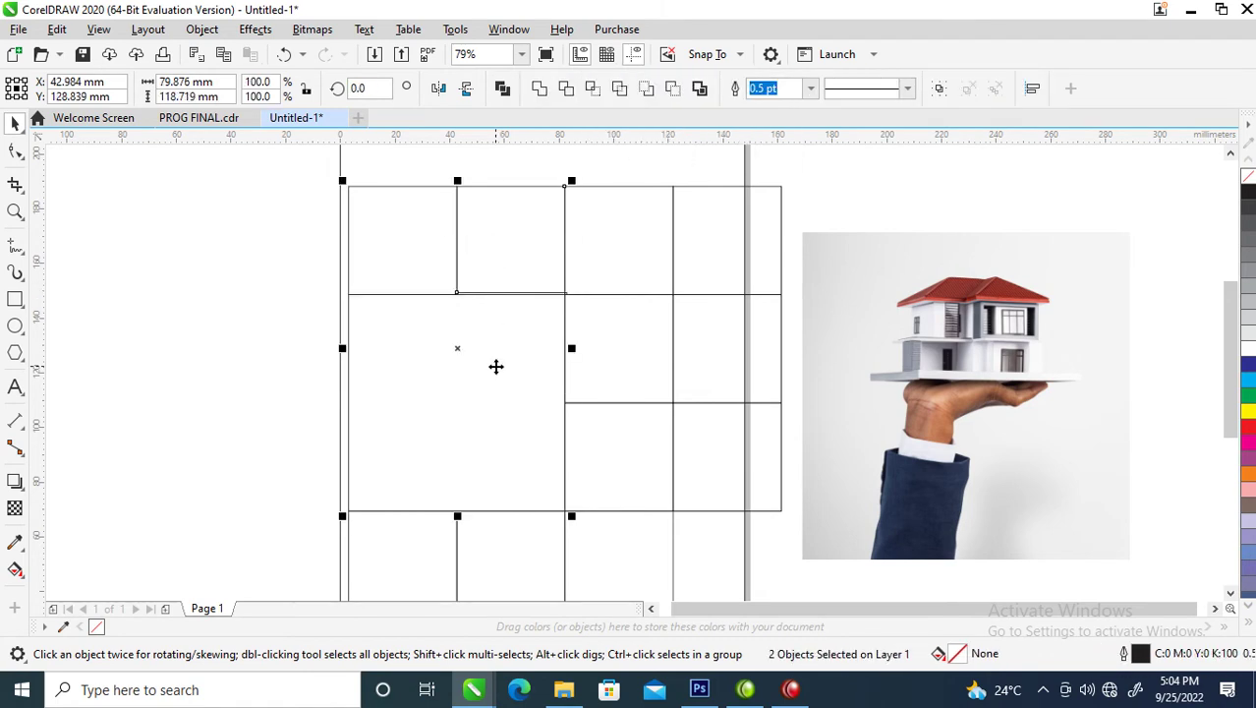
pyautogui.click(567, 89)
# Step: Place a copy of the whole grid of squares left of the page and reselect the original grid
pyautogui.scroll(-4, 557, 367)
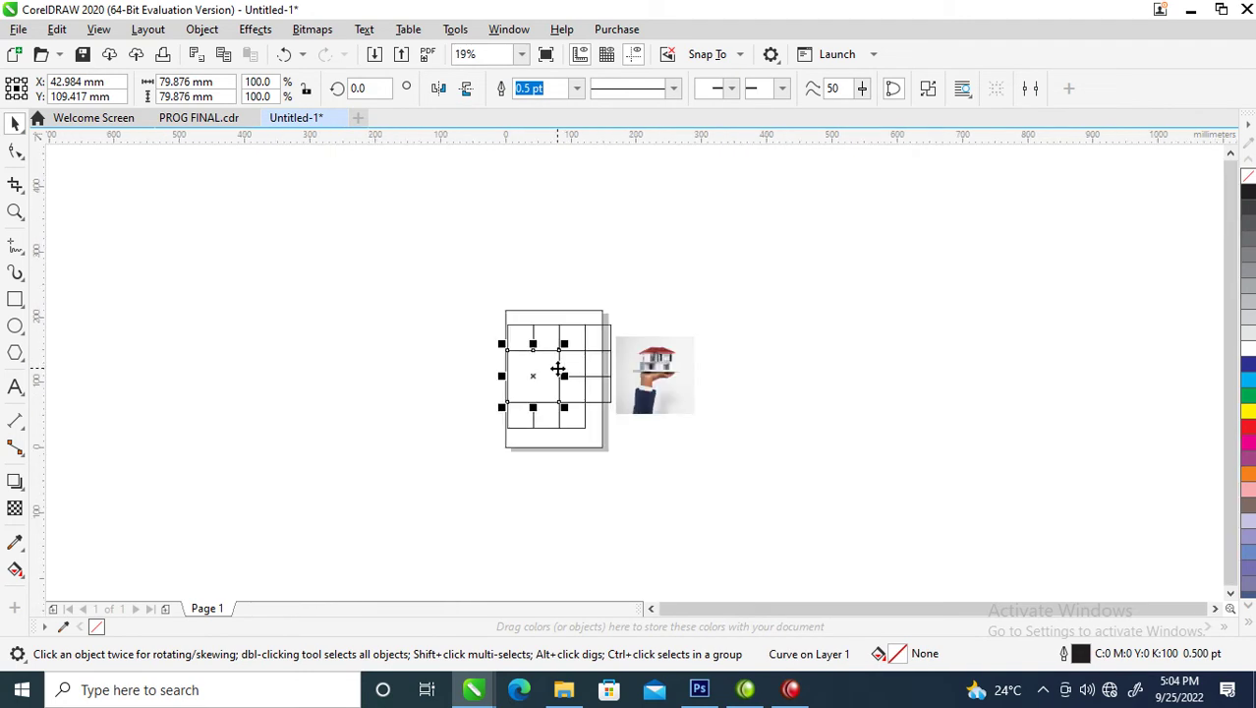
pyautogui.press('z')
pyautogui.moveTo(415, 281); pyautogui.dragTo(790, 462)
pyautogui.moveTo(326, 257); pyautogui.dragTo(701, 546)
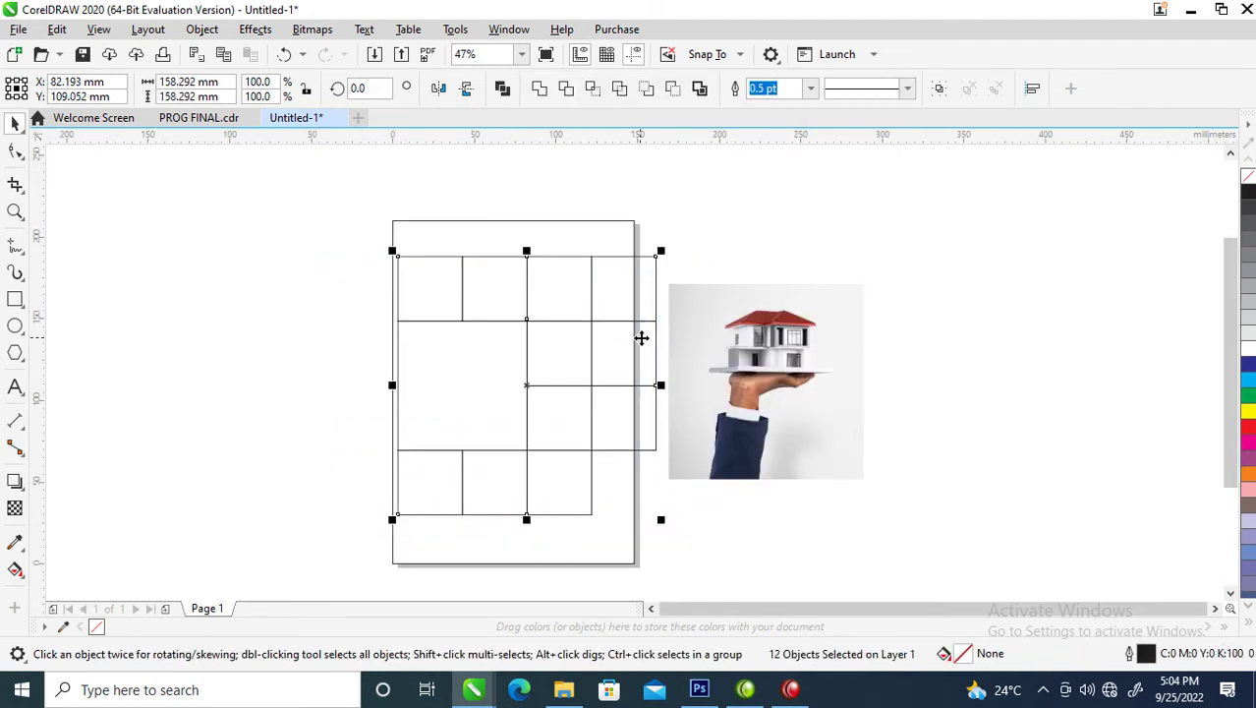
pyautogui.moveTo(639, 336); pyautogui.dragTo(312, 341)
pyautogui.moveTo(371, 236); pyautogui.dragTo(707, 540)
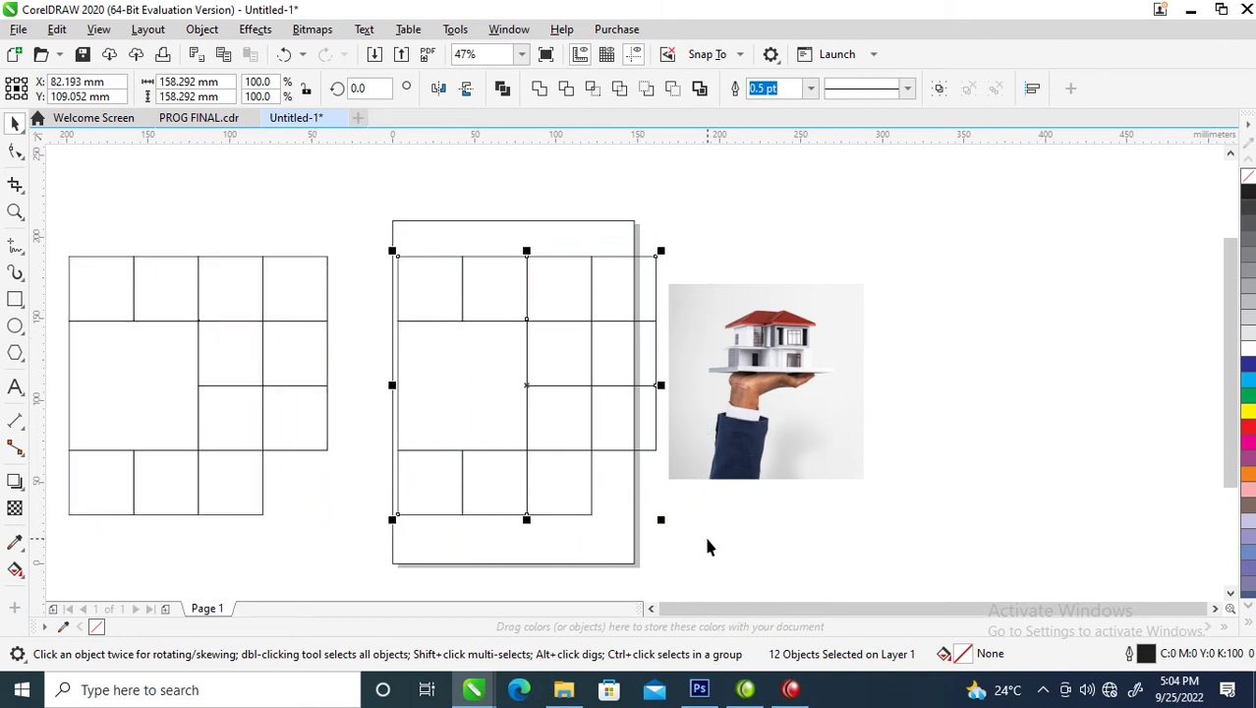
# Step: Group the grid squares on the page and fill the group white, moving the house picture clear of the grid
pyautogui.hotkey('ctrl', 'g')
pyautogui.moveTo(749, 413); pyautogui.dragTo(852, 325)
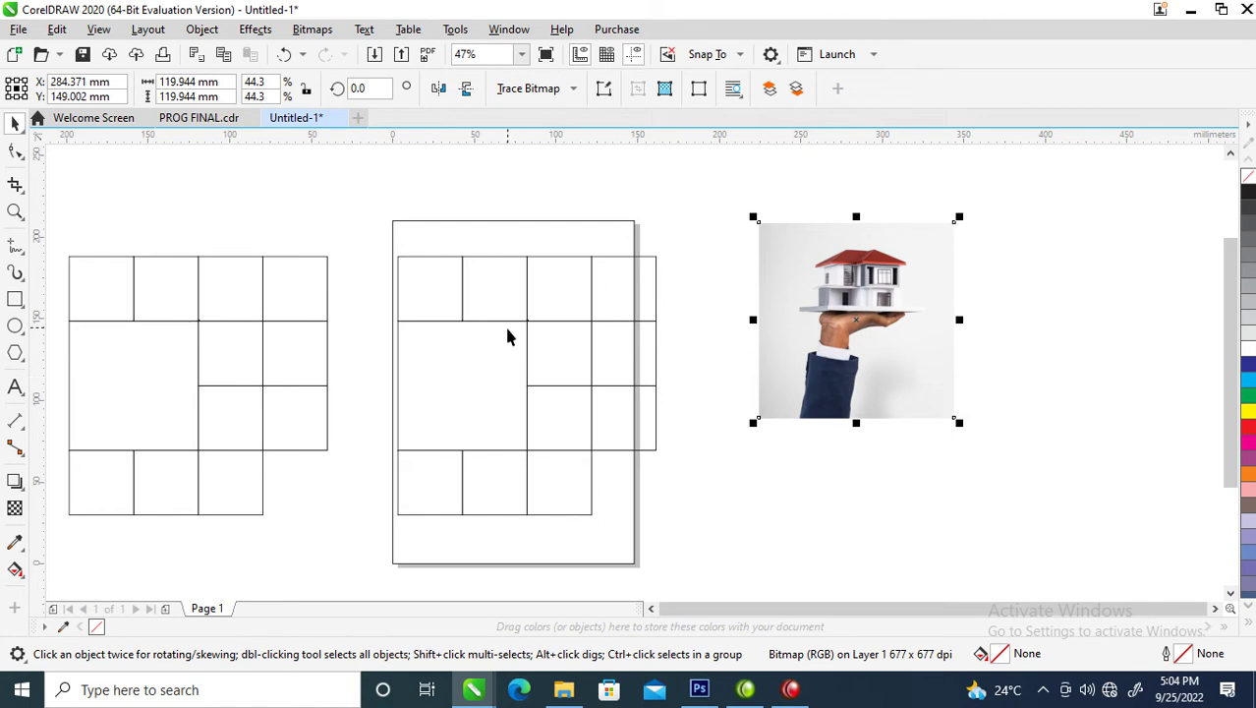
pyautogui.click(629, 312)
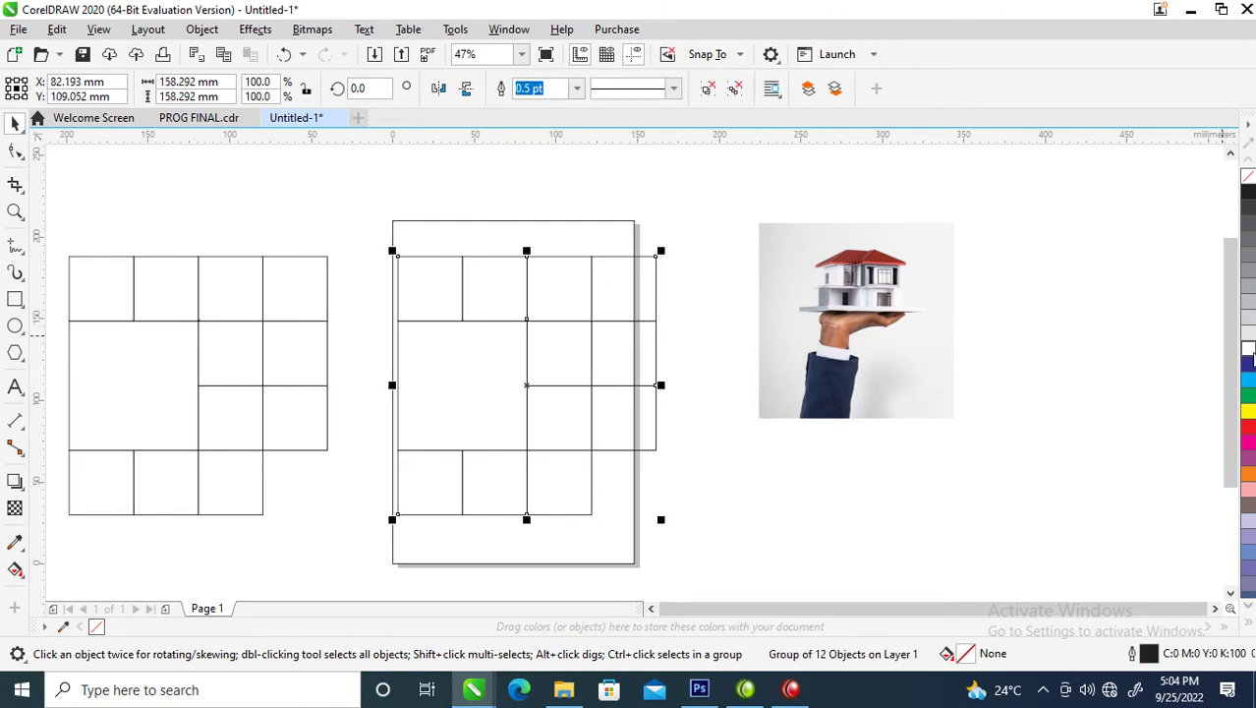
# Step: PowerClip the house picture inside the grouped grid on the page
pyautogui.click(771, 364)
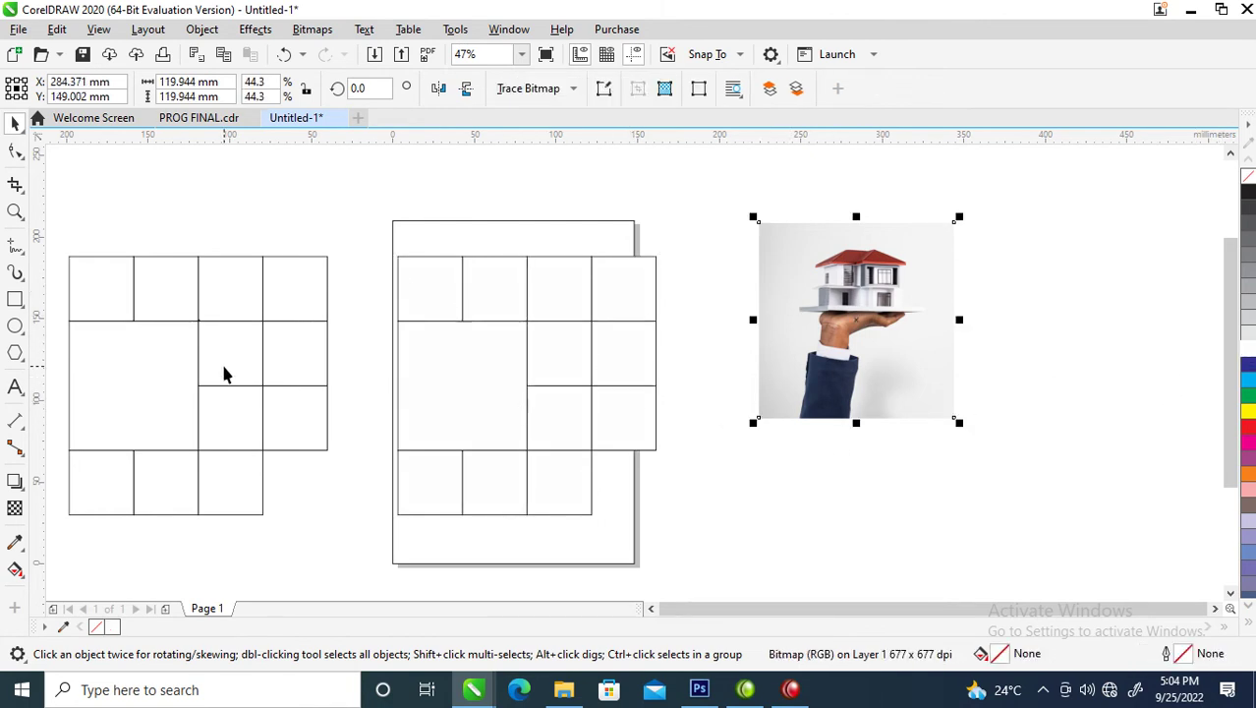
pyautogui.click(202, 32)
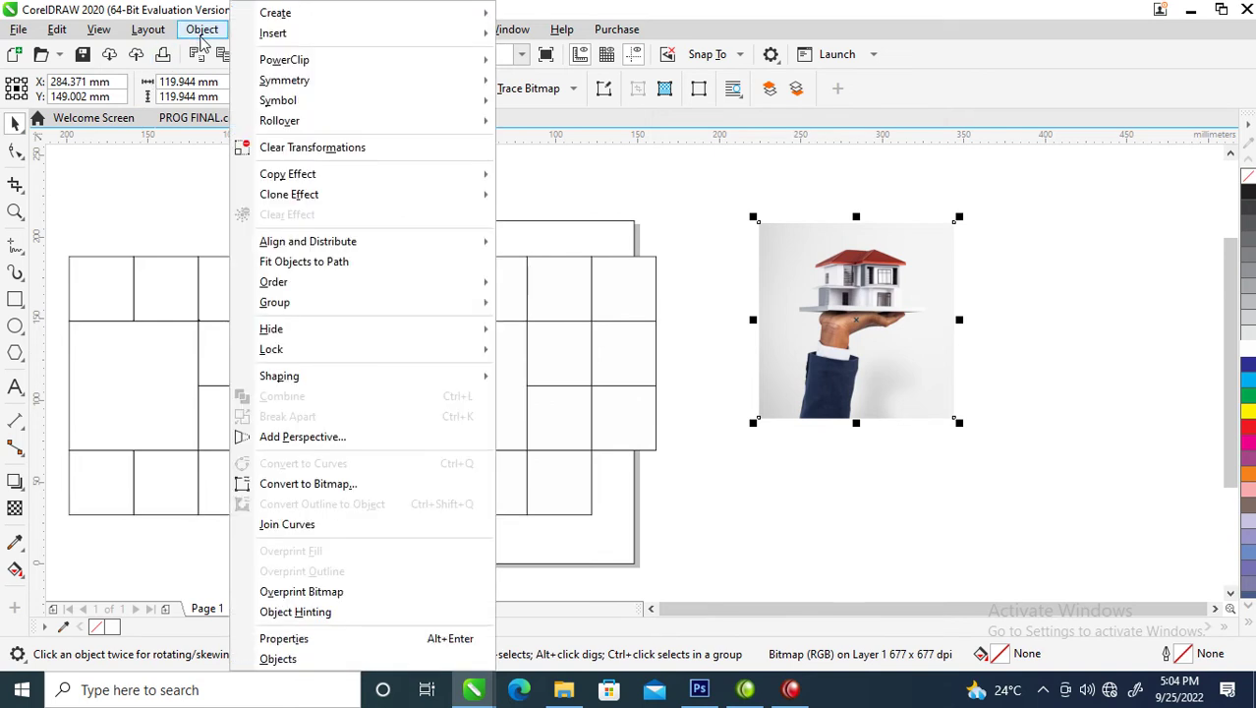
pyautogui.moveTo(339, 65)
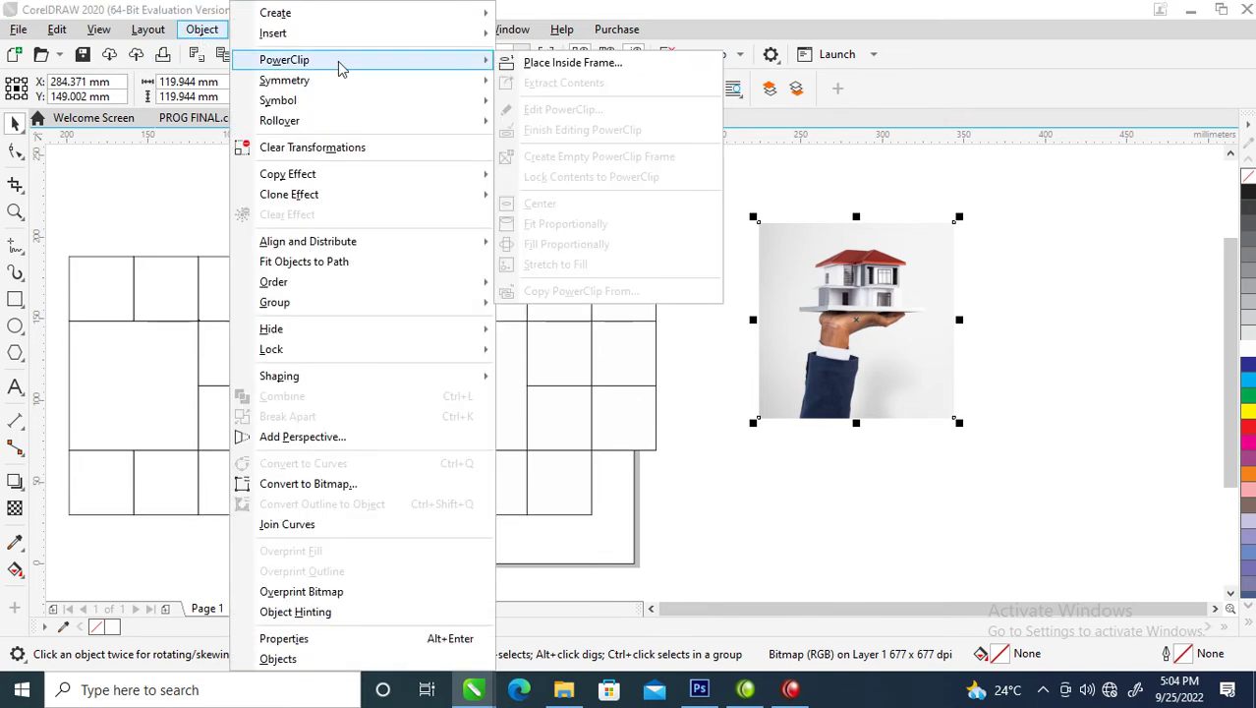
pyautogui.click(600, 65)
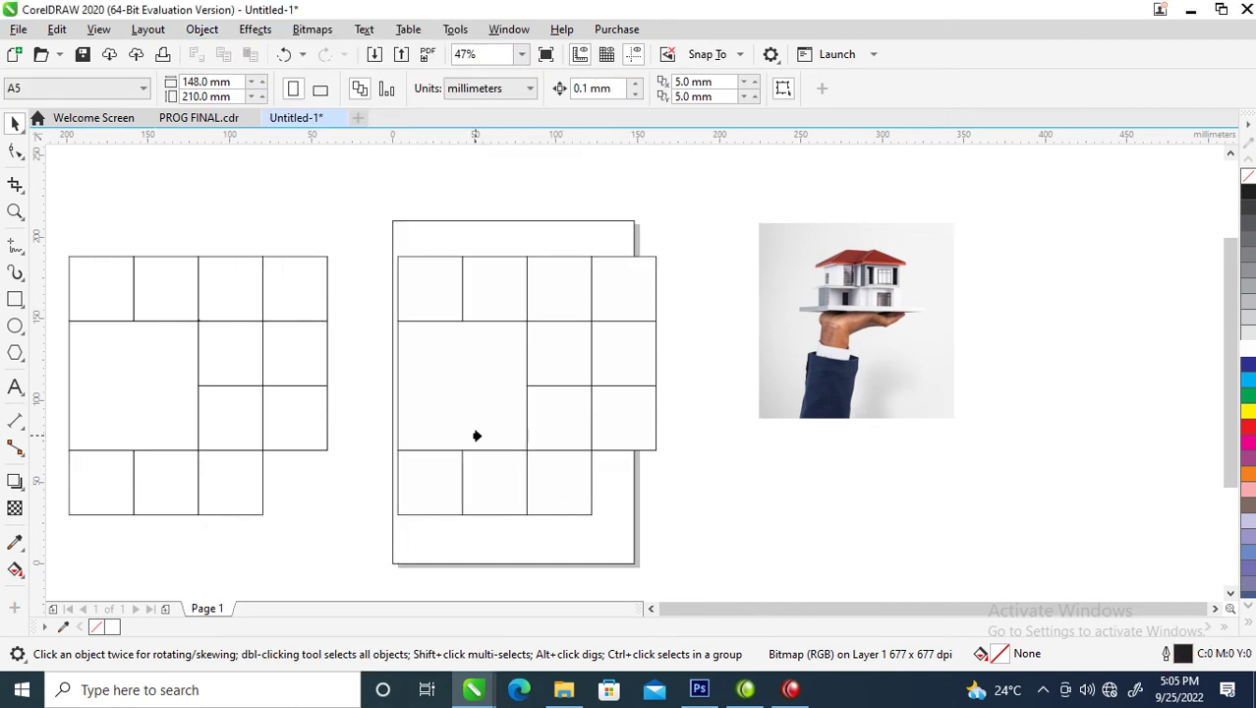
pyautogui.click(469, 364)
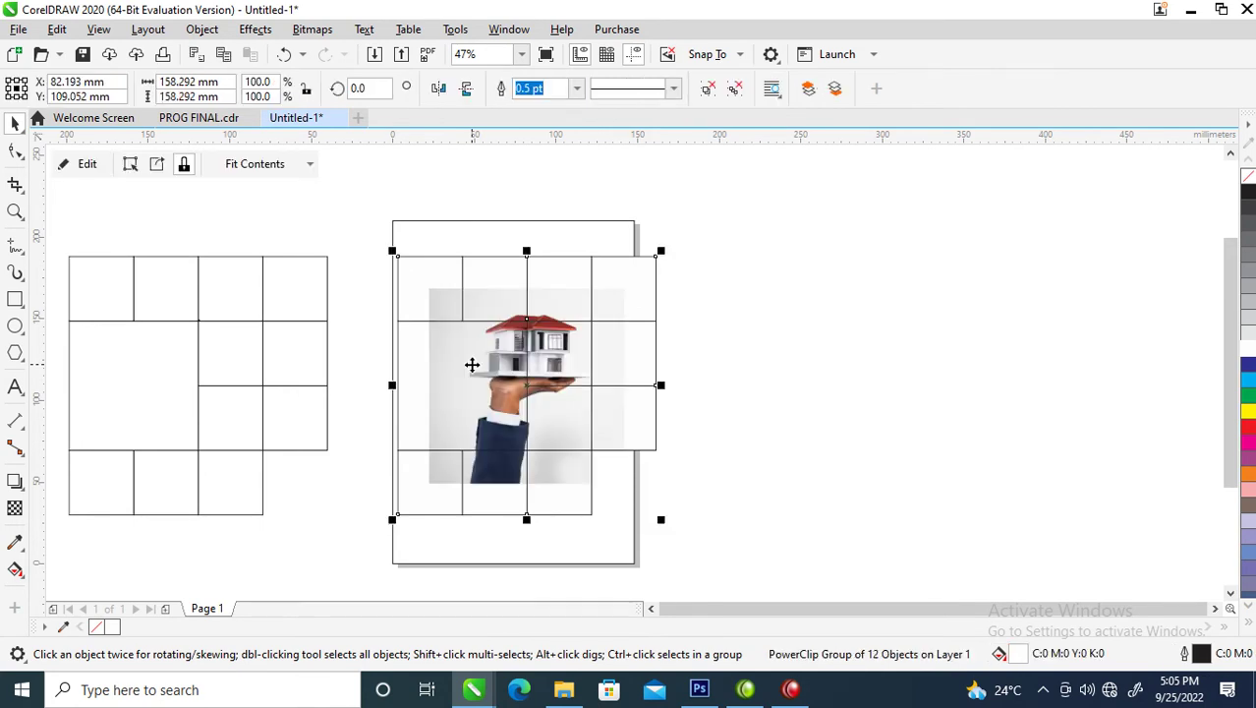
# Step: Enlarge the clipped house picture to about 209 mm and shift it down and left so it fills the grid
pyautogui.press('Escape')
pyautogui.click(575, 343)
pyautogui.keyDown('ctrl'); pyautogui.click(549, 348); pyautogui.keyUp('ctrl')
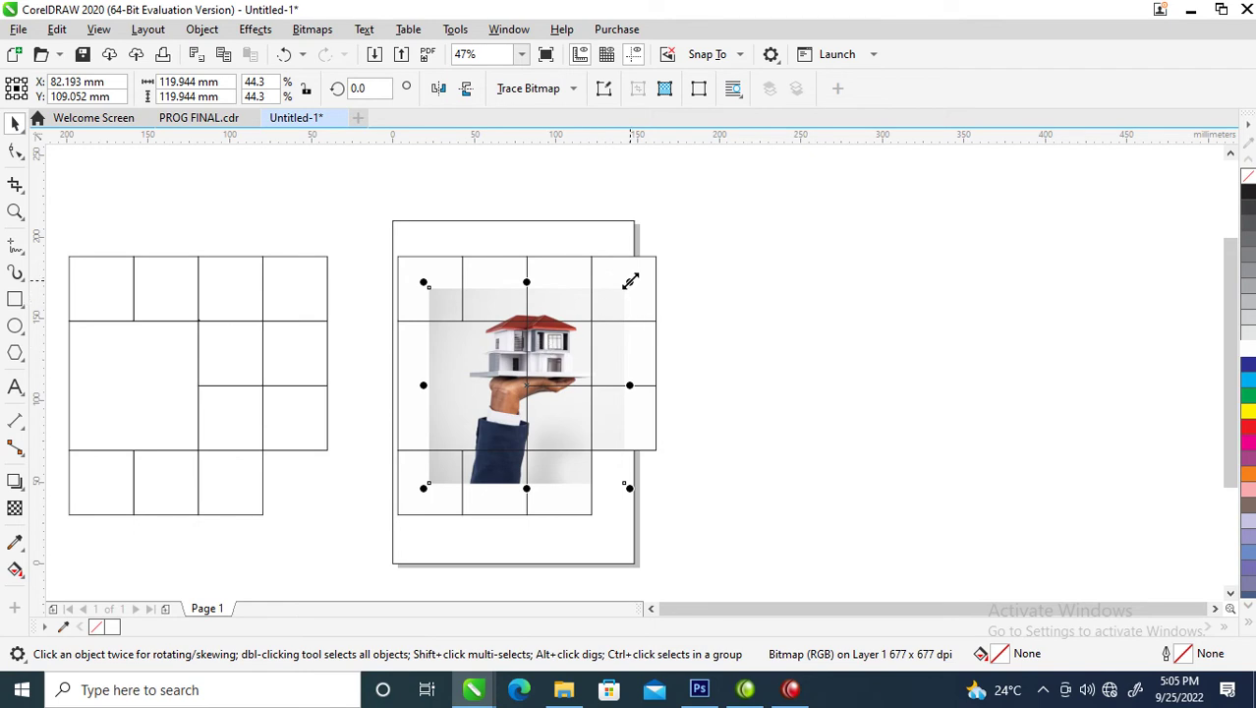
pyautogui.moveTo(630, 282); pyautogui.dragTo(697, 209)
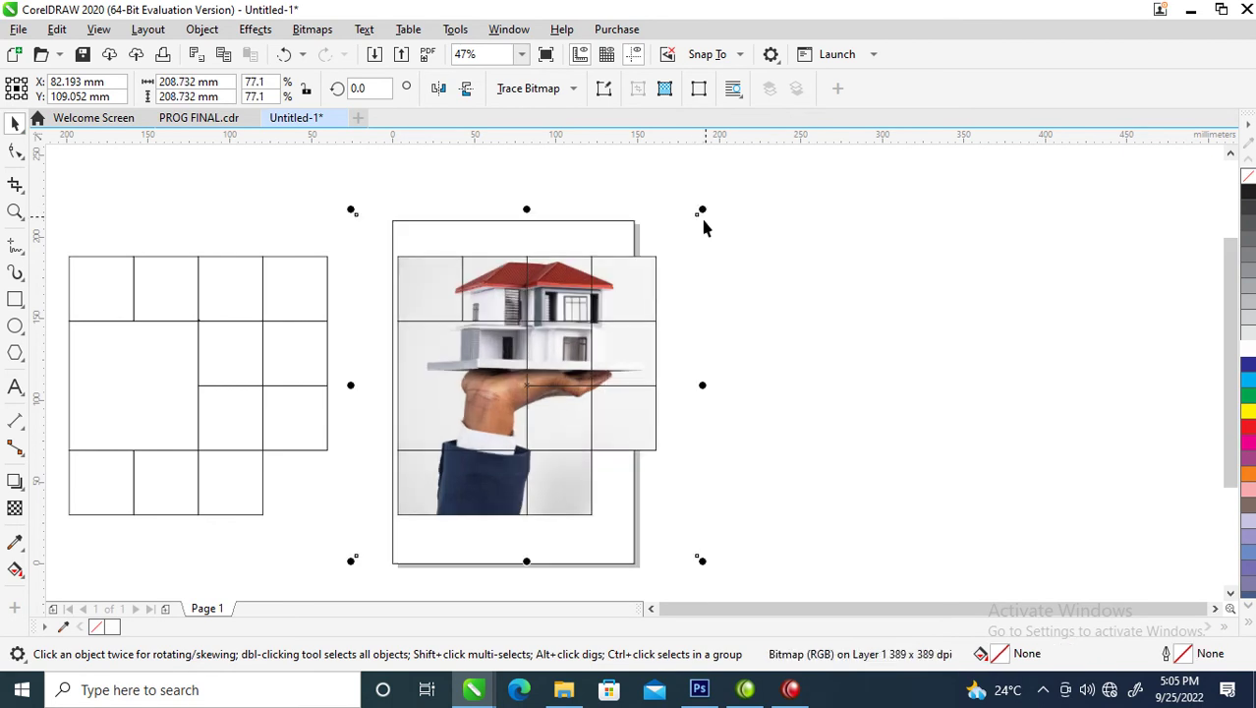
pyautogui.moveTo(552, 345)
pyautogui.mouseDown()
pyautogui.moveTo(521, 376)
pyautogui.moveTo(536, 344)
pyautogui.mouseUp()
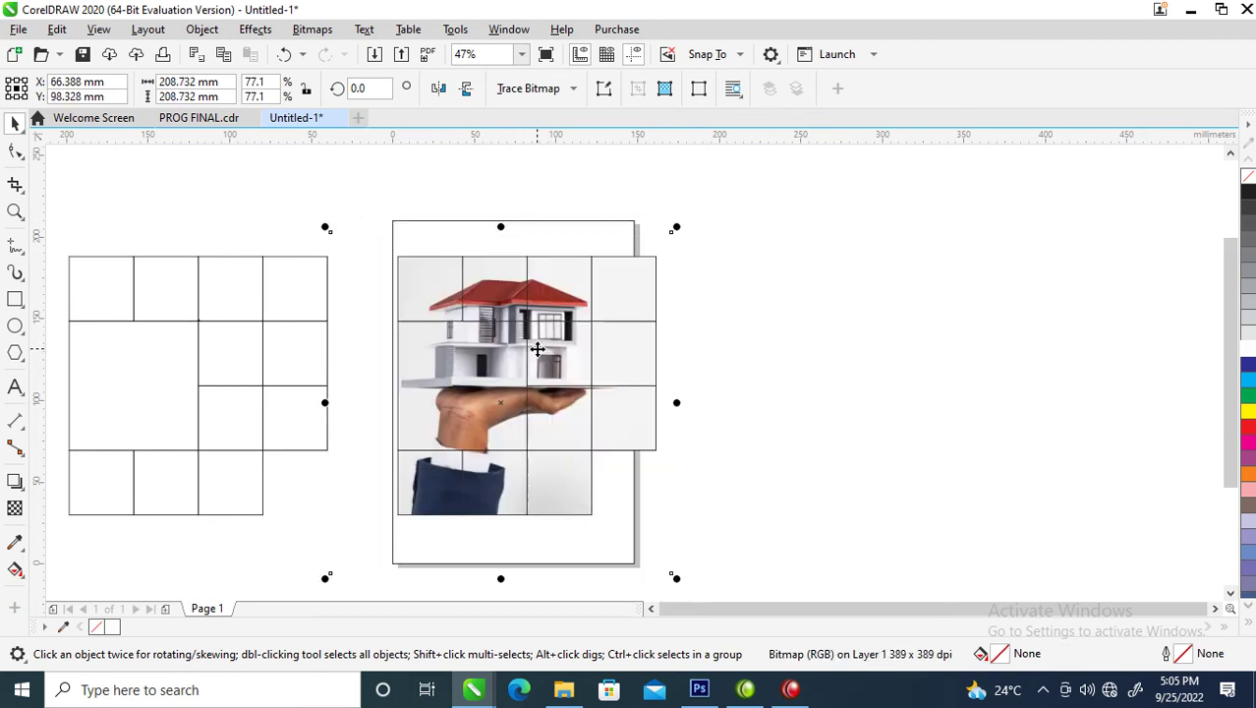
pyautogui.click(790, 317)
# Step: Ungroup the picture-filled grid completely and select single squares in both grids to check that they are separate
pyautogui.click(536, 318)
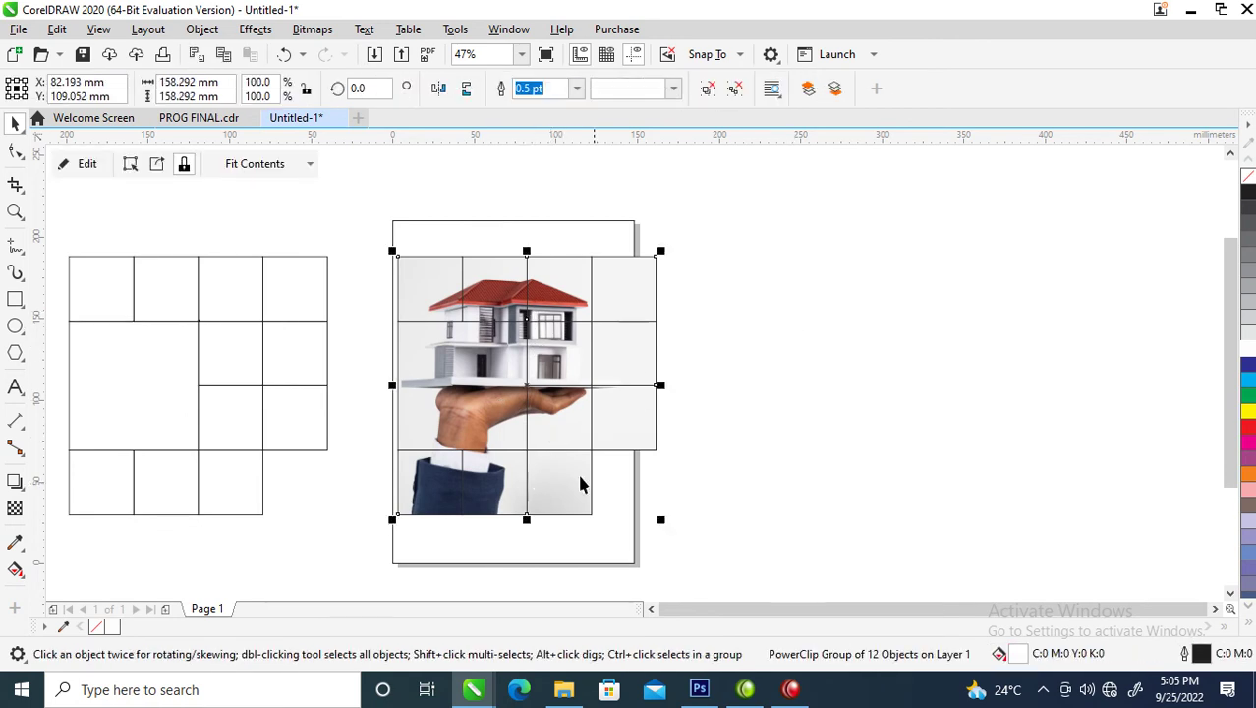
pyautogui.click(735, 89)
pyautogui.click(788, 336)
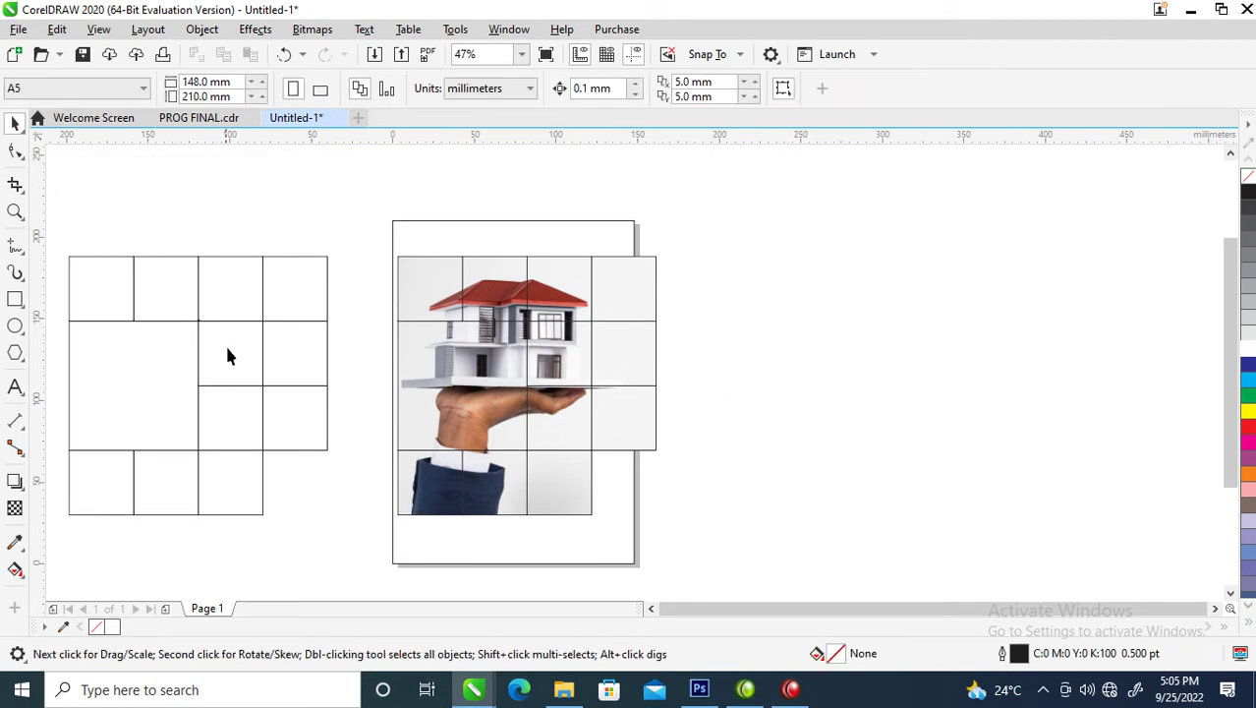
pyautogui.click(574, 275)
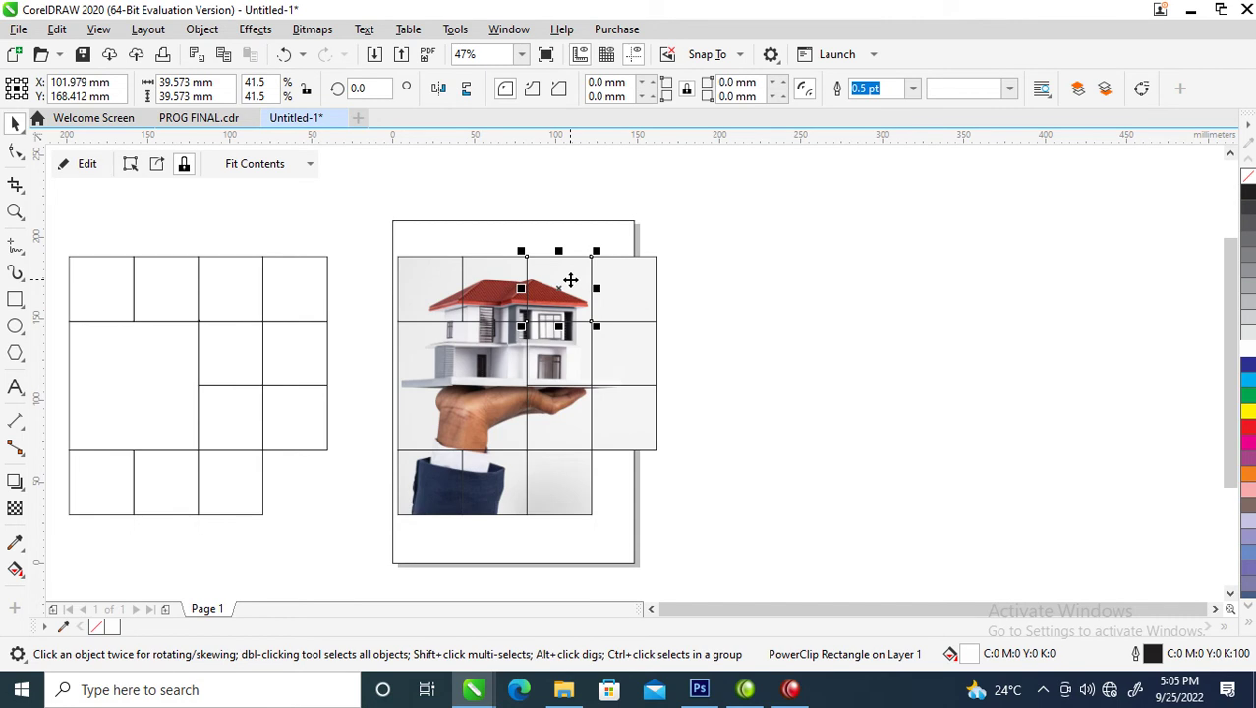
pyautogui.click(274, 285)
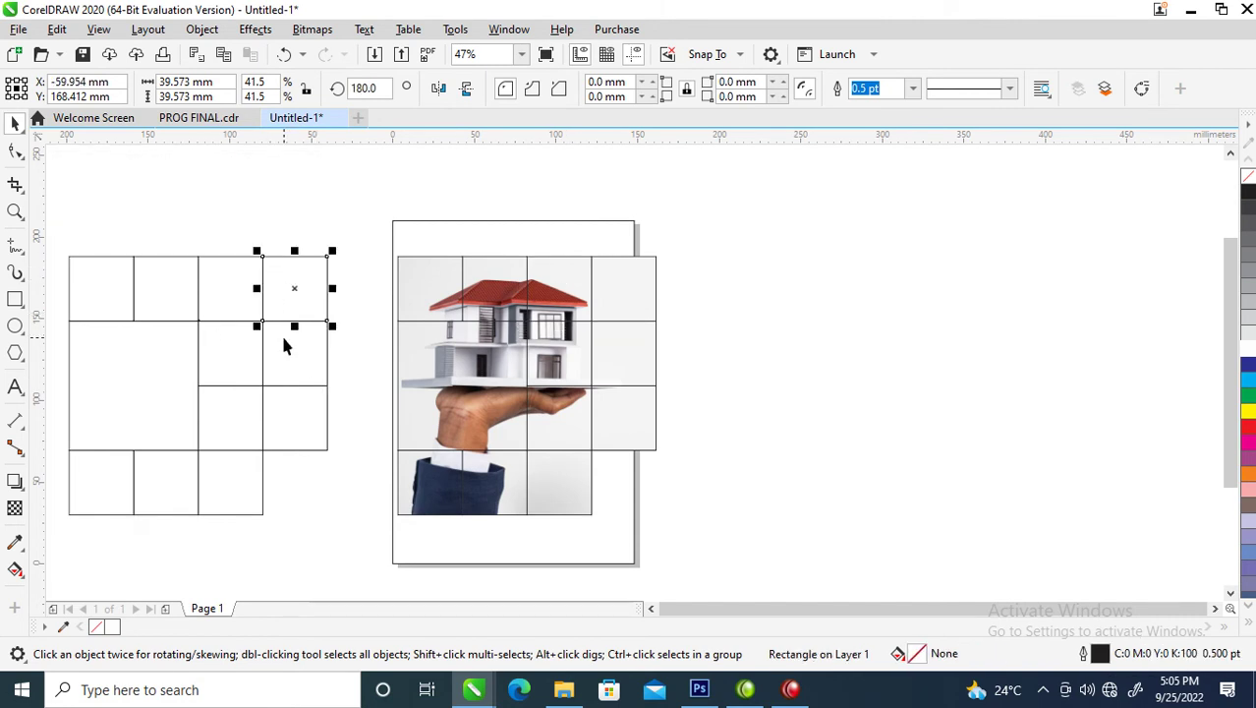
pyautogui.click(194, 368)
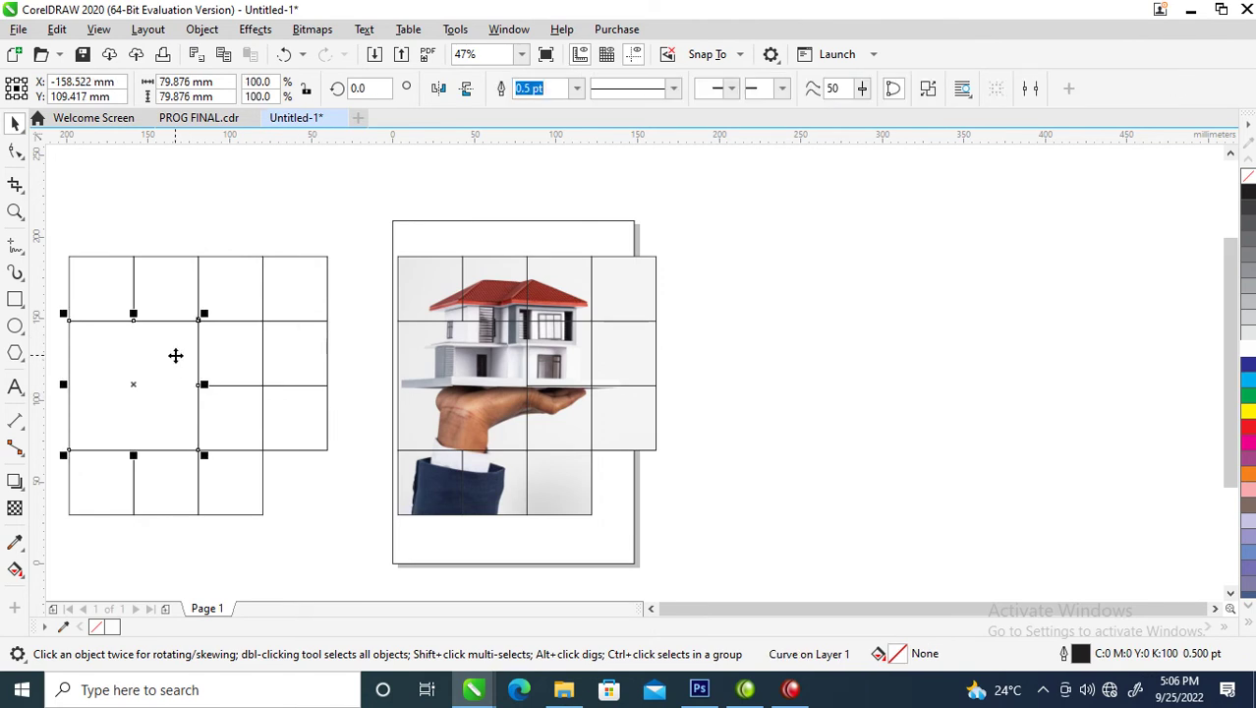
pyautogui.press('Delete')
# Step: Fill the third top-row square of the spare grid with cyan and align it over the picture grid's top-left square
pyautogui.click(243, 285)
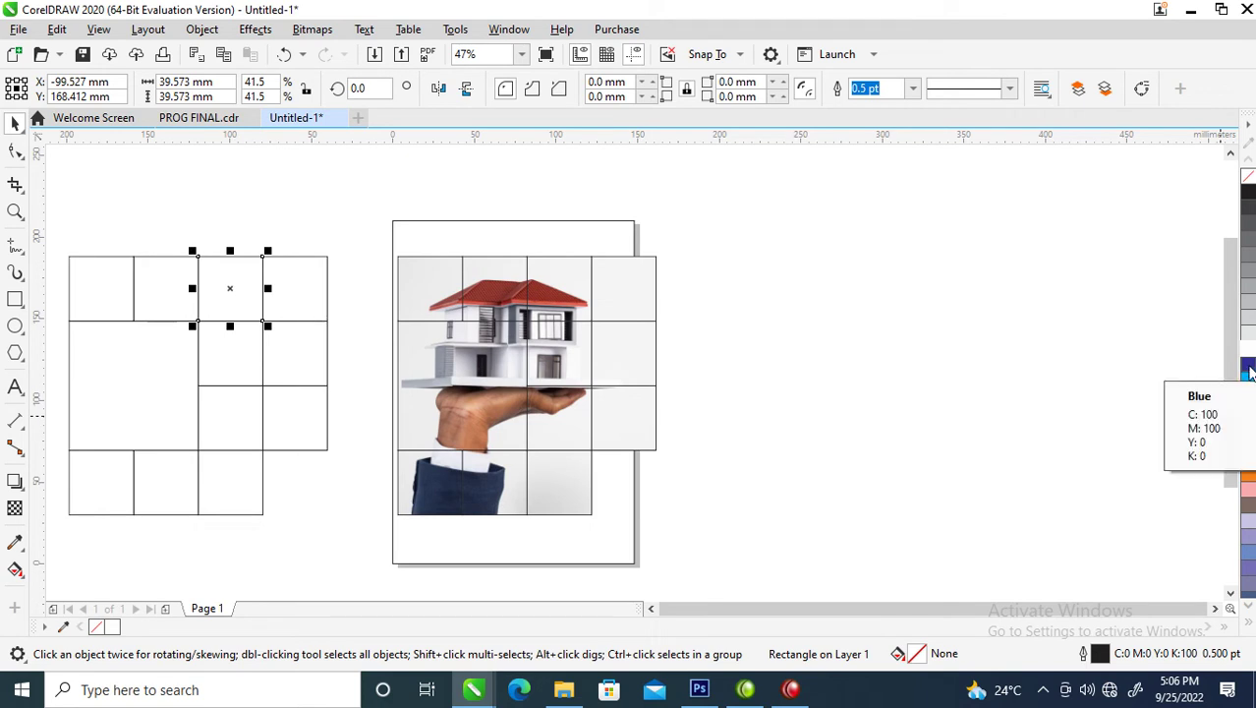
pyautogui.click(1248, 384)
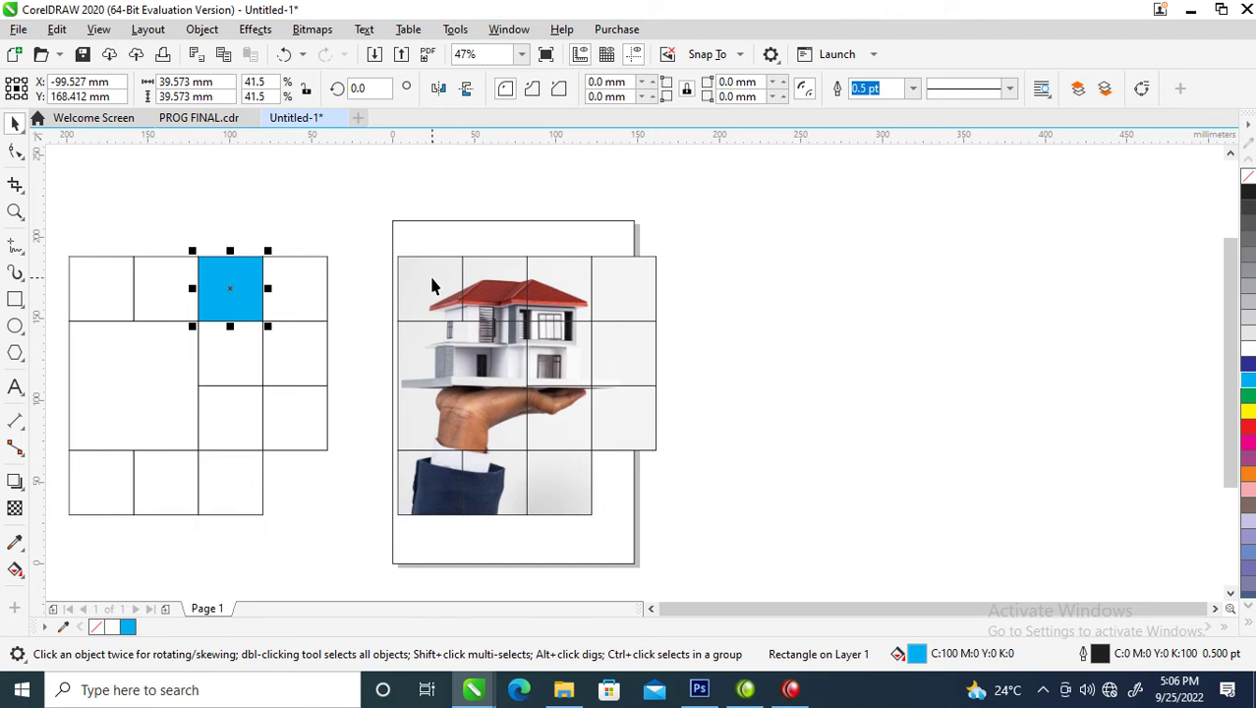
pyautogui.keyDown('shift'); pyautogui.click(432, 285); pyautogui.keyUp('shift')
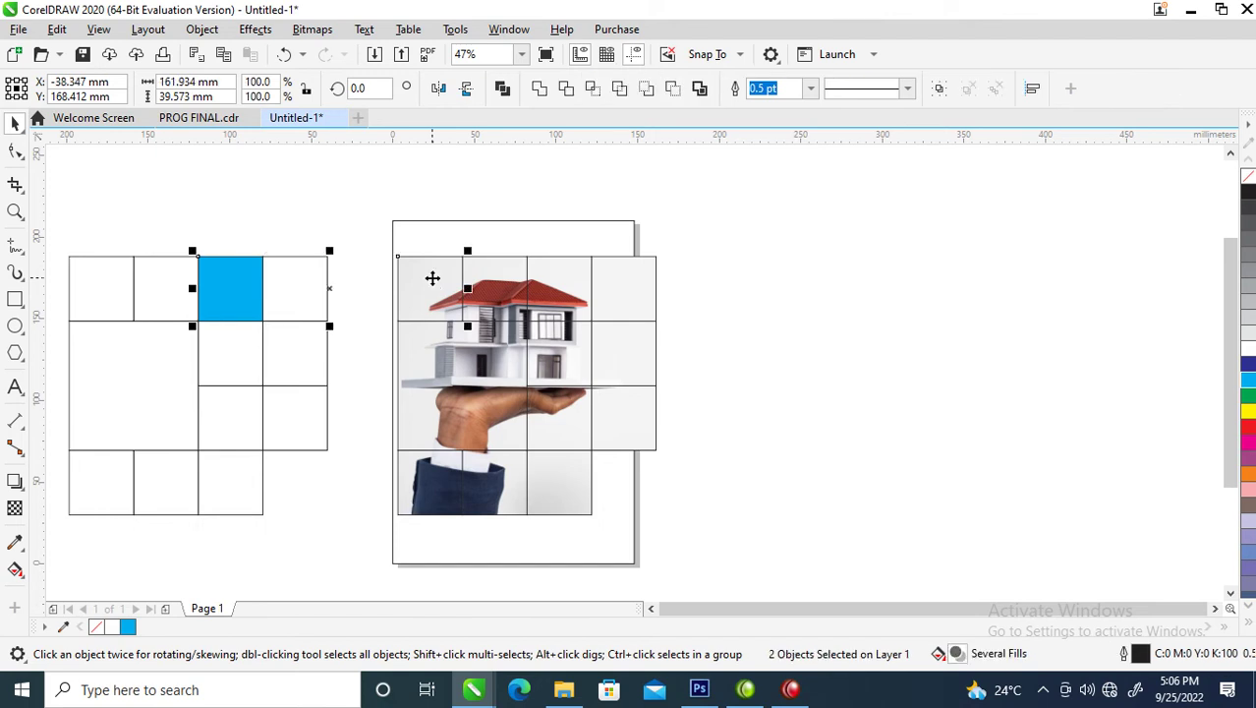
pyautogui.press('l')
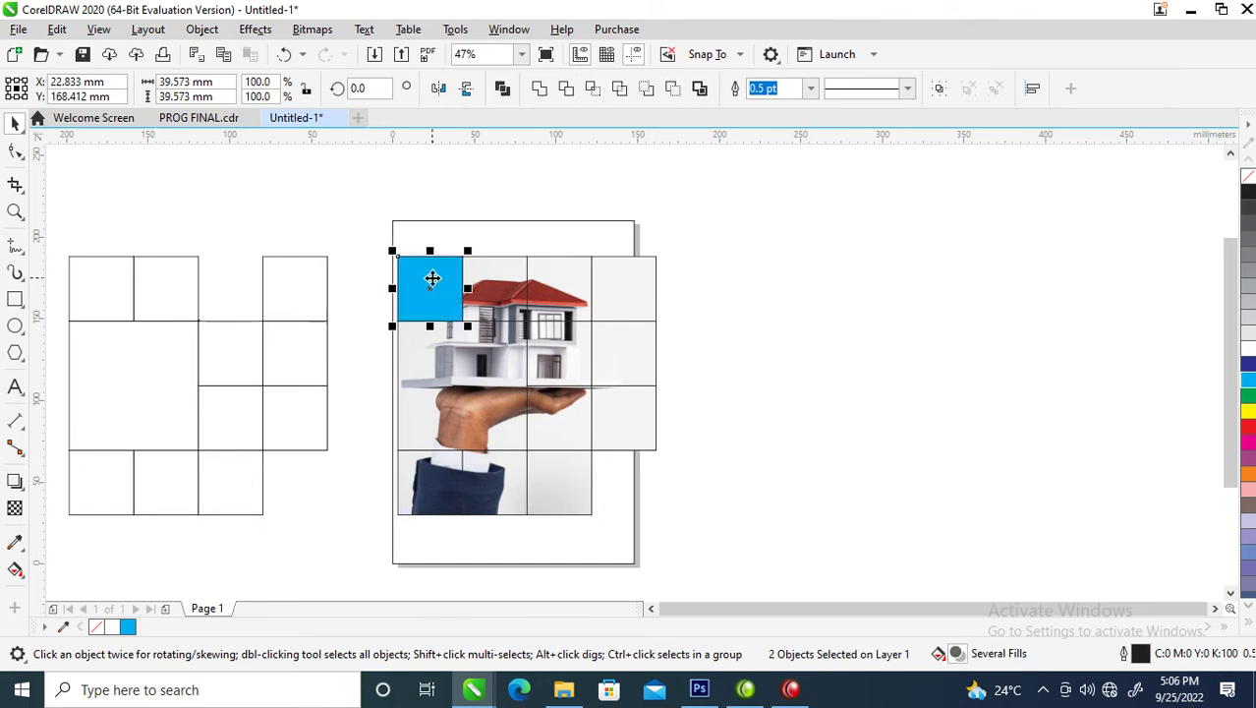
pyautogui.click(335, 218)
# Step: Apply a uniform transparency of 50 with the Subtract merge mode to the cyan square
pyautogui.click(449, 304)
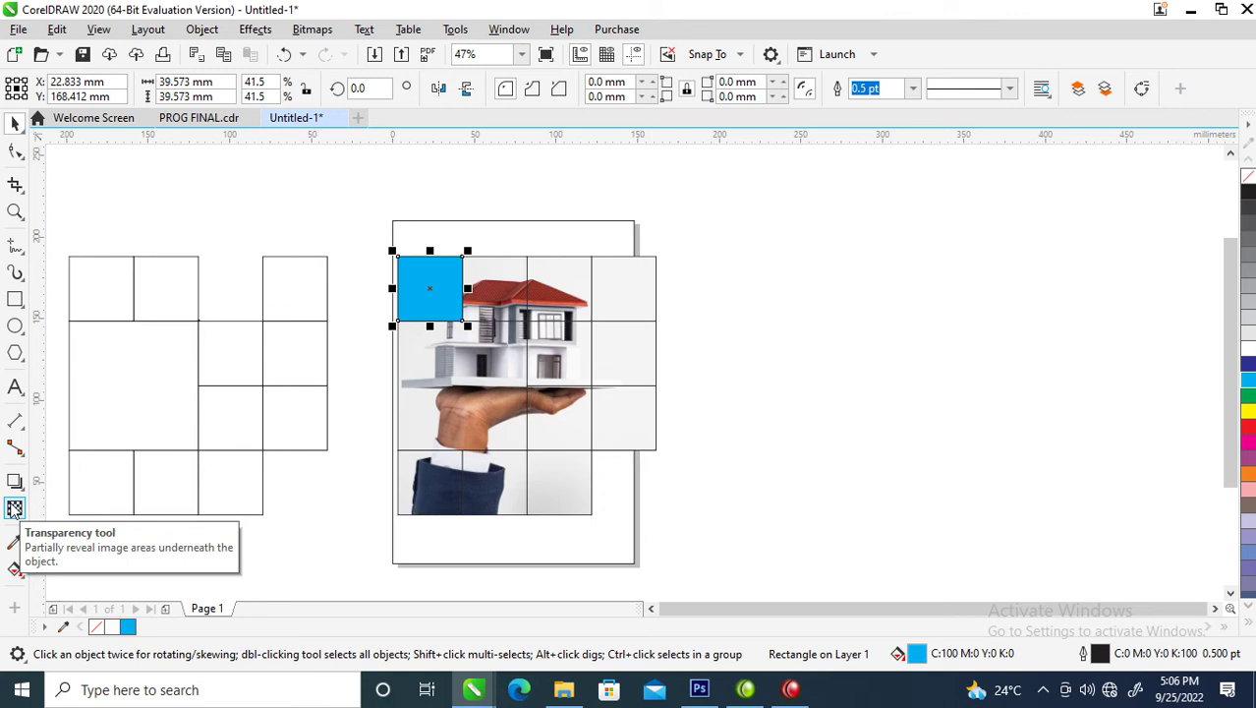
pyautogui.click(15, 508)
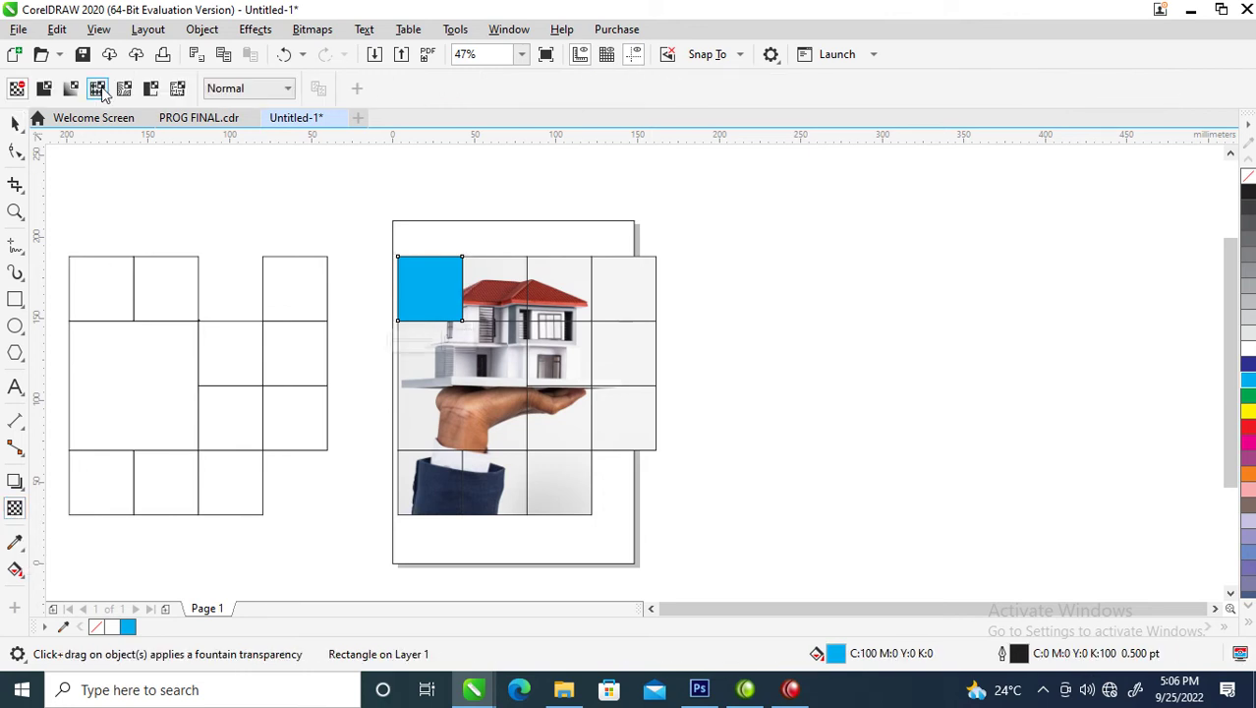
pyautogui.click(45, 89)
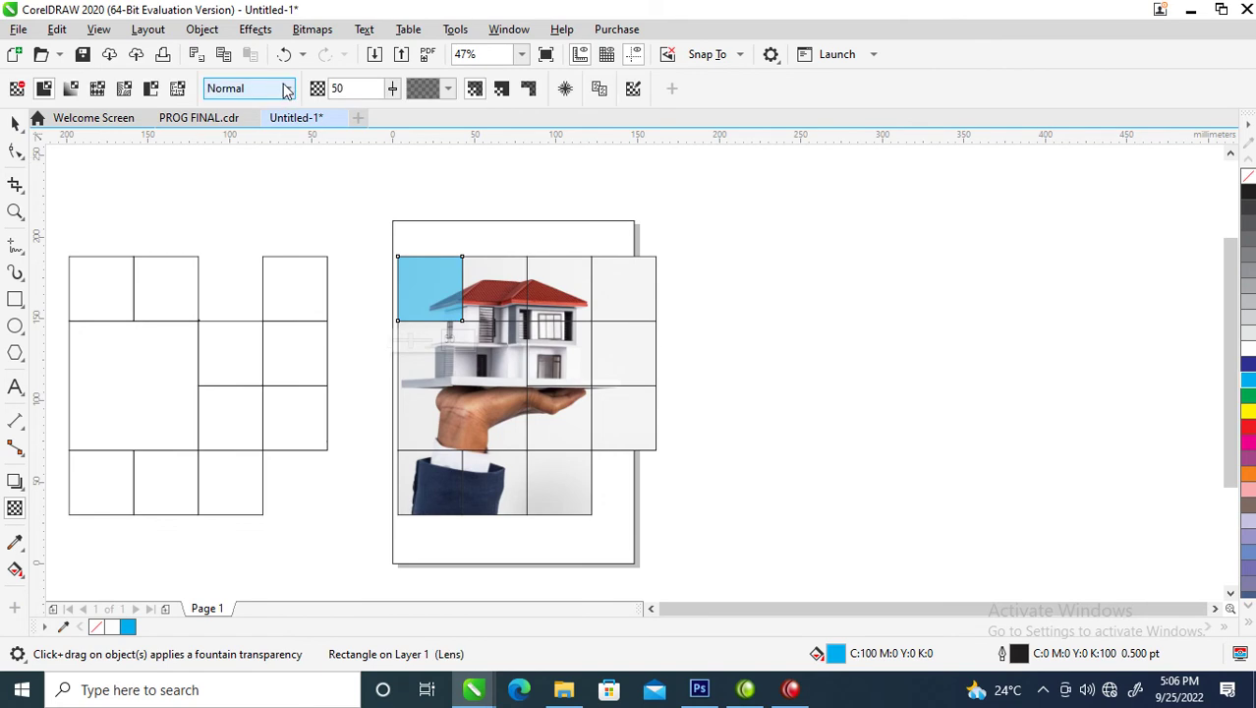
pyautogui.click(285, 90)
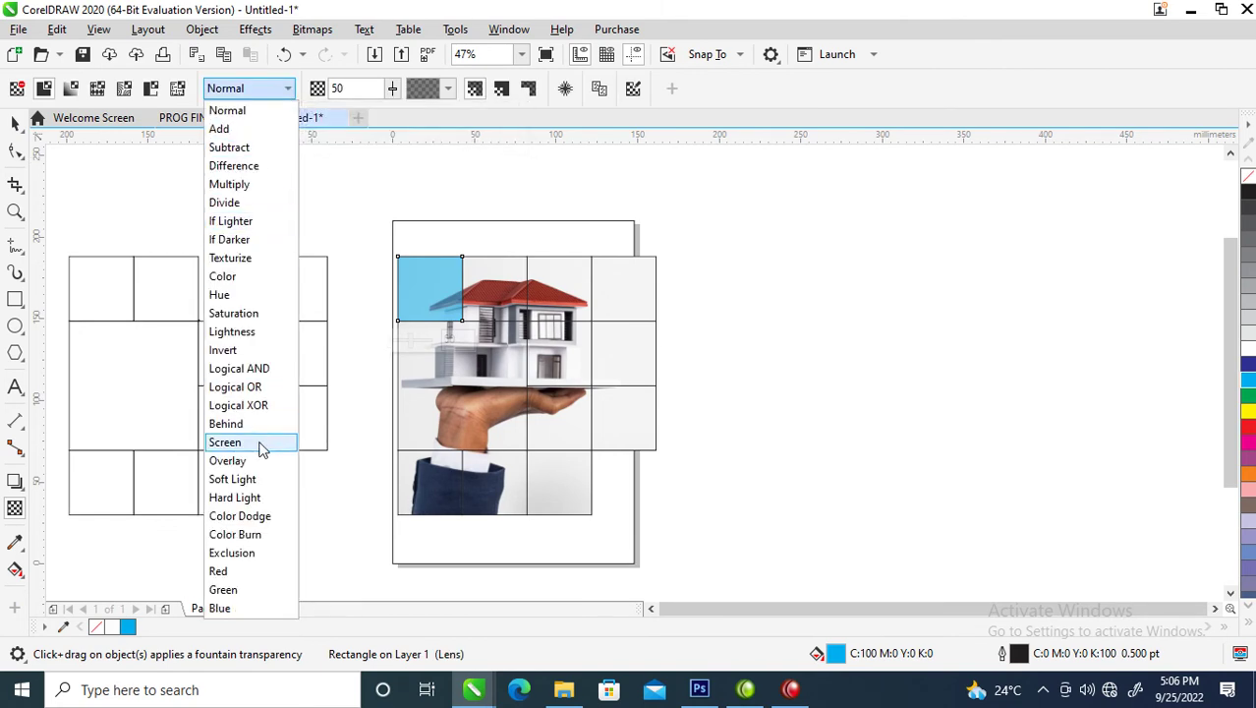
pyautogui.click(236, 147)
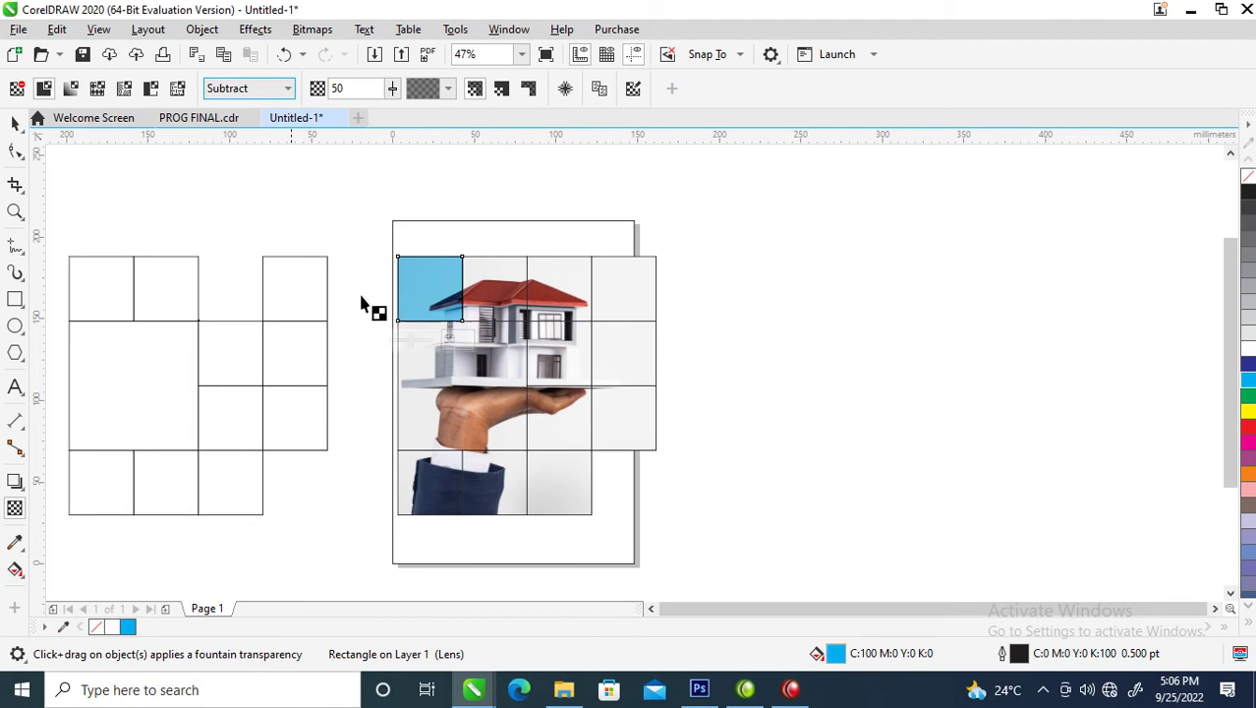
pyautogui.click(15, 123)
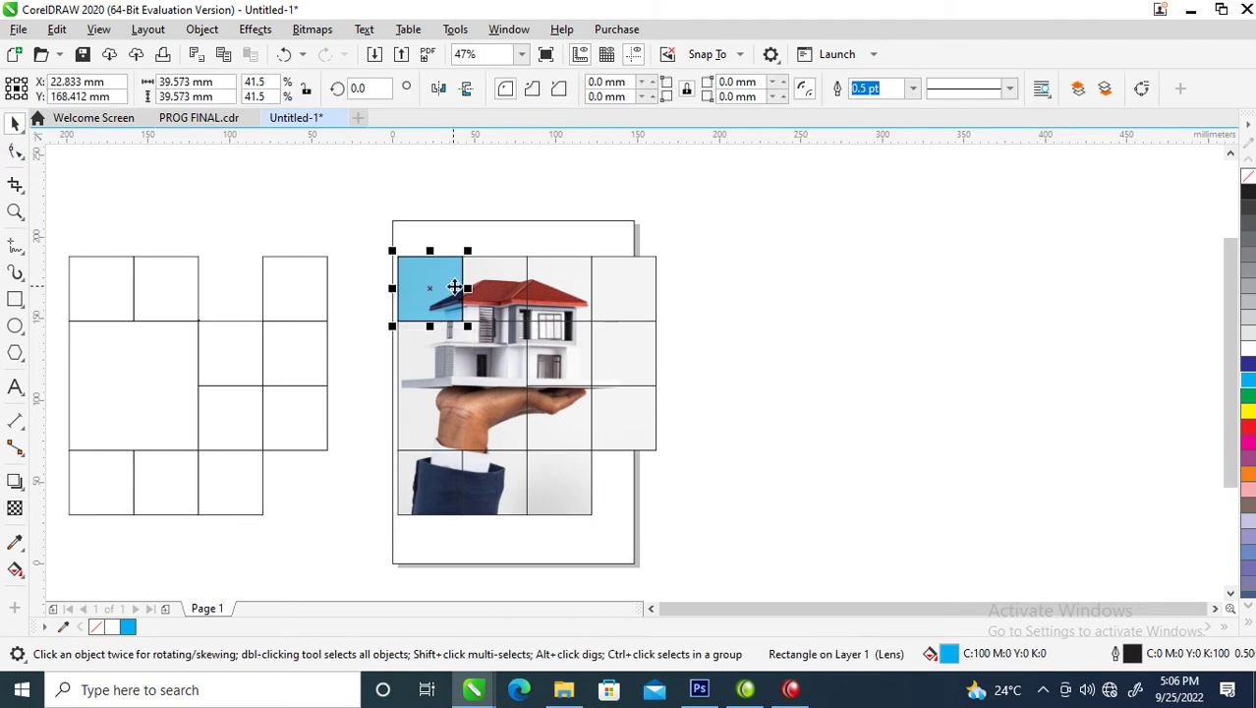
# Step: Copy the transparent cyan square and center it over the picture grid's third square in the second row
pyautogui.moveTo(433, 281); pyautogui.dragTo(543, 295)
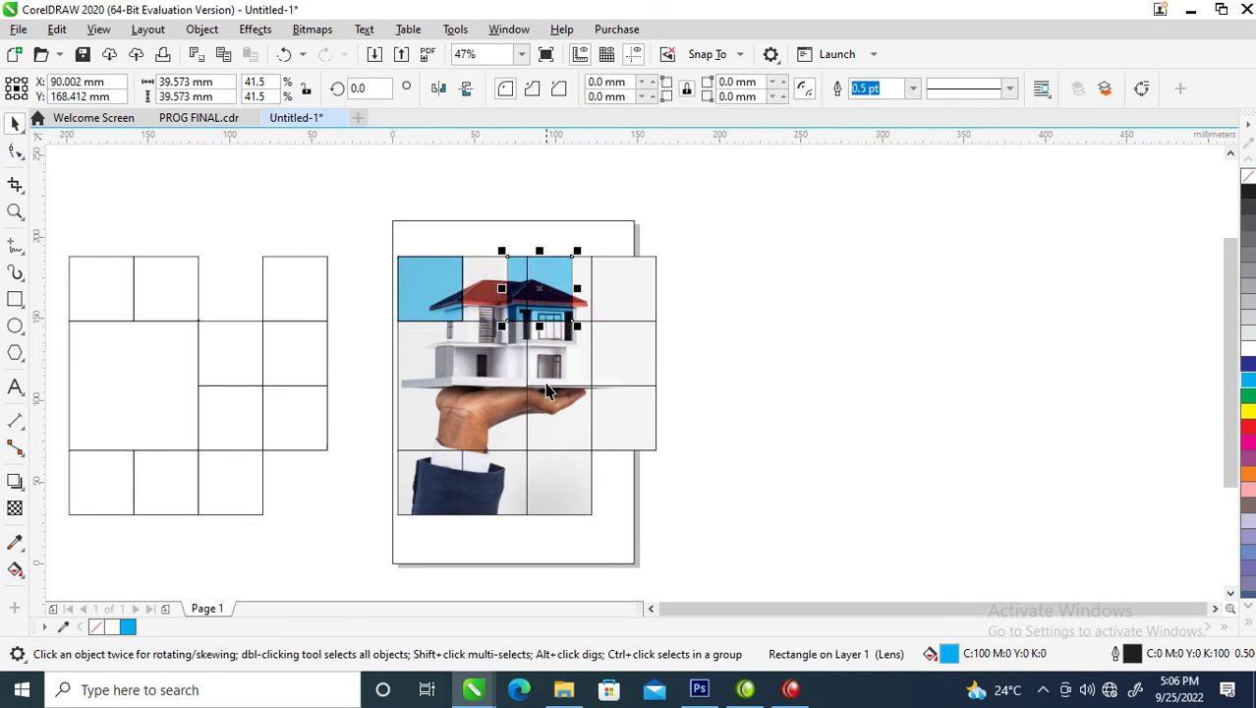
pyautogui.keyDown('shift'); pyautogui.click(561, 359); pyautogui.keyUp('shift')
pyautogui.press('c')
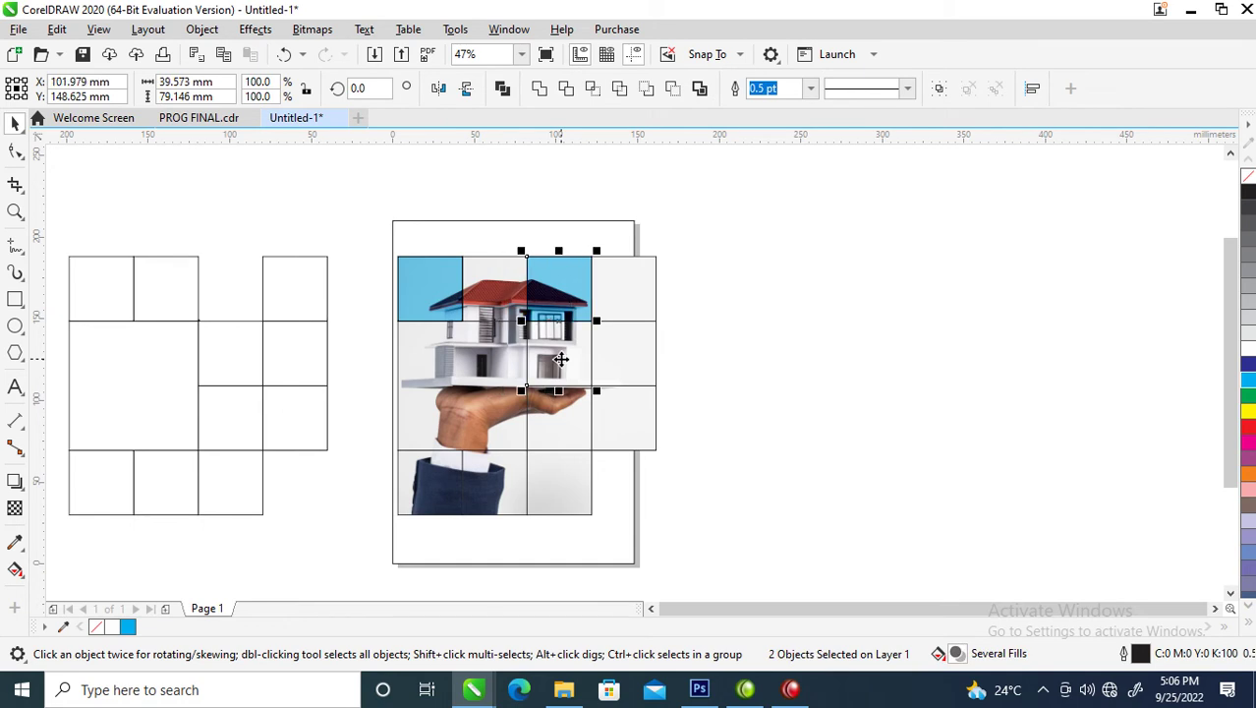
pyautogui.press('e')
pyautogui.click(895, 320)
# Step: Recolor both transparent cyan squares over the house picture with the palette's Blue (C100 M100 Y0 K0)
pyautogui.click(530, 372)
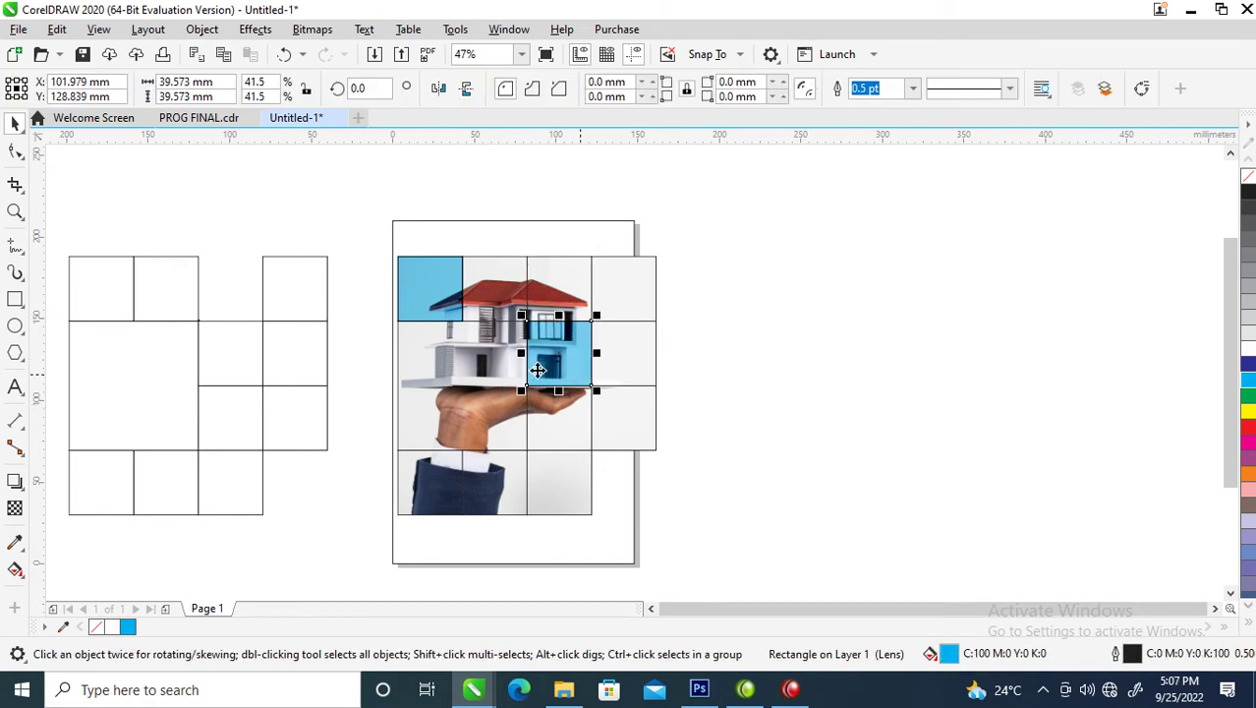
pyautogui.click(1249, 366)
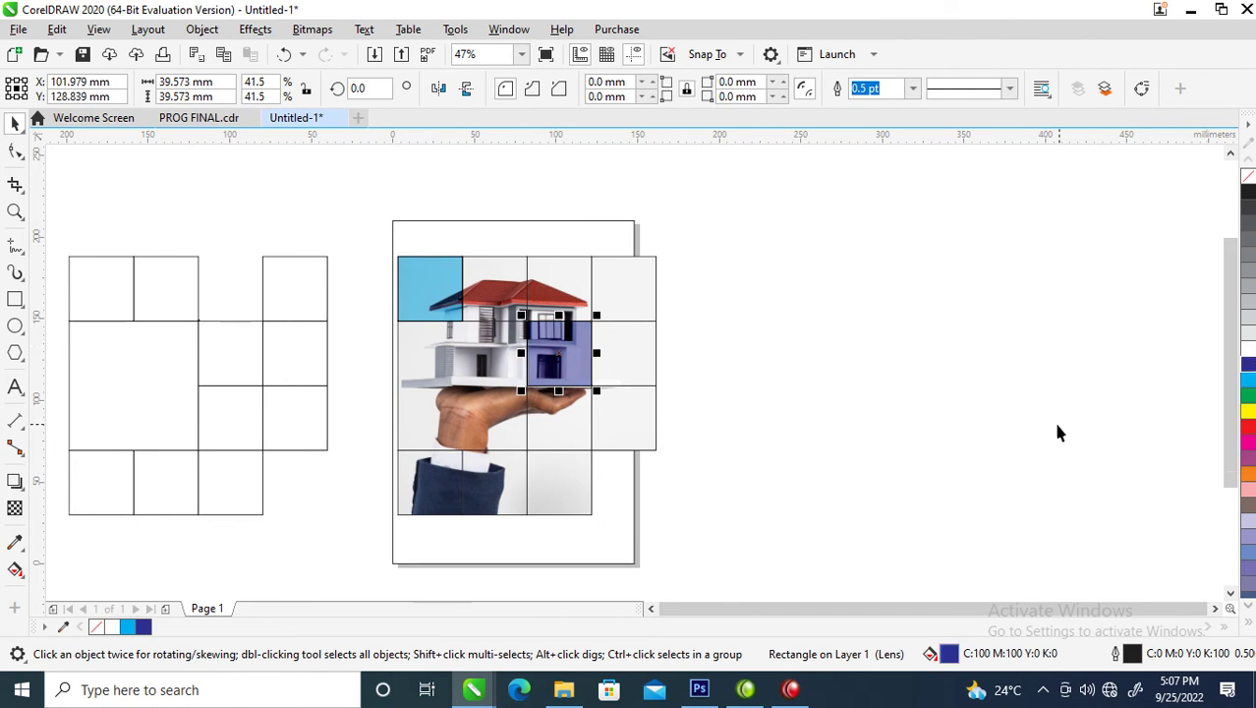
pyautogui.click(427, 284)
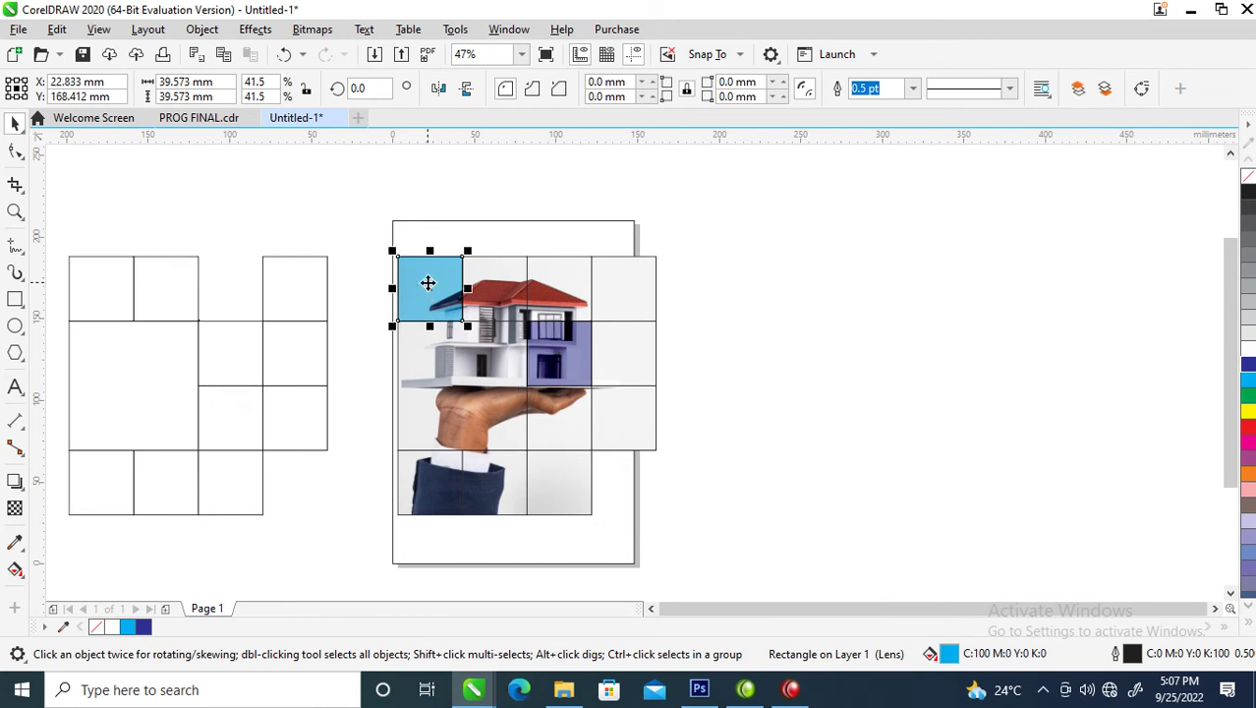
pyautogui.click(1248, 371)
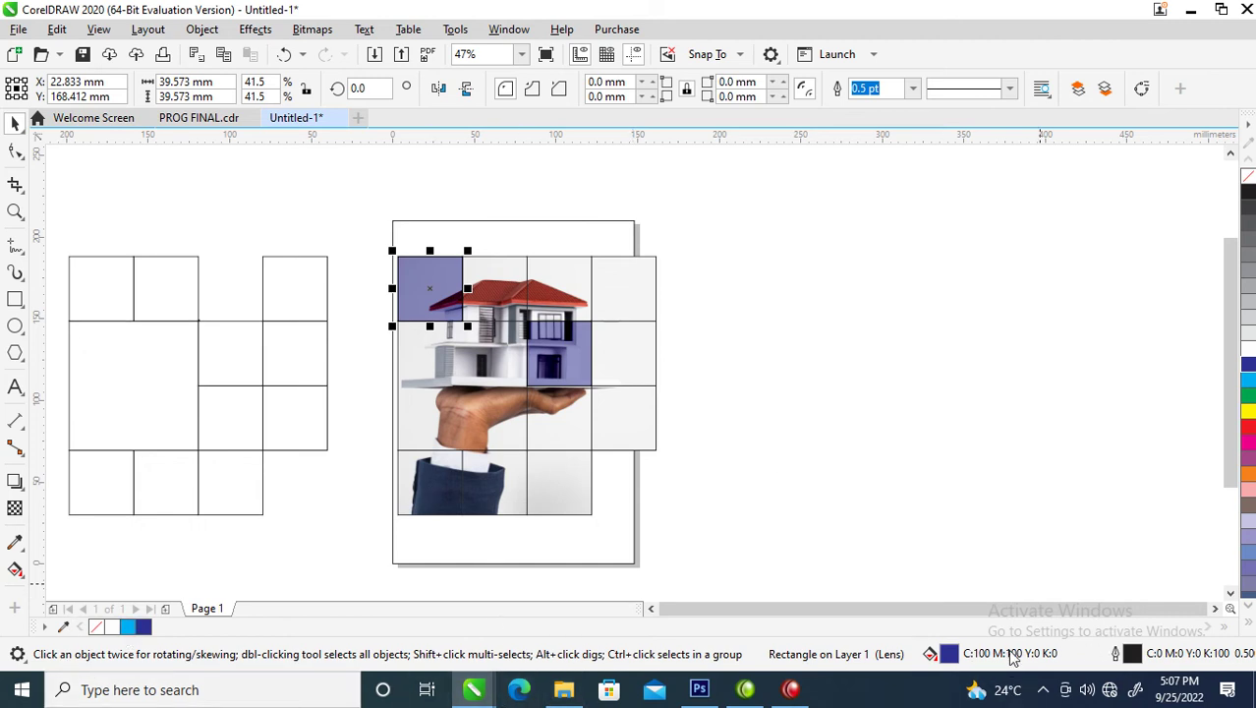
# Step: Recolor the transparent square over the picture grid's top-left cell with a custom dark navy fill, C95 M85 Y18 K66
pyautogui.doubleClick(951, 656)
pyautogui.moveTo(531, 69); pyautogui.dragTo(884, 64)
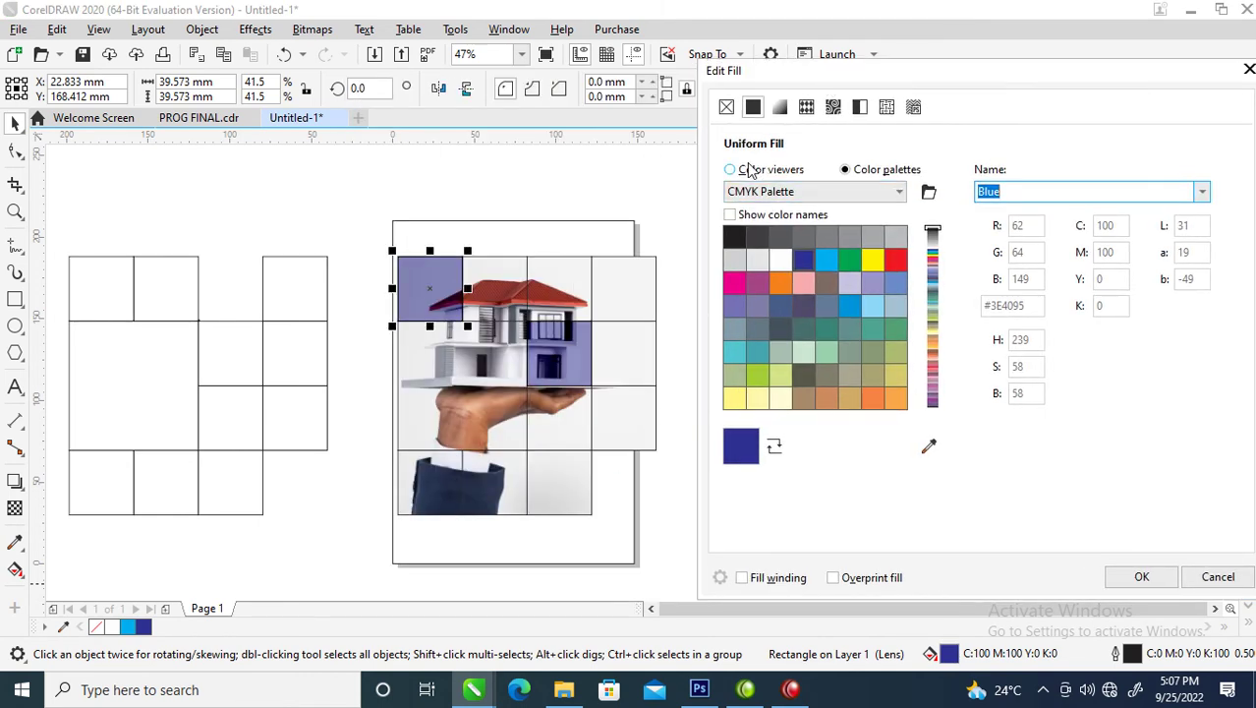
pyautogui.click(746, 172)
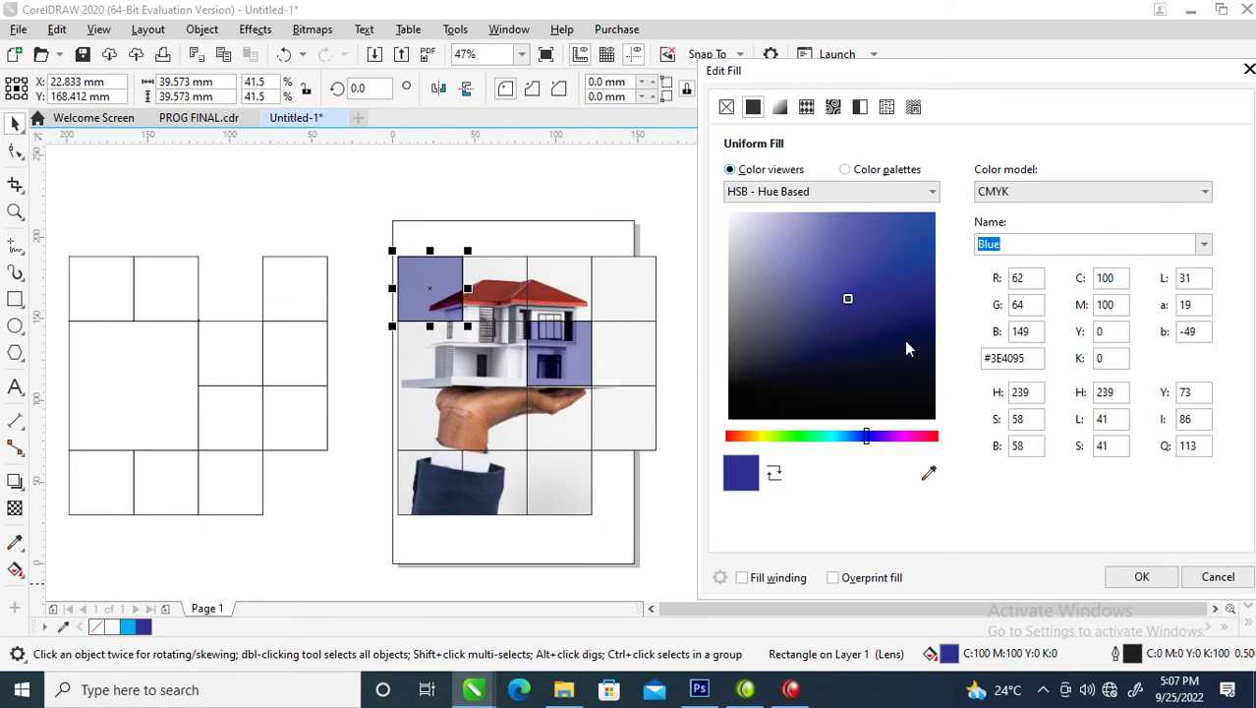
pyautogui.click(905, 339)
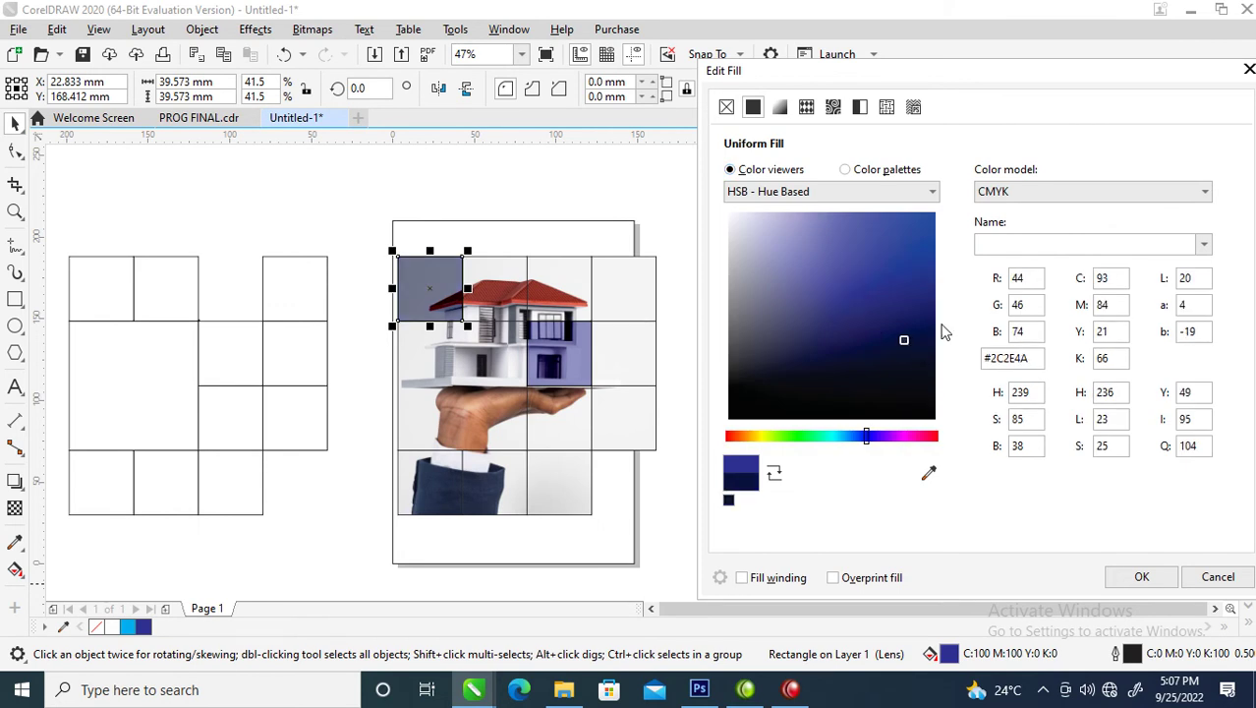
pyautogui.moveTo(932, 338); pyautogui.dragTo(927, 338)
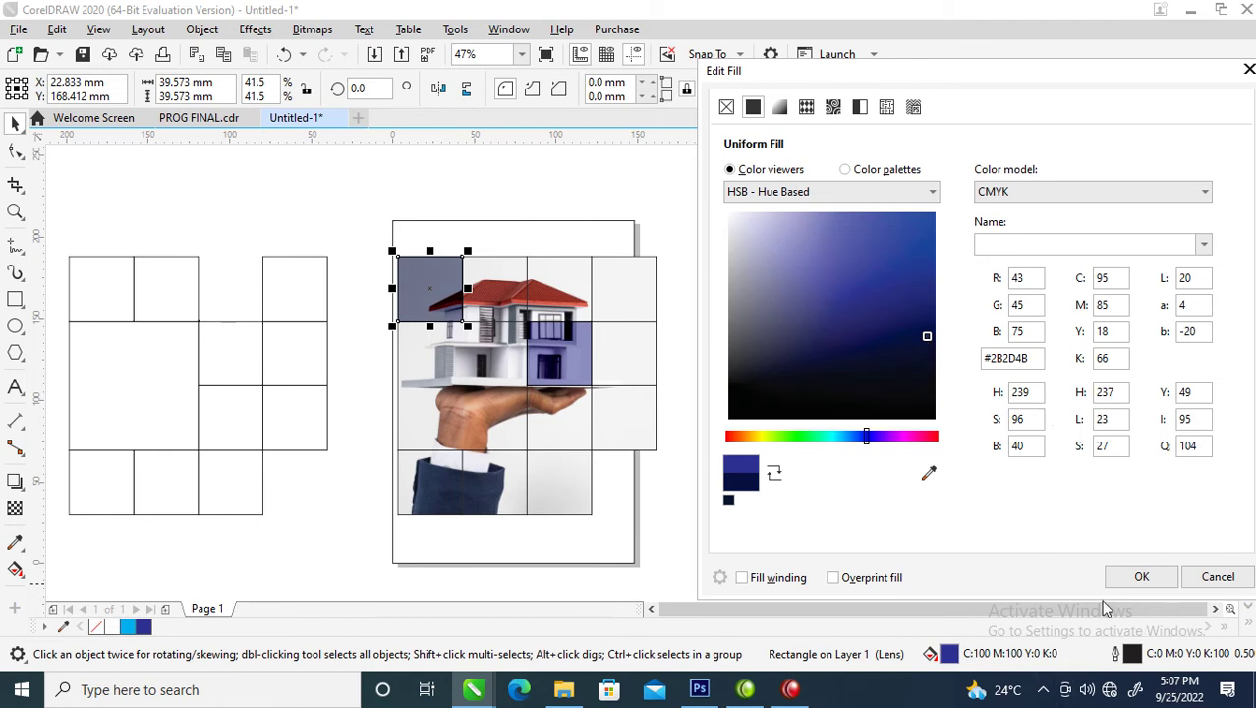
pyautogui.click(1141, 577)
# Step: Give all squares of the house picture grid a white outline 15 pt wide
pyautogui.moveTo(807, 233); pyautogui.dragTo(357, 530)
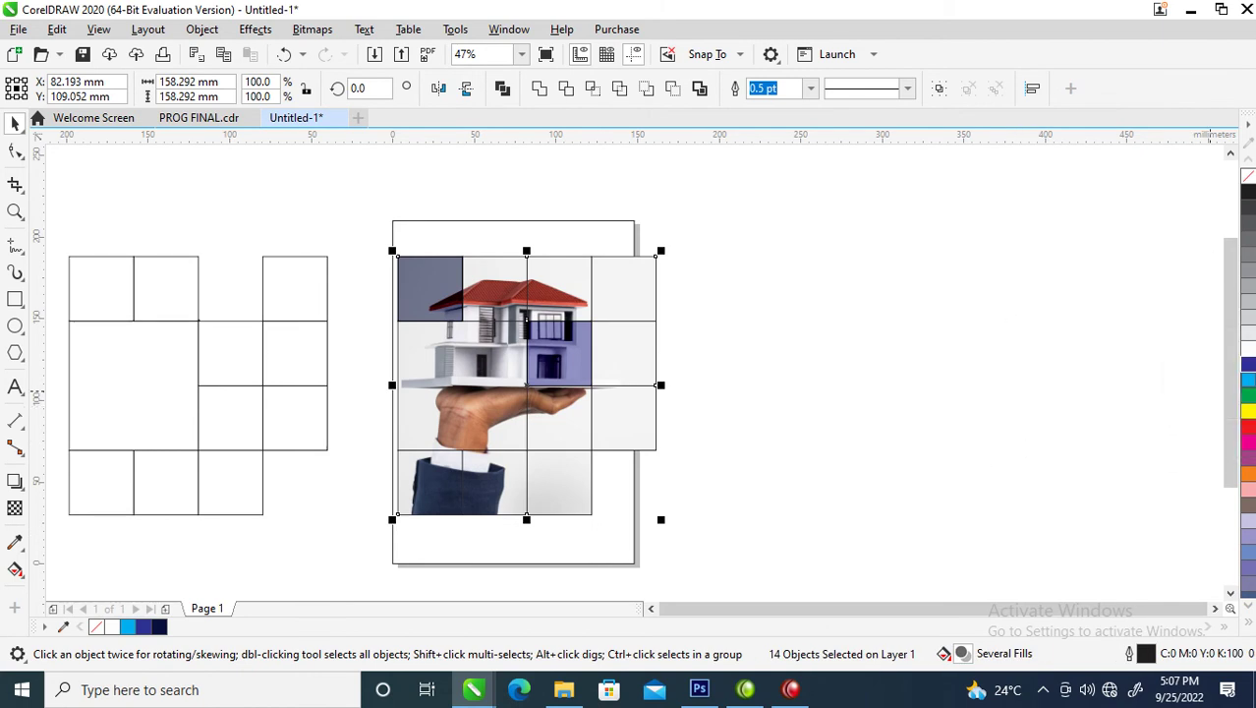
pyautogui.rightClick(1248, 352)
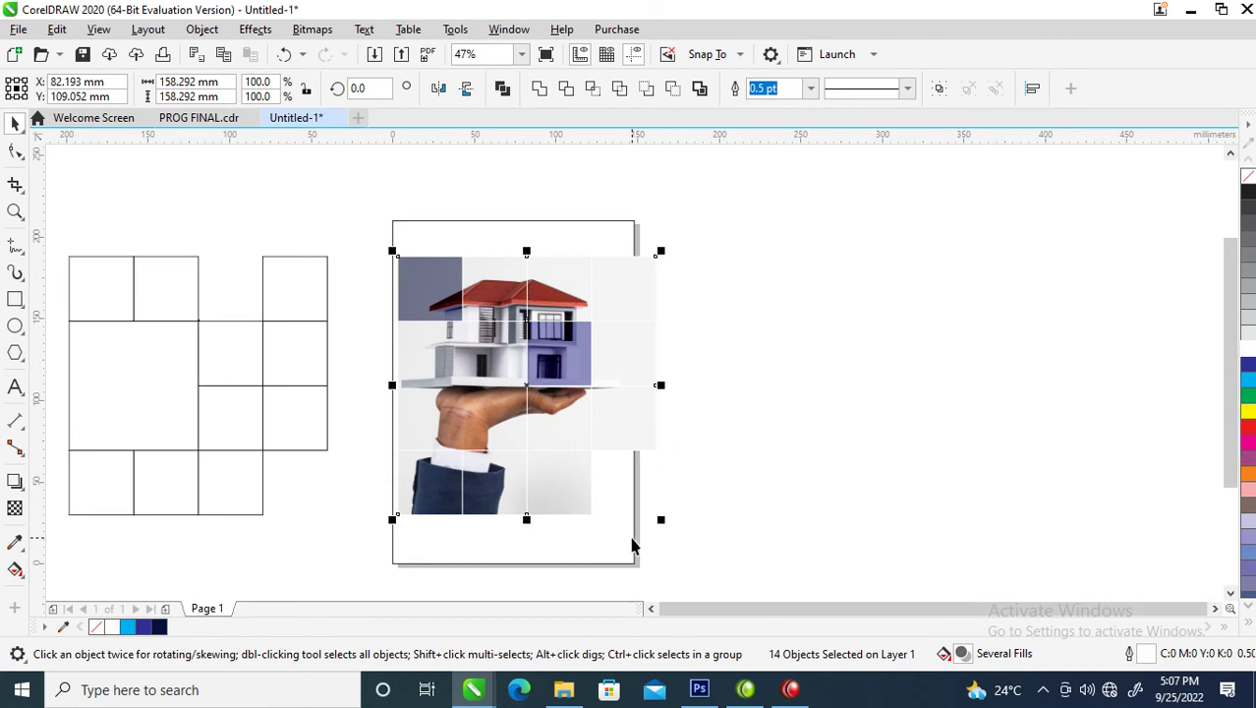
pyautogui.press('F12')
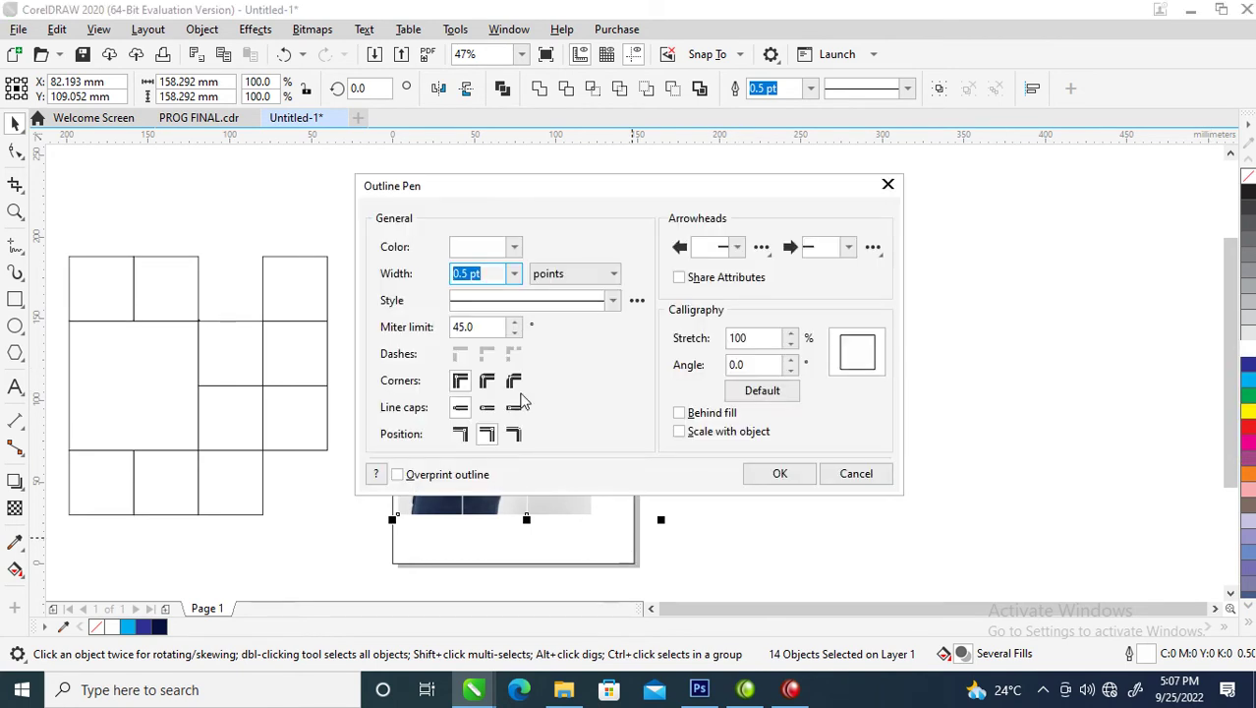
pyautogui.write('1')
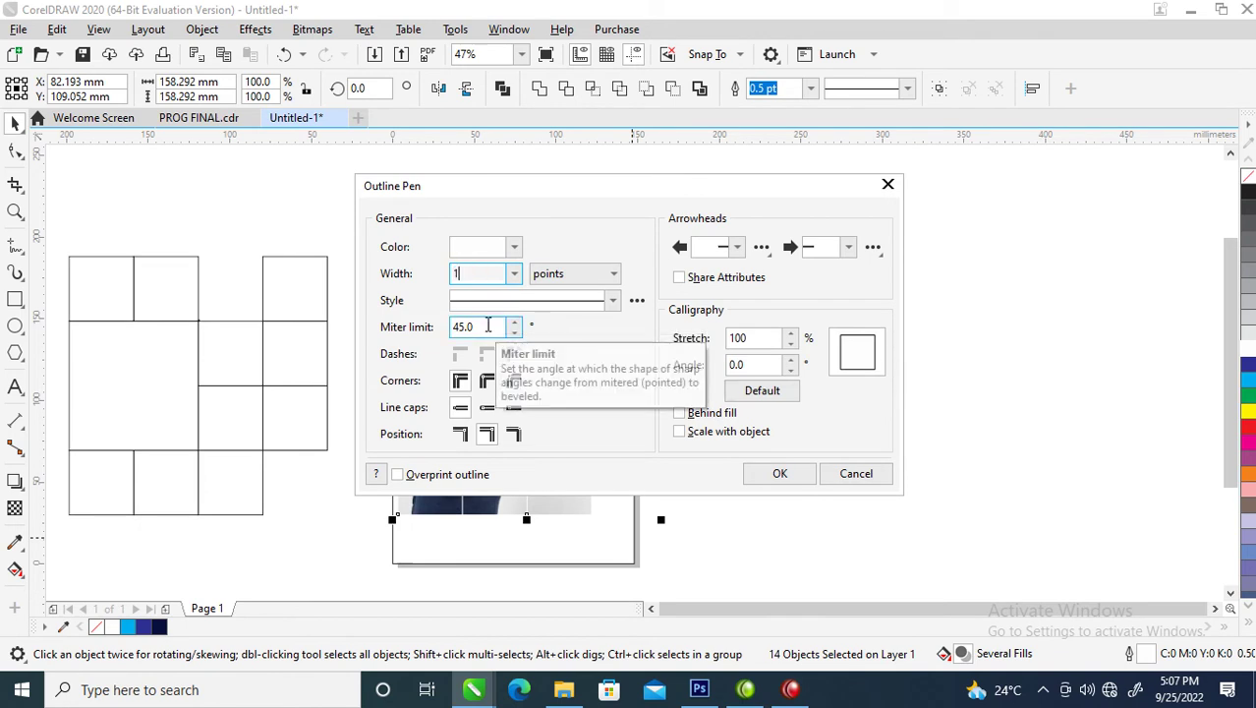
pyautogui.write('5')
pyautogui.press('Return')
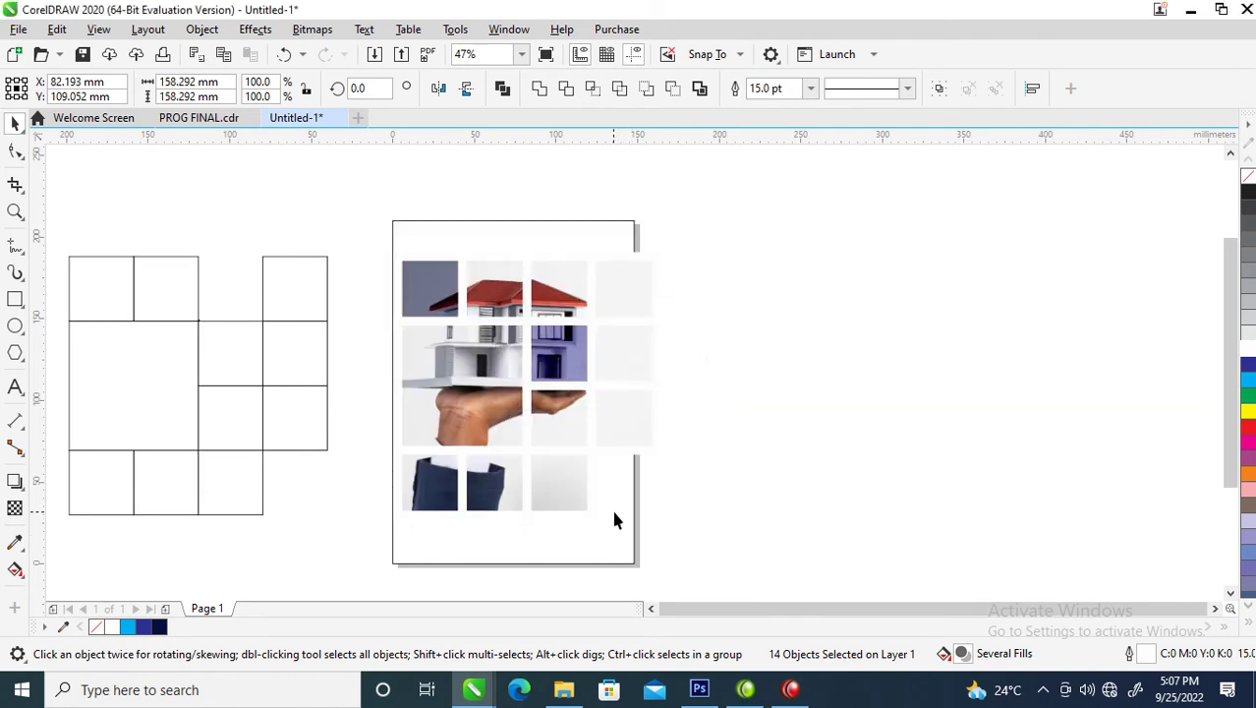
# Step: Set the picture grid's outlines to sit behind the fill and scale with the object
pyautogui.press('F12')
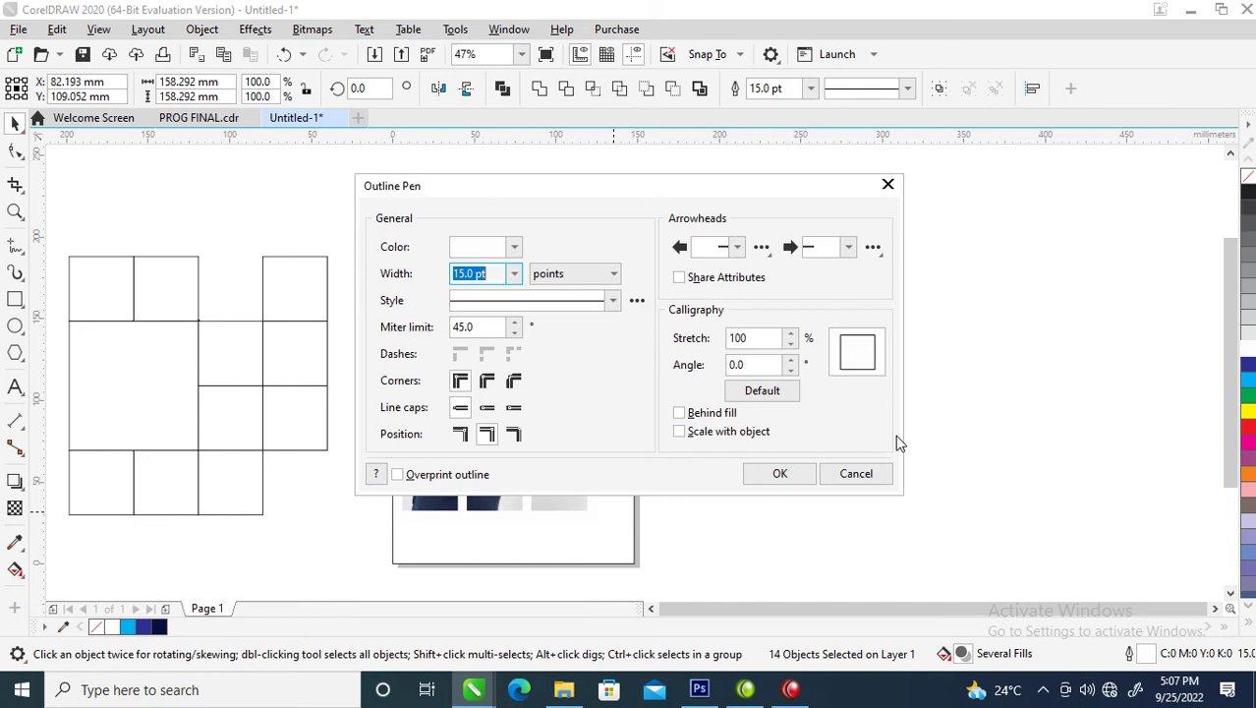
pyautogui.click(703, 414)
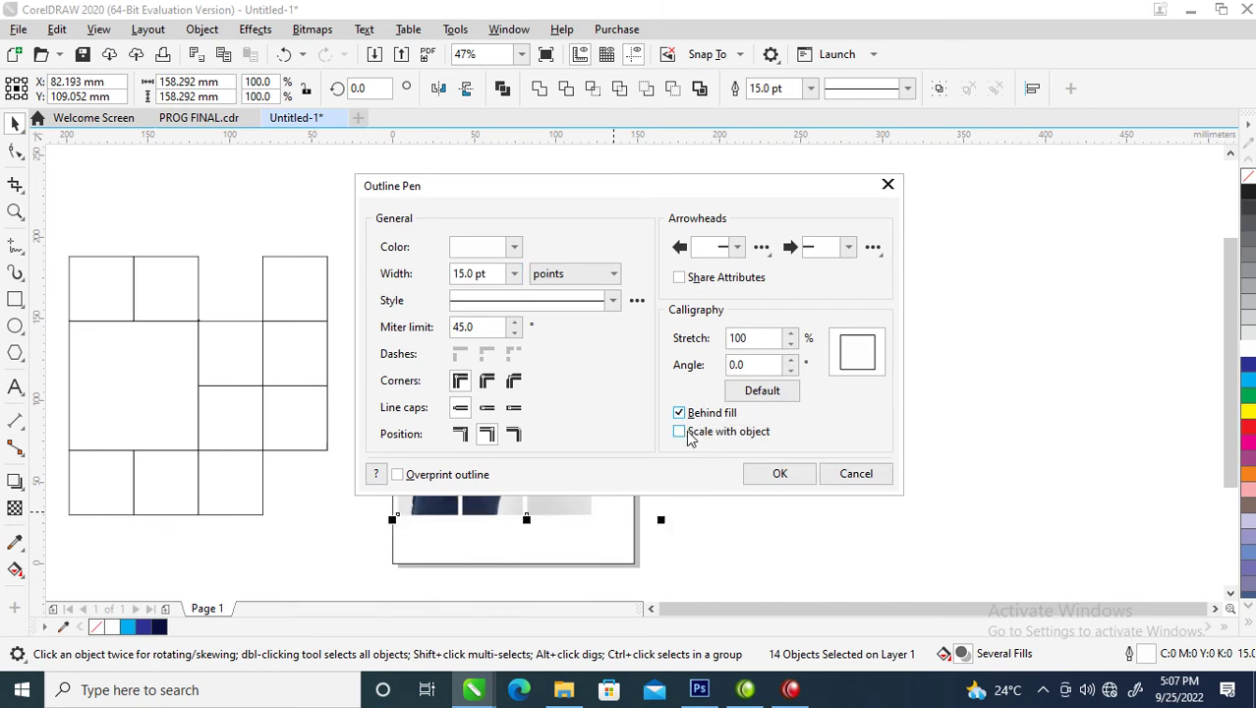
pyautogui.click(689, 434)
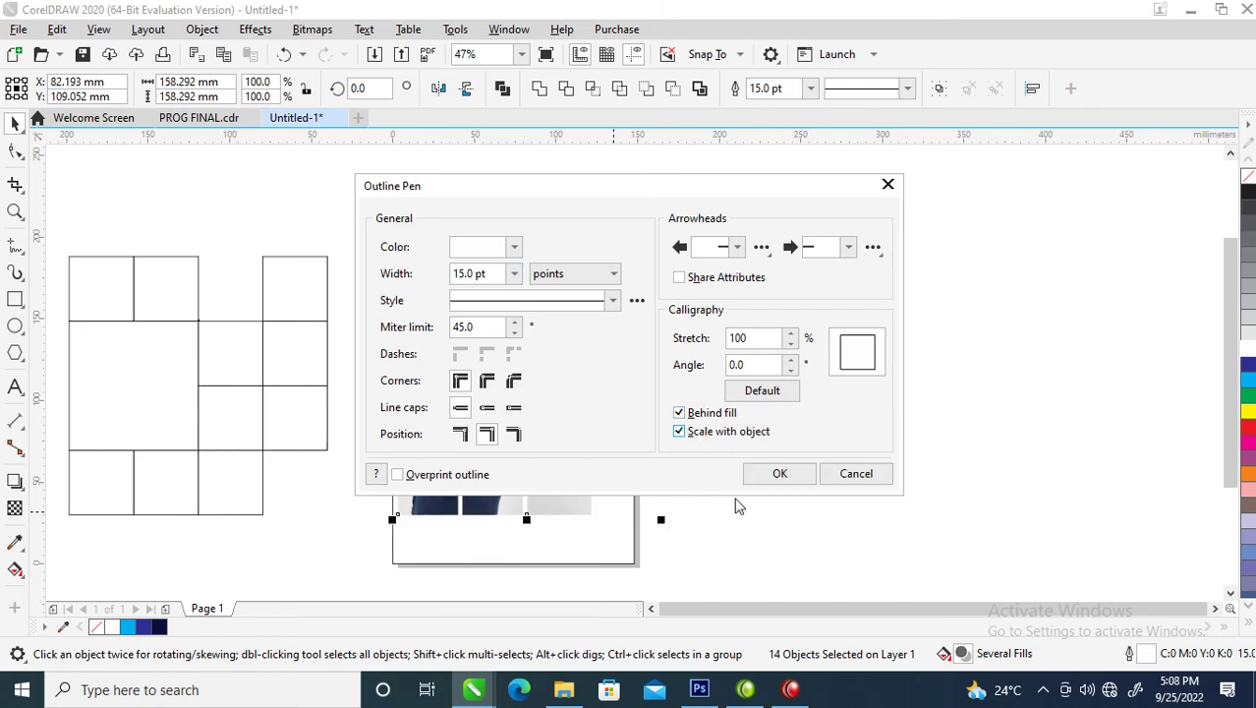
pyautogui.click(780, 474)
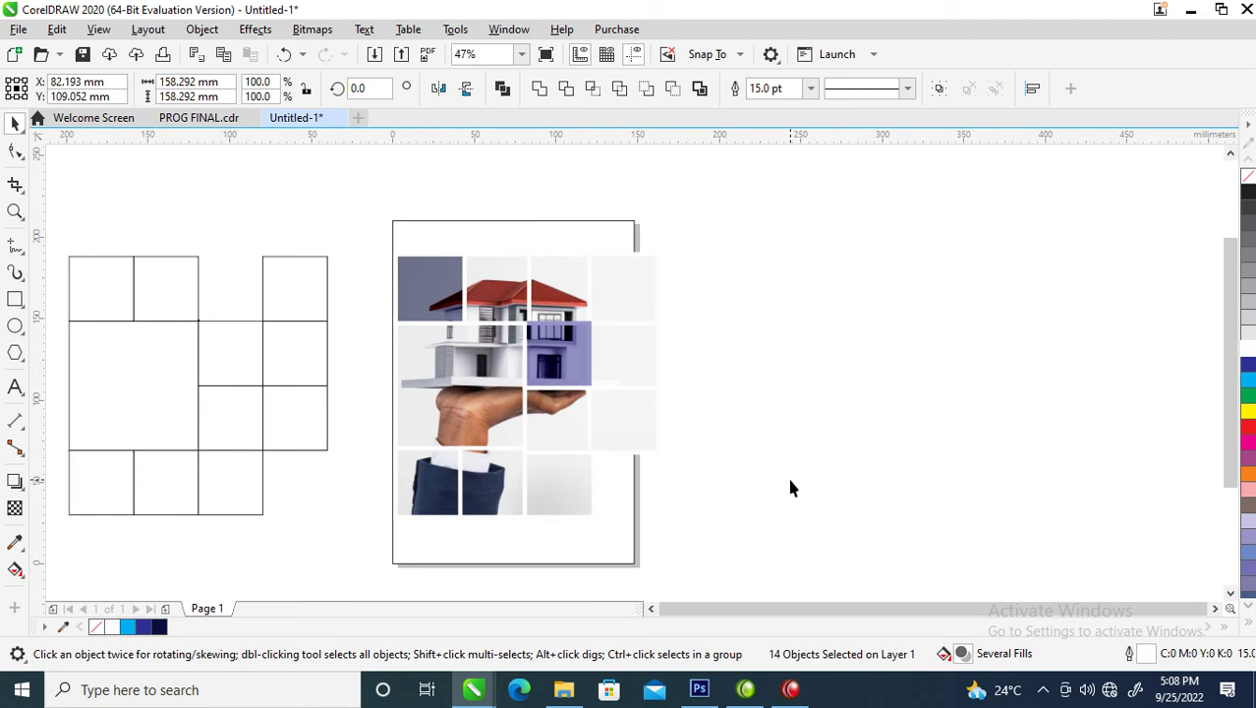
pyautogui.click(853, 403)
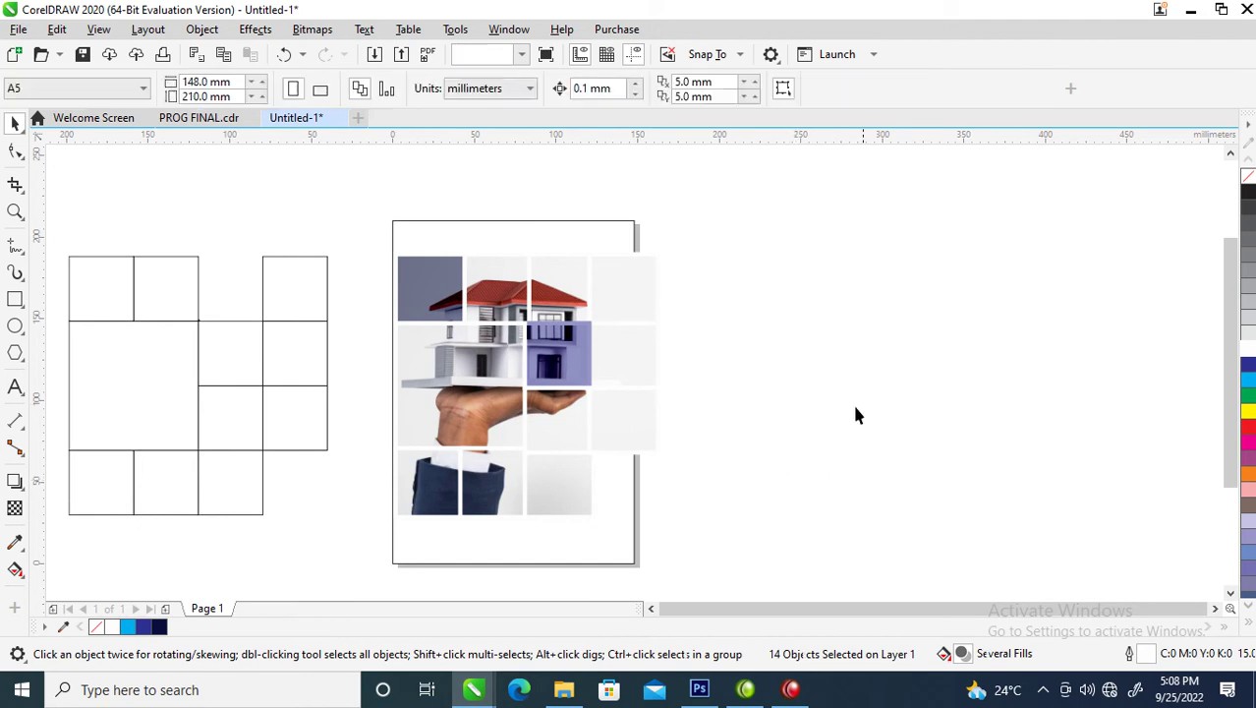
# Step: Copy the transparent blue square, align it over the third square of the top row, and recolor it yellow (Y100)
pyautogui.click(580, 357)
pyautogui.moveTo(581, 357); pyautogui.dragTo(646, 299)
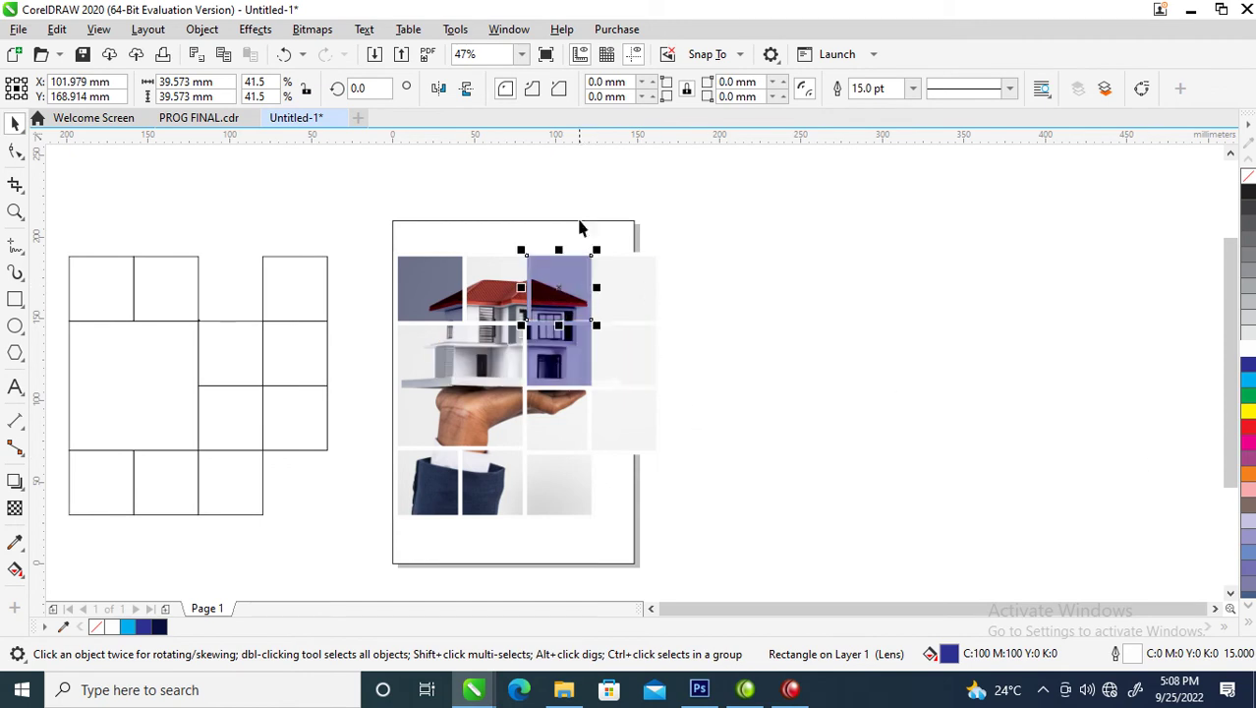
pyautogui.keyDown('alt'); pyautogui.keyDown('shift'); pyautogui.click(563, 280); pyautogui.keyUp('shift'); pyautogui.keyUp('alt')
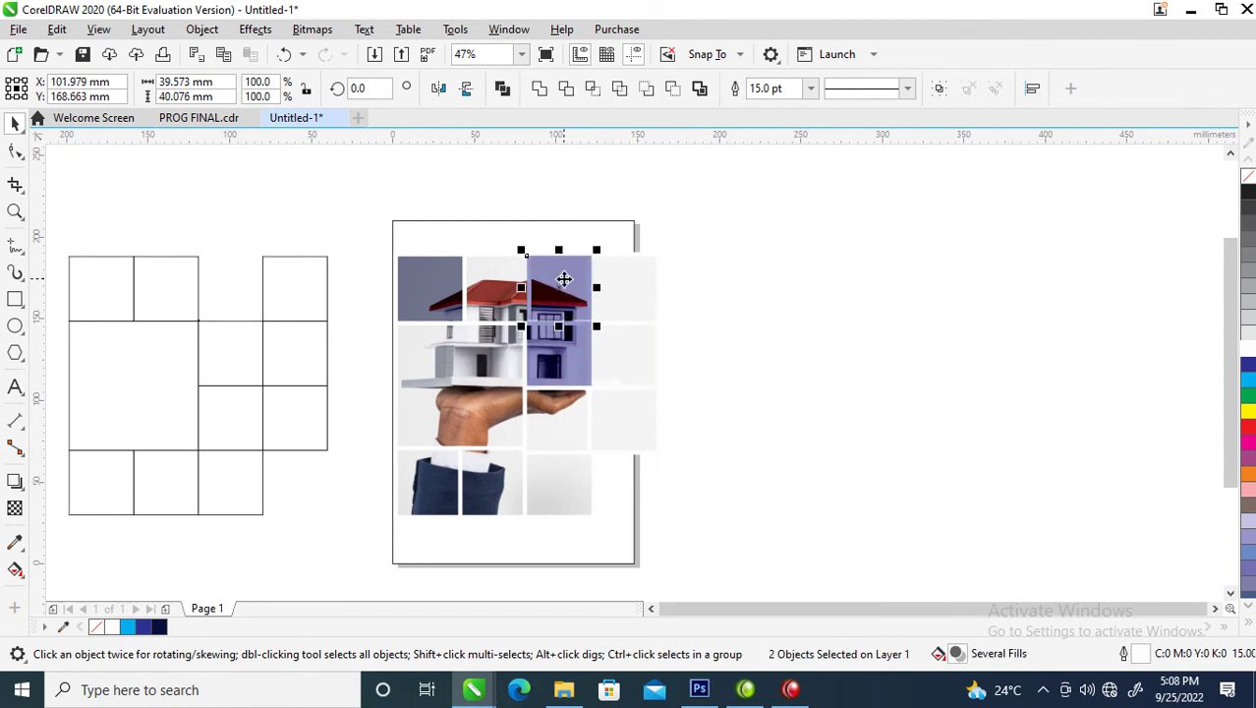
pyautogui.click(866, 310)
pyautogui.press('Tab')
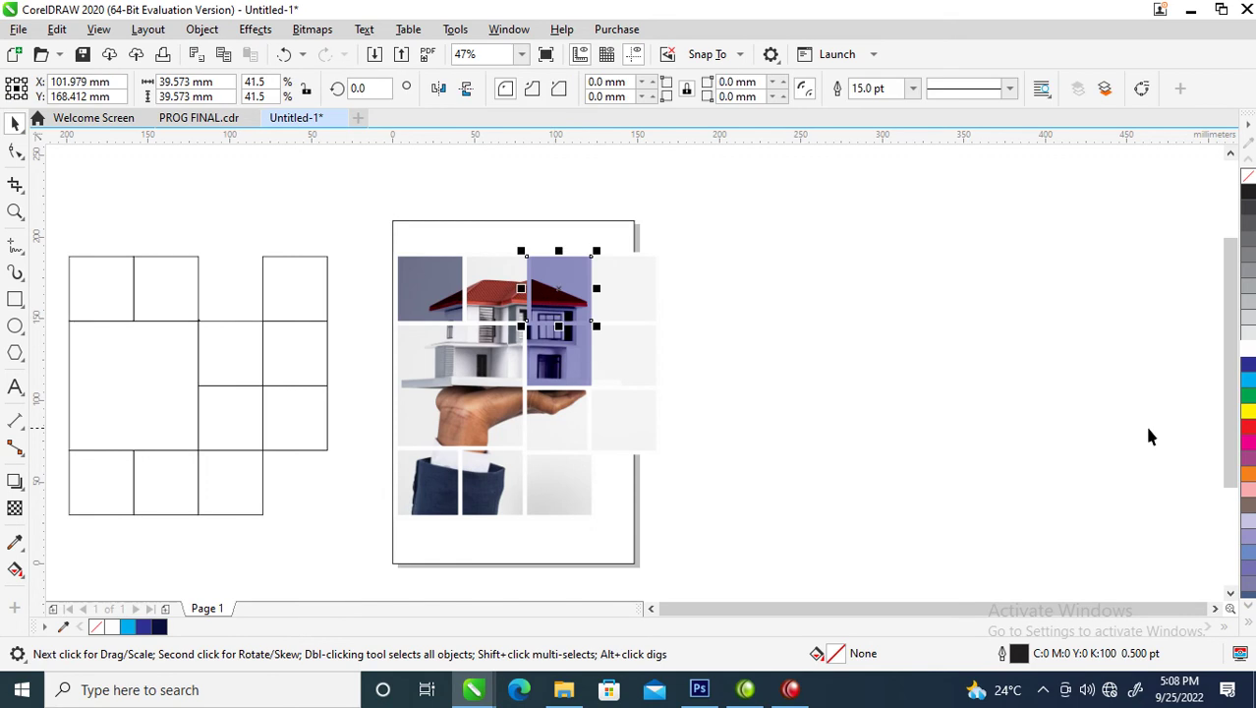
pyautogui.click(1248, 413)
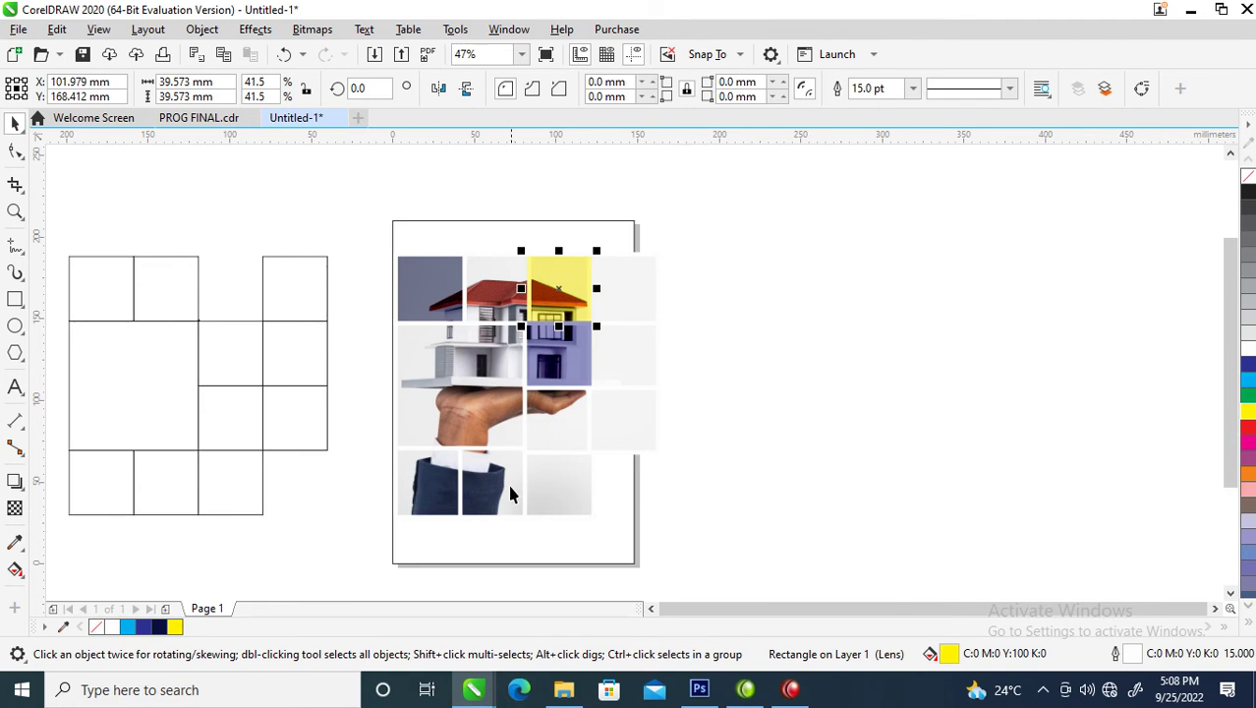
# Step: Copy the transparent yellow square and center it over the picture grid's bottom-left square
pyautogui.moveTo(579, 291); pyautogui.dragTo(441, 479)
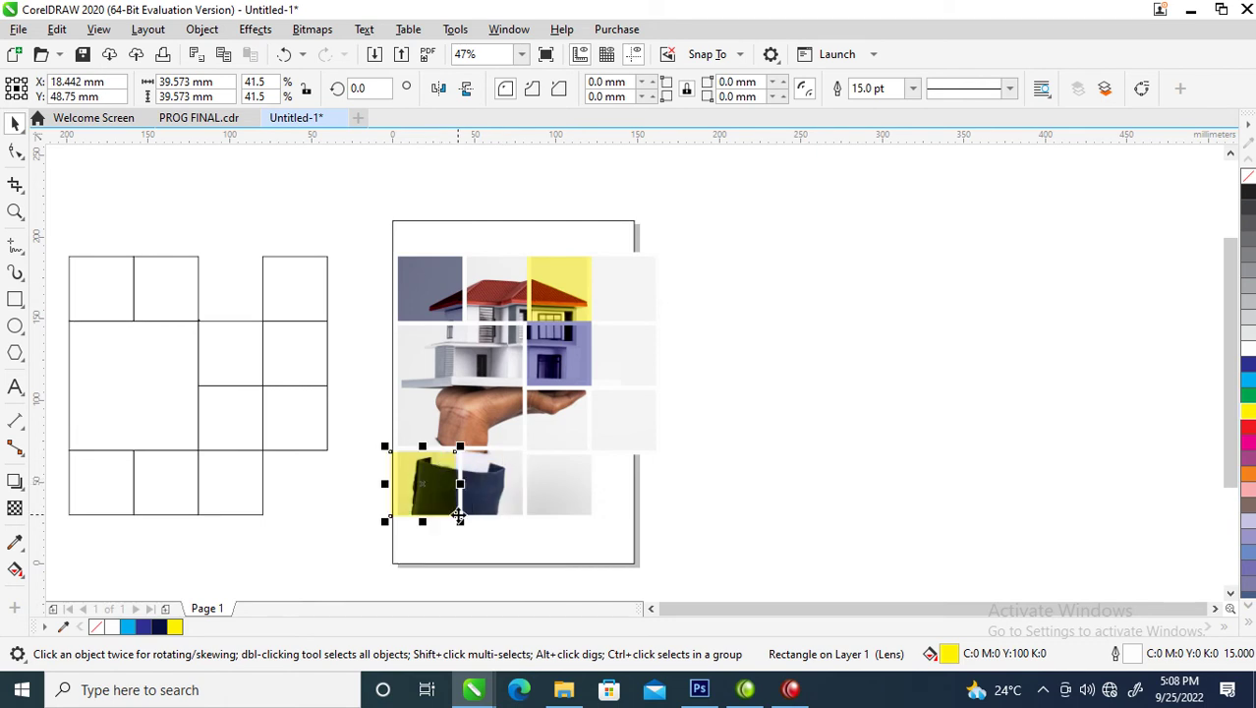
pyautogui.keyDown('shift'); pyautogui.click(413, 480); pyautogui.keyUp('shift')
pyautogui.press('c')
pyautogui.press('e')
pyautogui.click(665, 401)
# Step: Copy the yellow square to the bottom row's third square, recolor it tan (C0 M20 Y60 K20), and align it over that cell
pyautogui.moveTo(445, 502); pyautogui.dragTo(562, 501)
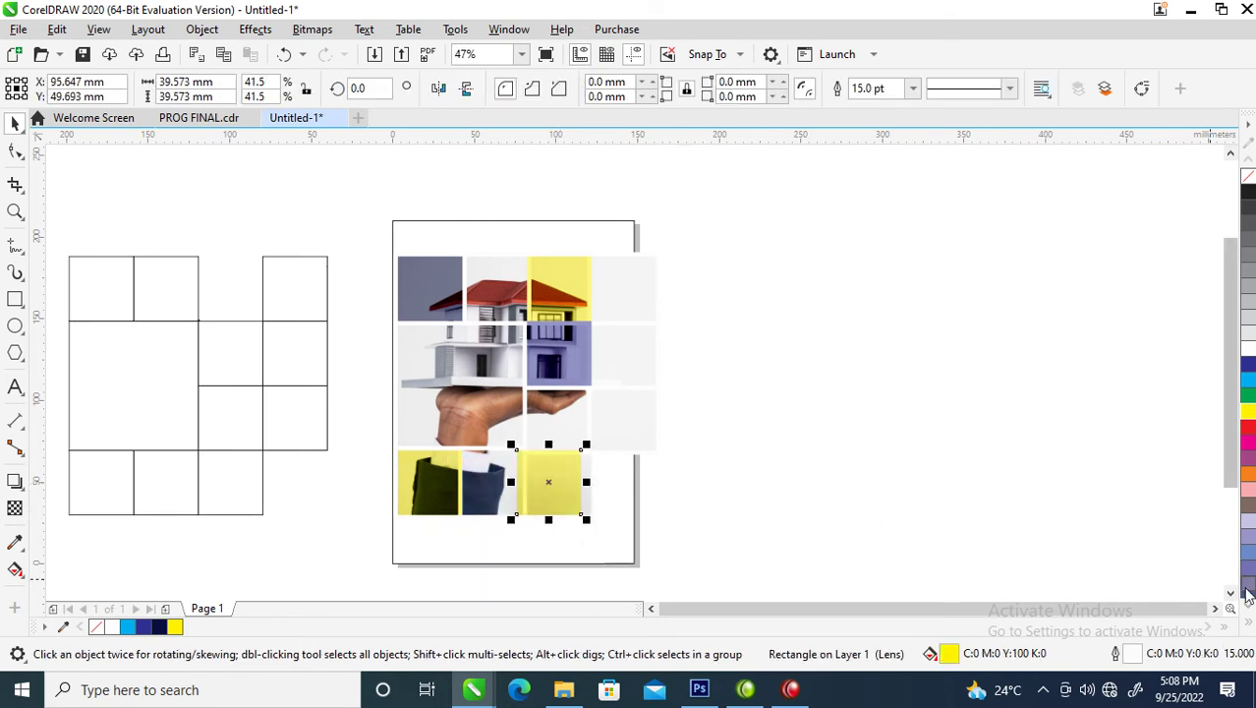
pyautogui.click(1247, 622)
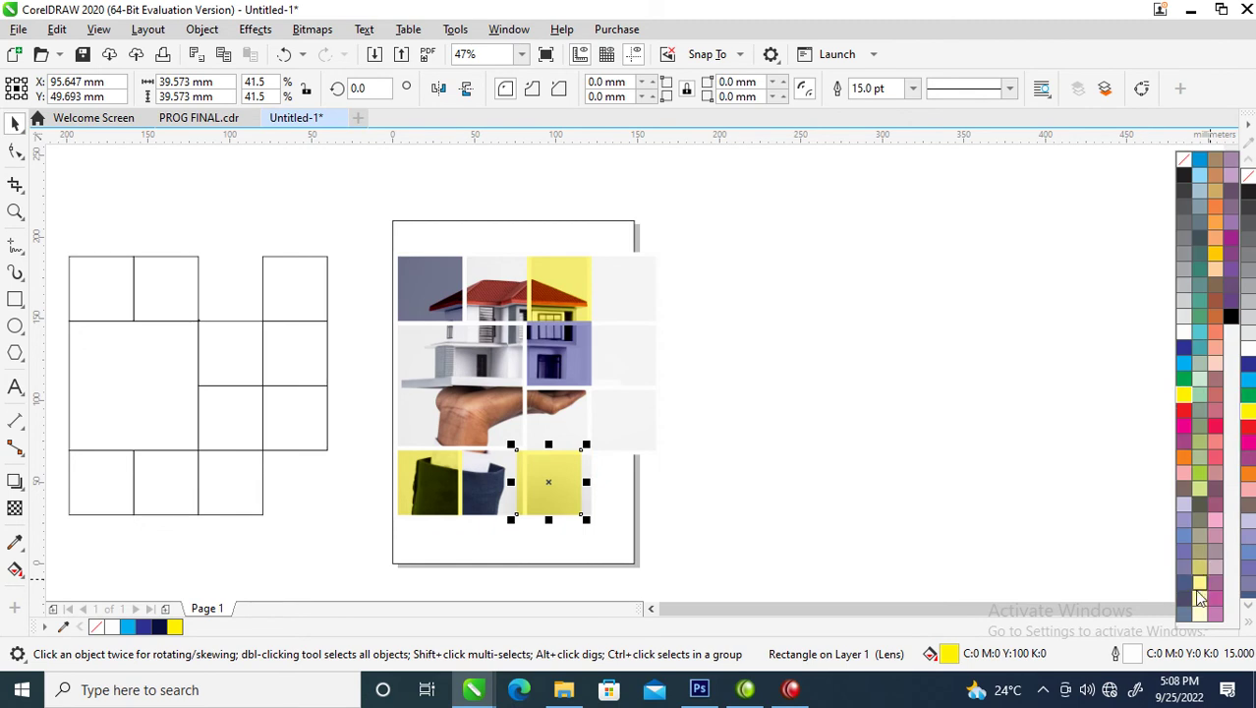
pyautogui.click(1218, 195)
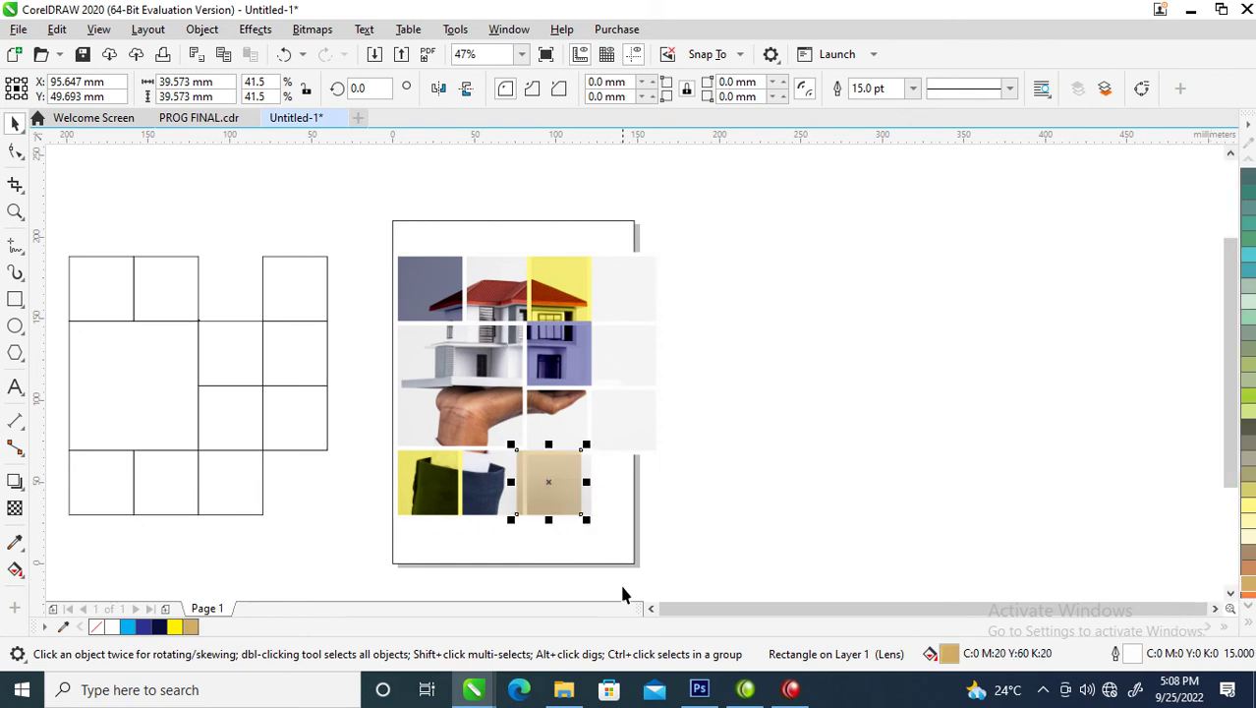
pyautogui.keyDown('shift'); pyautogui.click(554, 489); pyautogui.keyUp('shift')
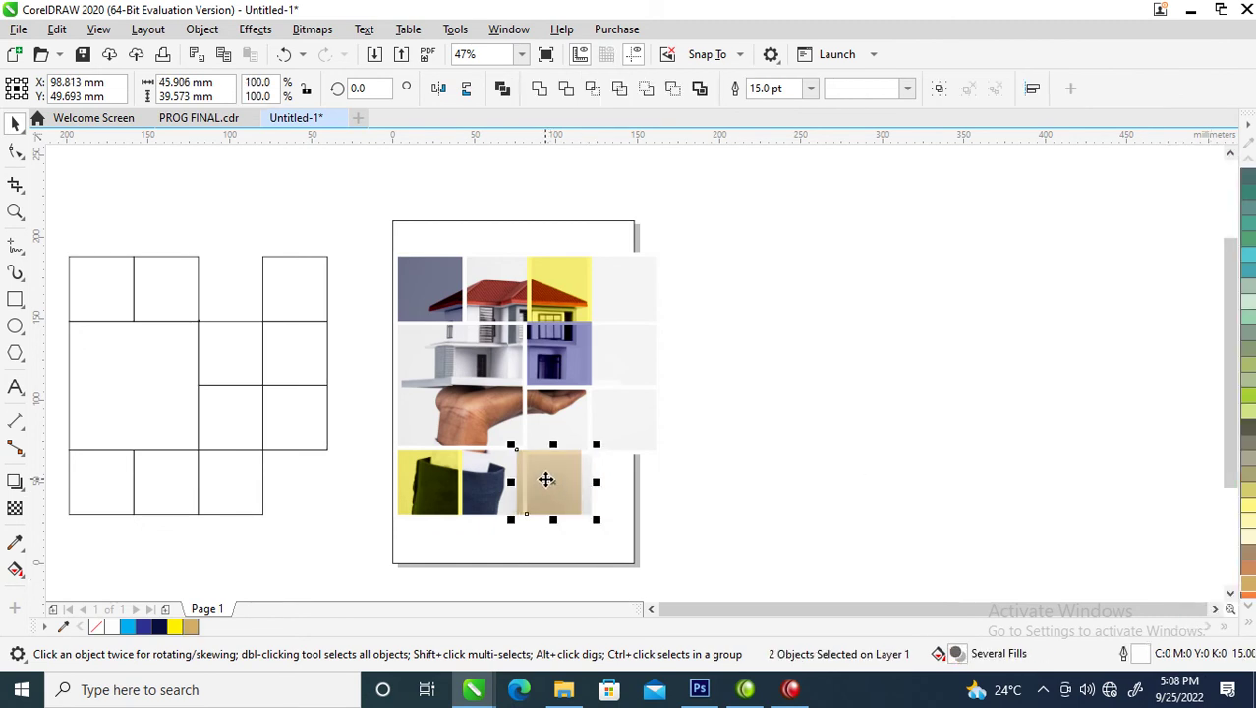
pyautogui.press('Right')
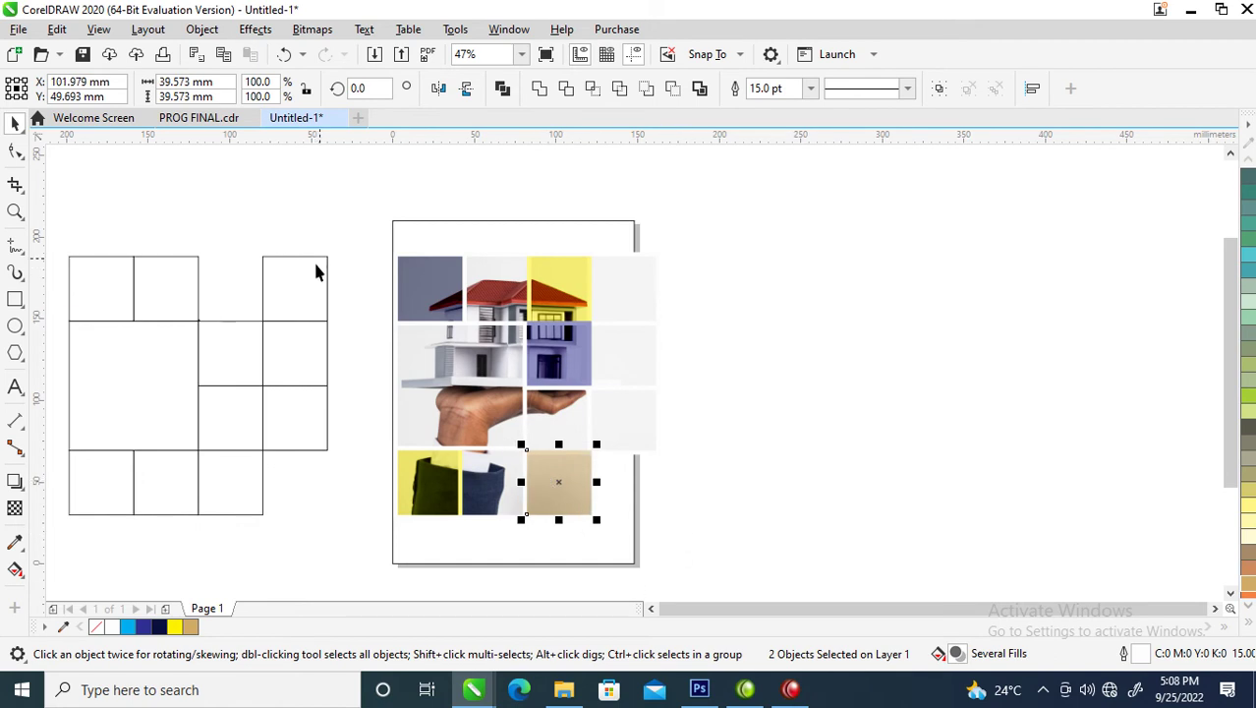
# Step: Move the whole picture grid with its colored tiles down about 15 mm and group everything
pyautogui.moveTo(328, 224); pyautogui.dragTo(743, 553)
pyautogui.press('Down')
pyautogui.press('Down')
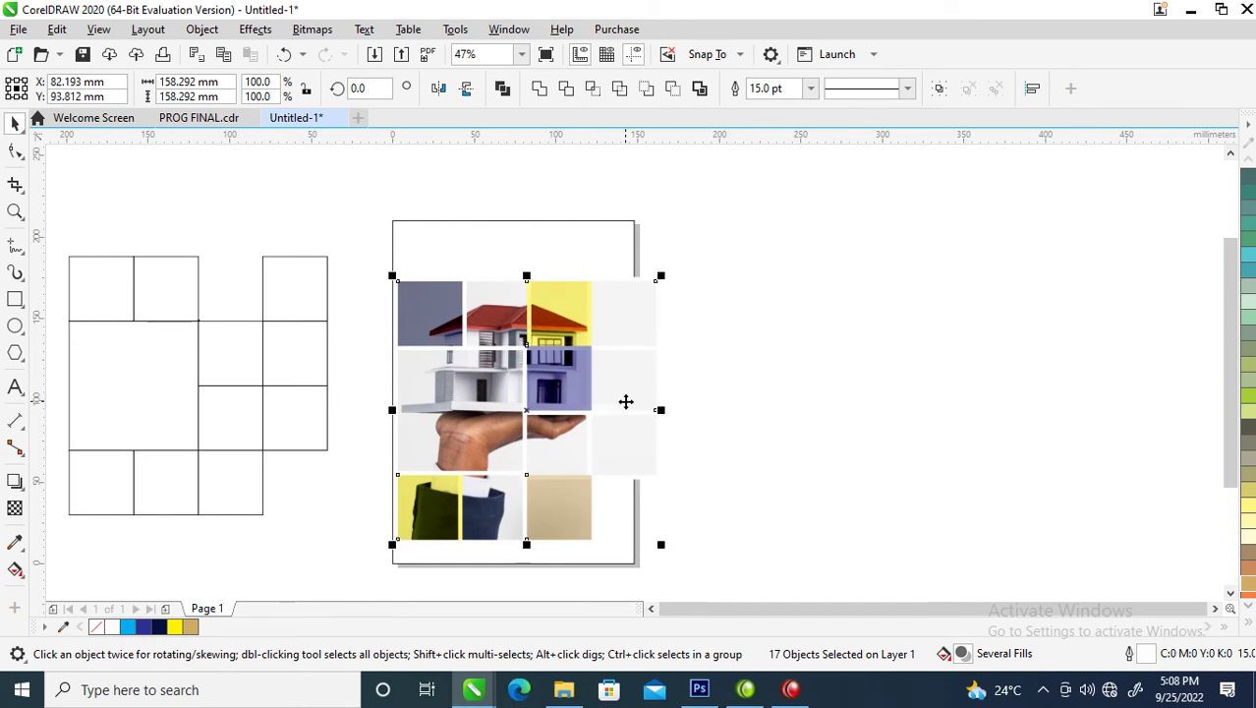
pyautogui.hotkey('ctrl', 'g')
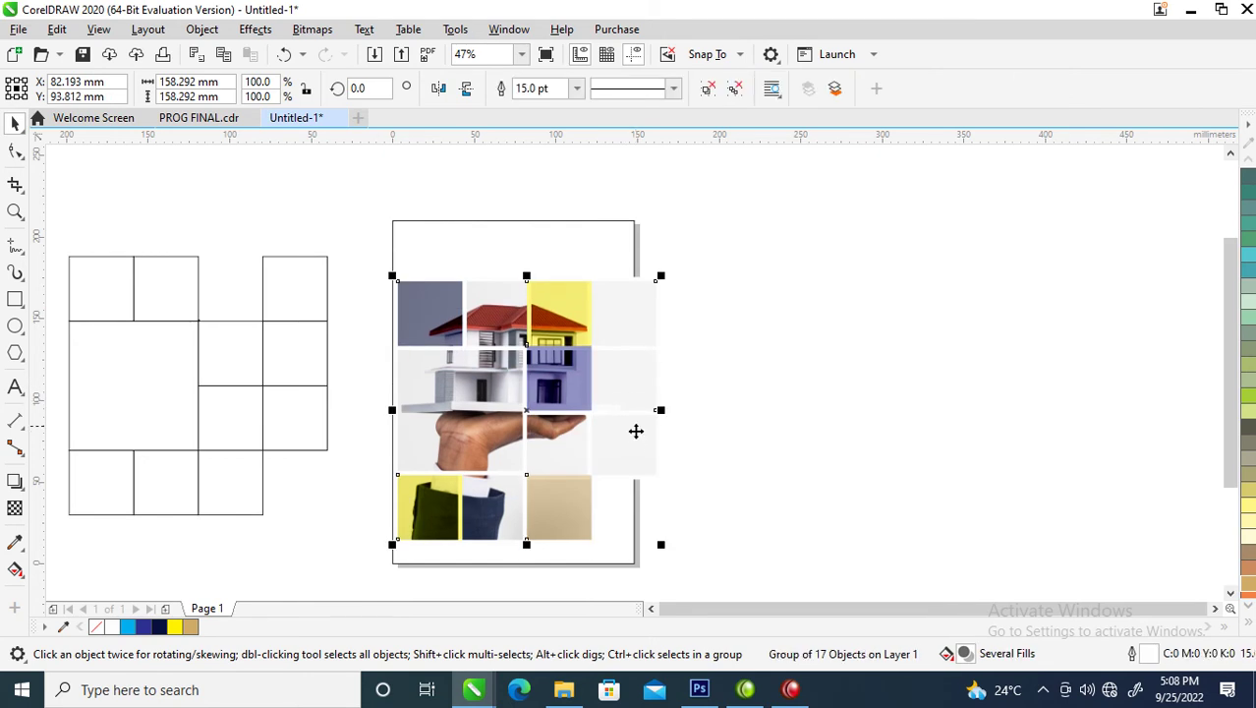
# Step: Rotate the grouped picture grid about 15.5 degrees counterclockwise, shift it toward the page bottom, and enlarge it to about 128.5%
pyautogui.moveTo(626, 316); pyautogui.dragTo(629, 186)
pyautogui.click(621, 325)
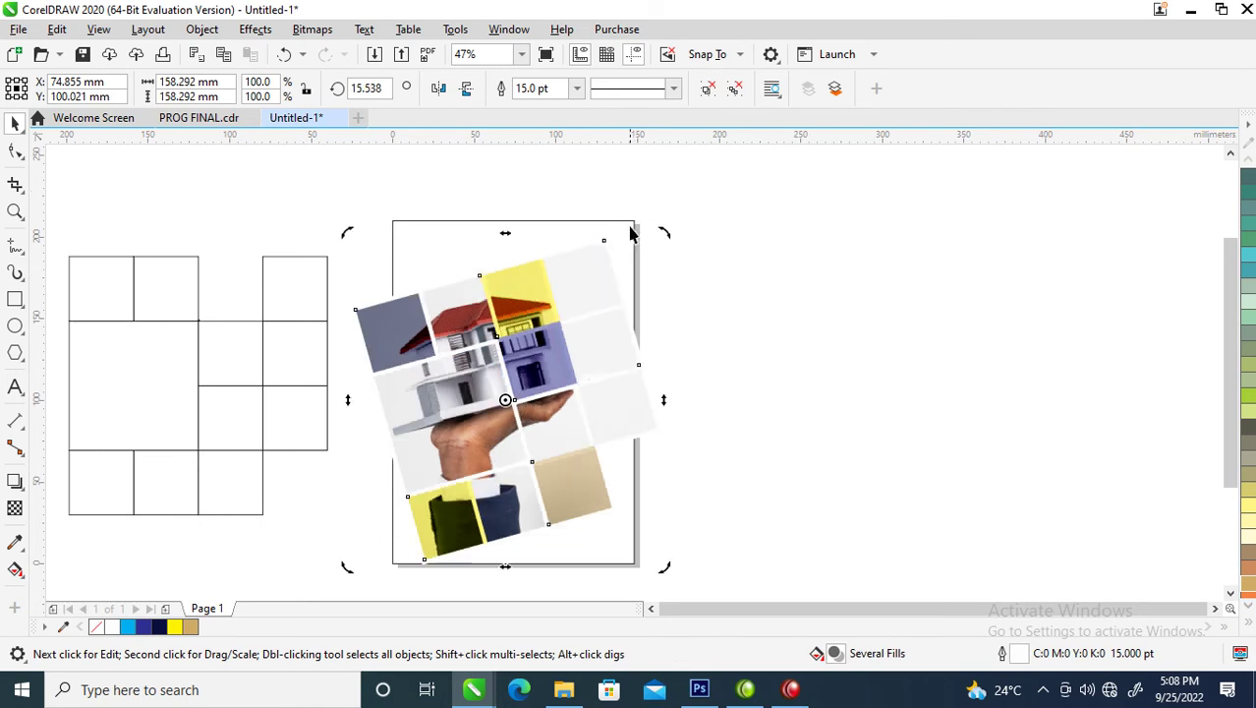
pyautogui.moveTo(569, 320); pyautogui.dragTo(583, 397)
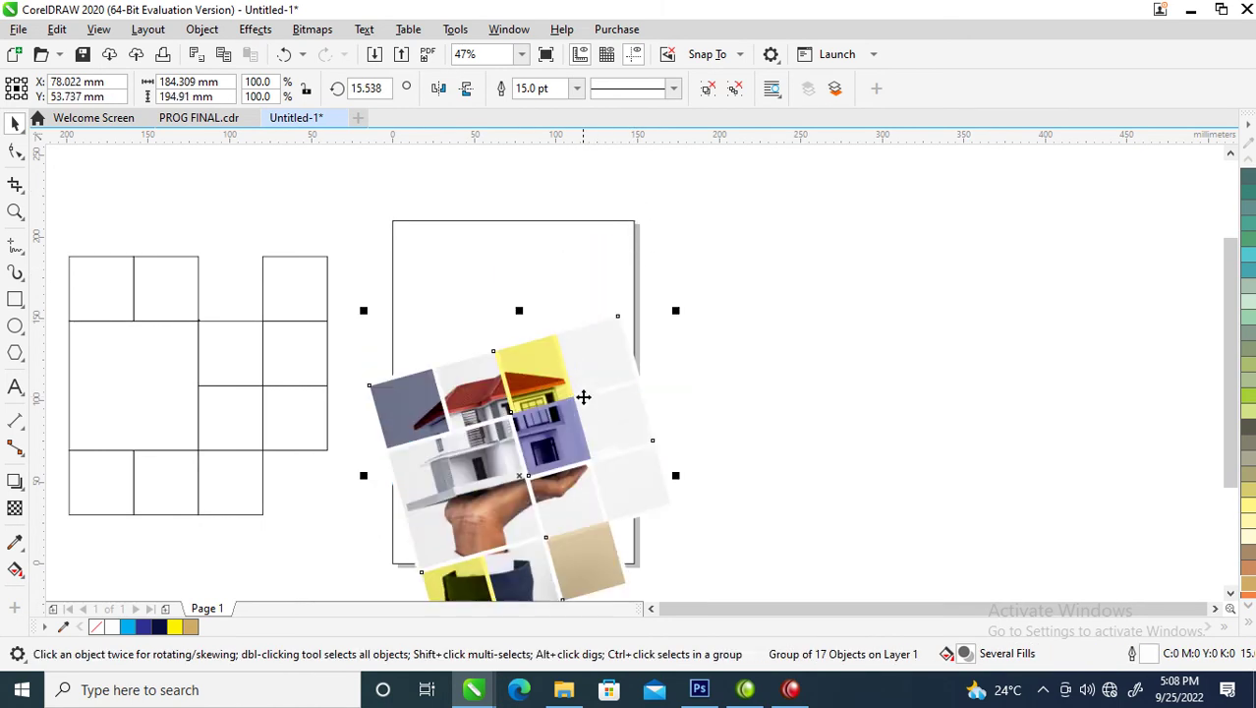
pyautogui.moveTo(676, 311); pyautogui.dragTo(727, 261)
pyautogui.click(637, 471)
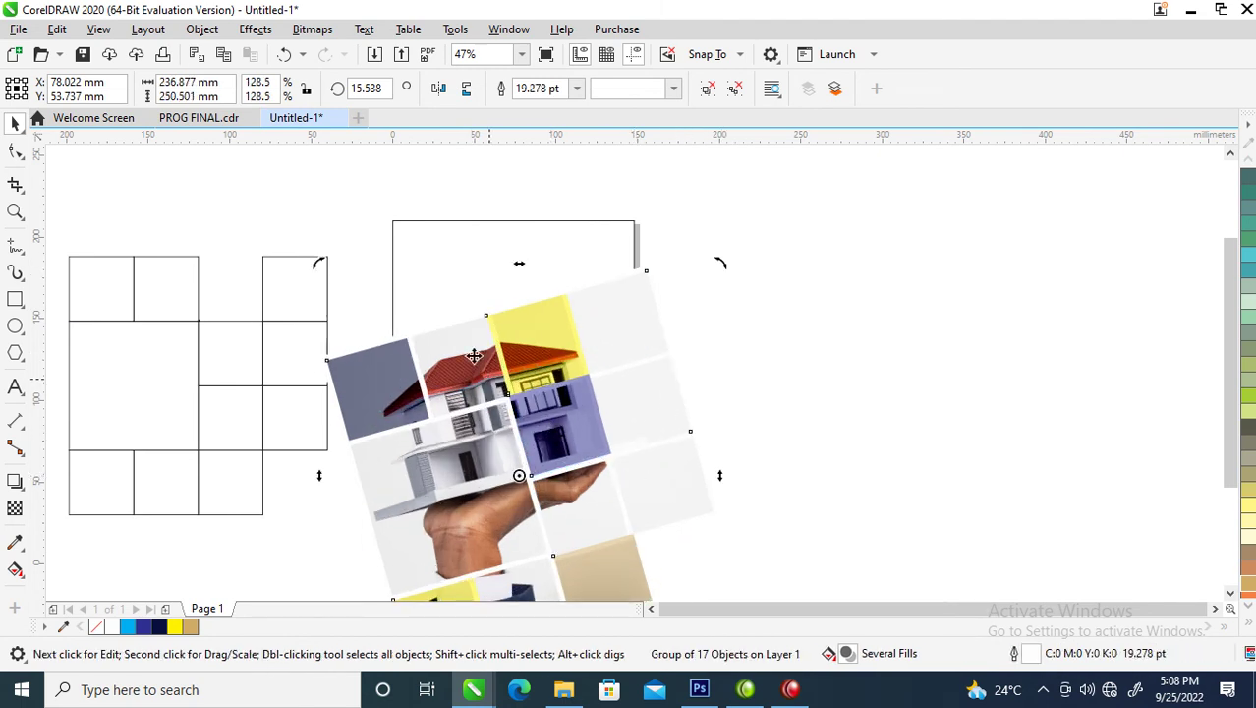
# Step: Convert the picture group to a 300 dpi CMYK bitmap with transparent background and PowerClip it inside the page-sized rectangle
pyautogui.click(201, 29)
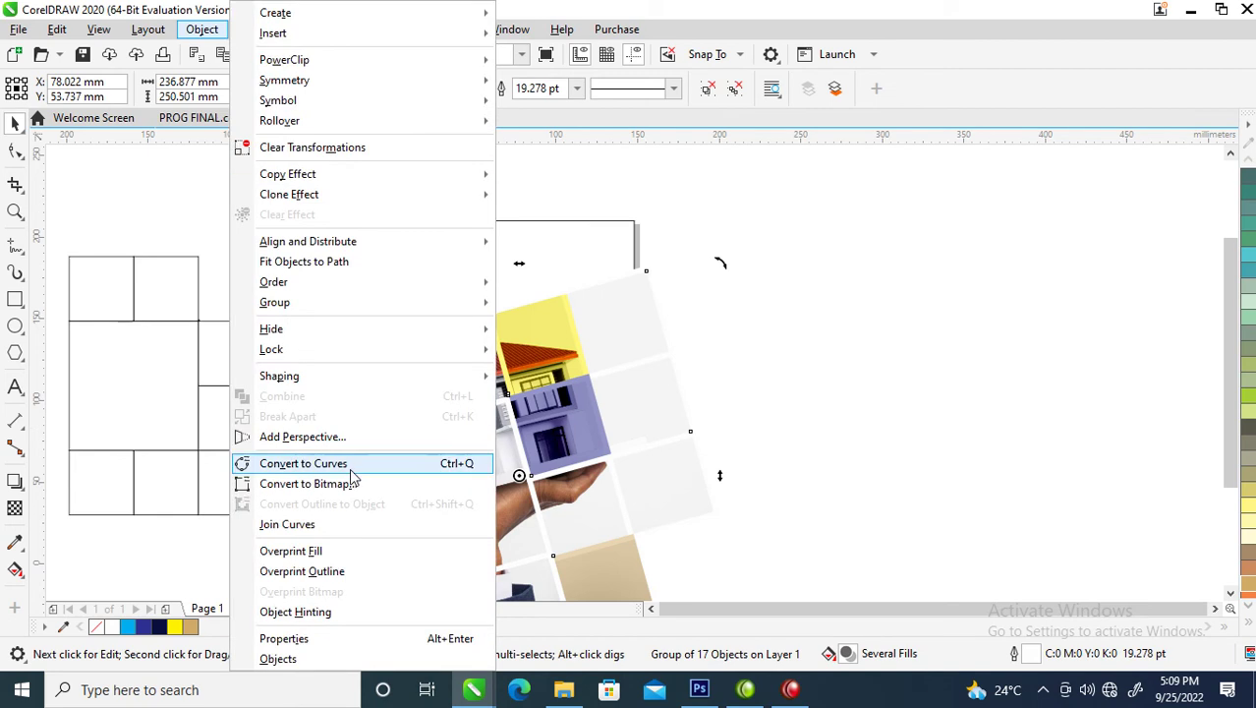
pyautogui.press('Escape')
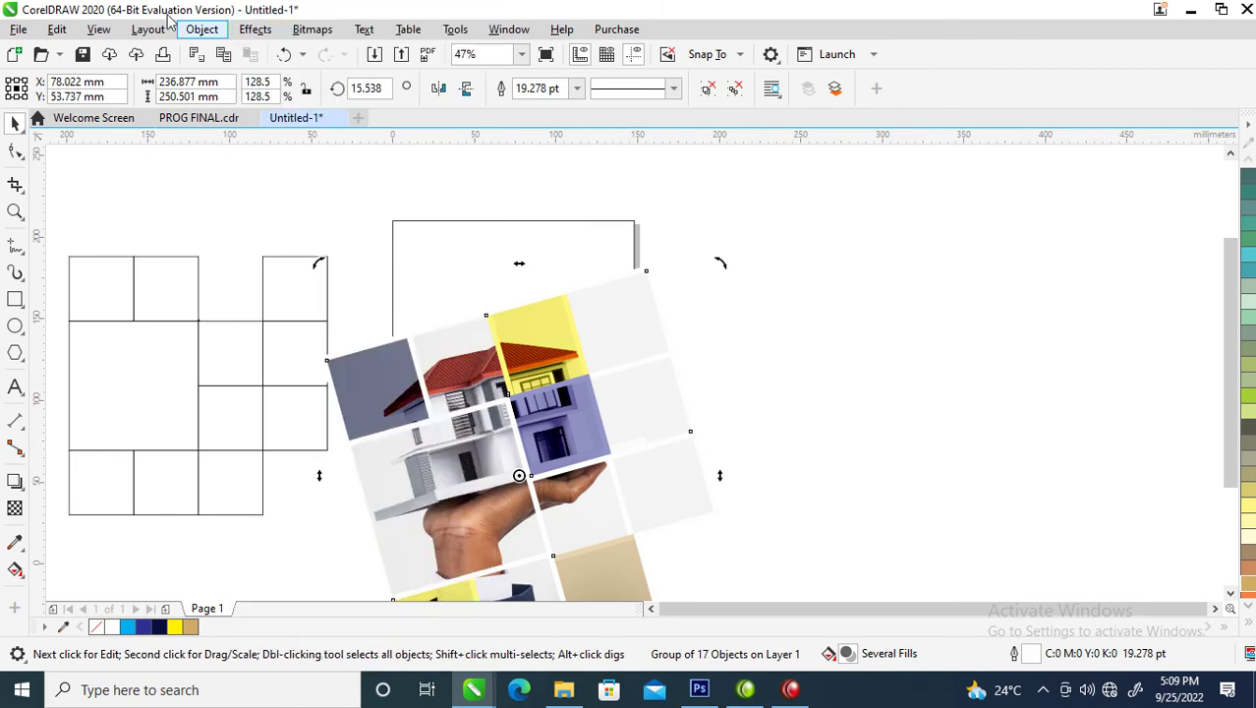
pyautogui.click(255, 29)
pyautogui.moveTo(312, 29)
pyautogui.click(325, 51)
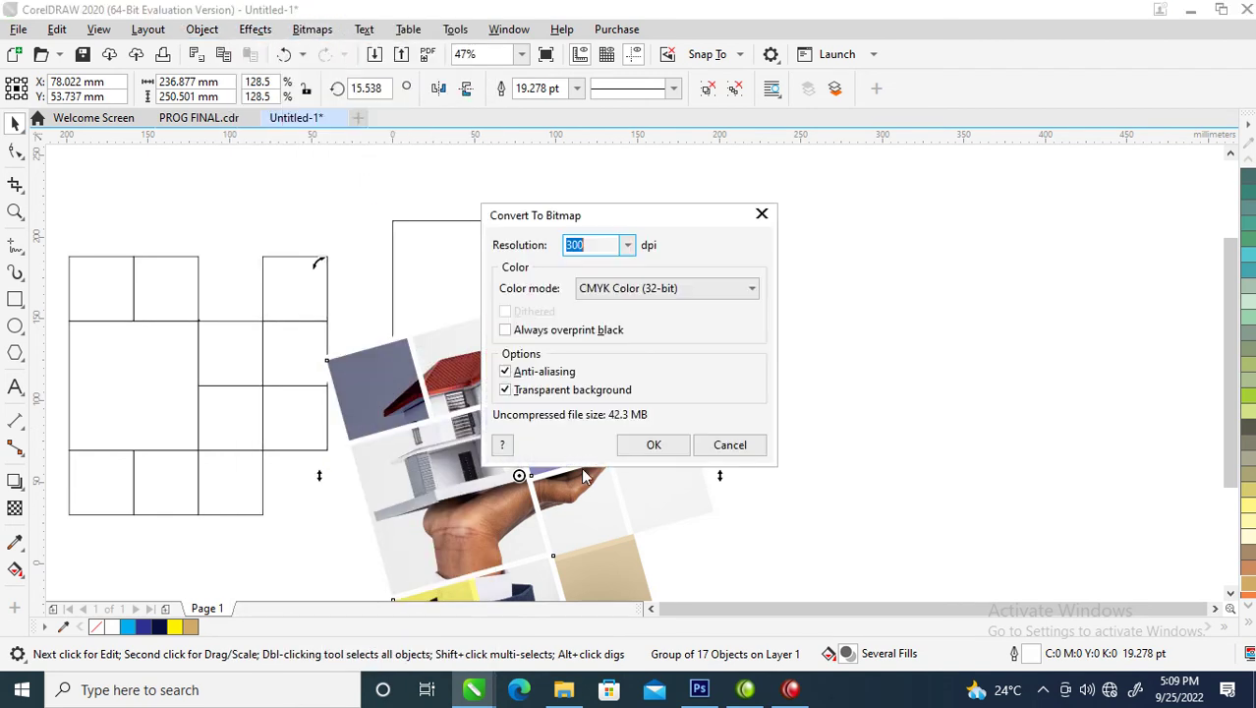
pyautogui.click(651, 444)
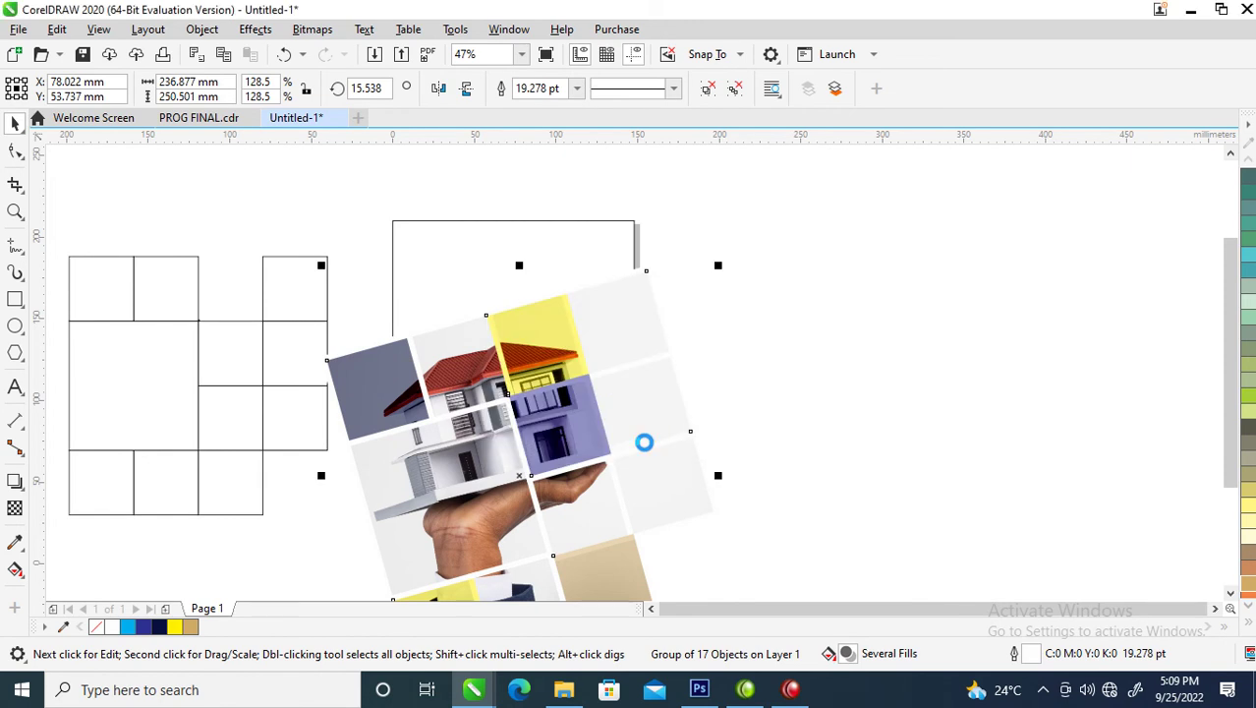
pyautogui.moveTo(644, 440); pyautogui.dragTo(576, 442)
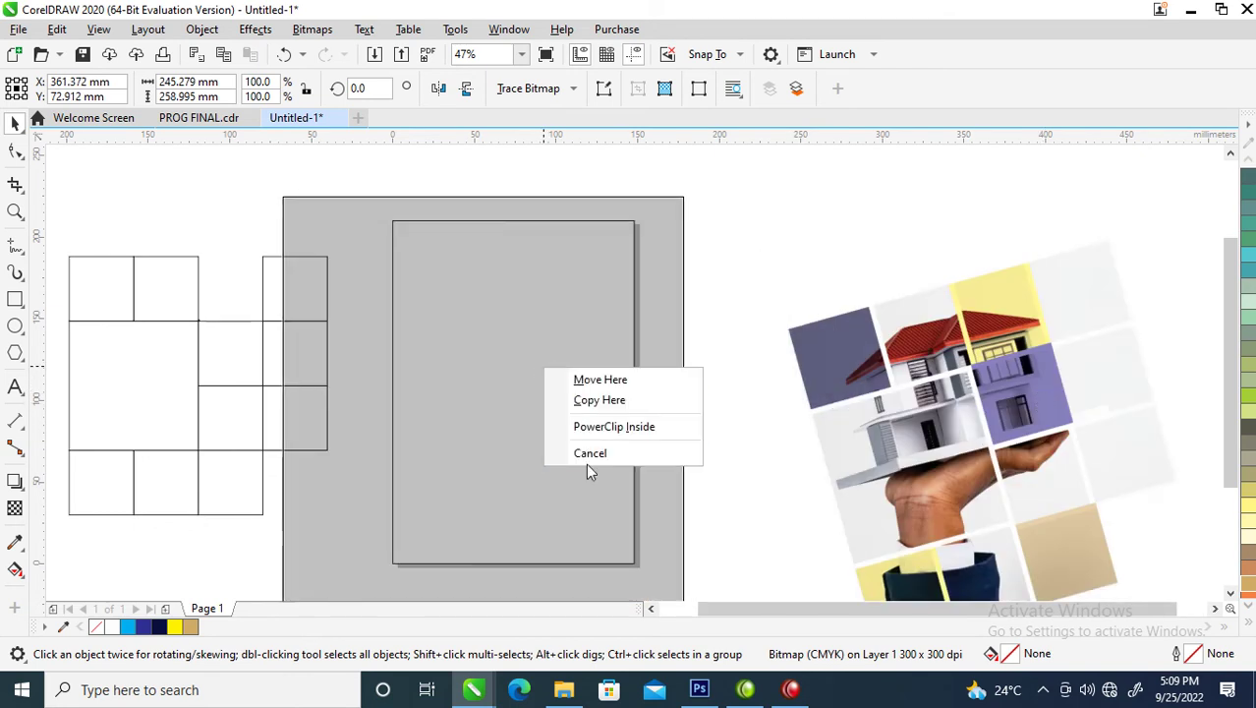
pyautogui.click(619, 430)
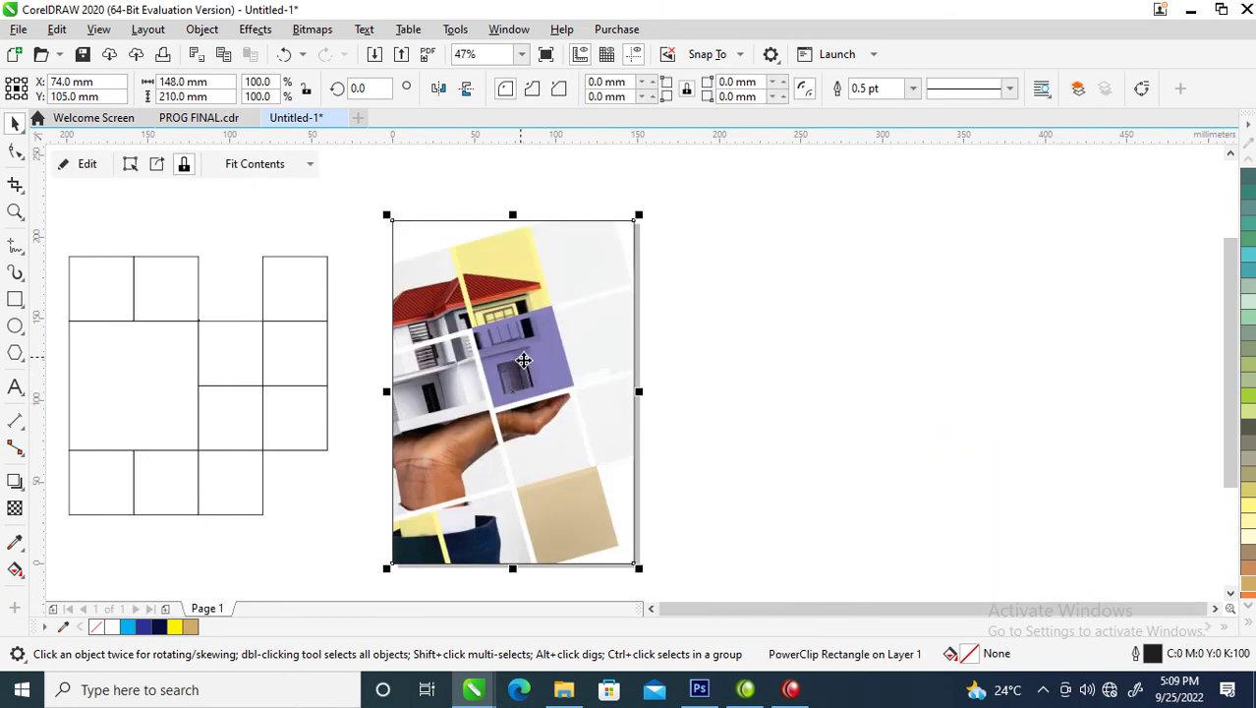
# Step: Shift the clipped picture grid lower inside the page frame and delete the leftover outline squares beside the page
pyautogui.keyDown('ctrl'); pyautogui.click(535, 366); pyautogui.keyUp('ctrl')
pyautogui.moveTo(535, 366); pyautogui.dragTo(548, 374)
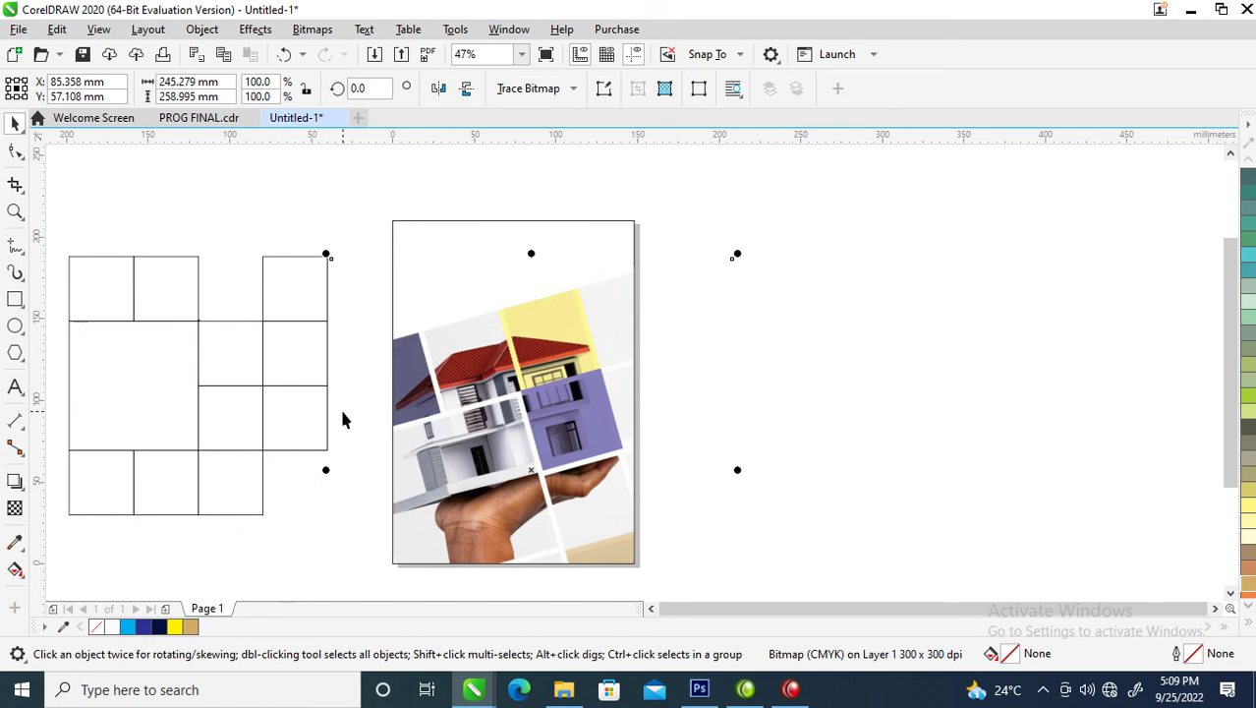
pyautogui.moveTo(343, 189); pyautogui.dragTo(123, 497)
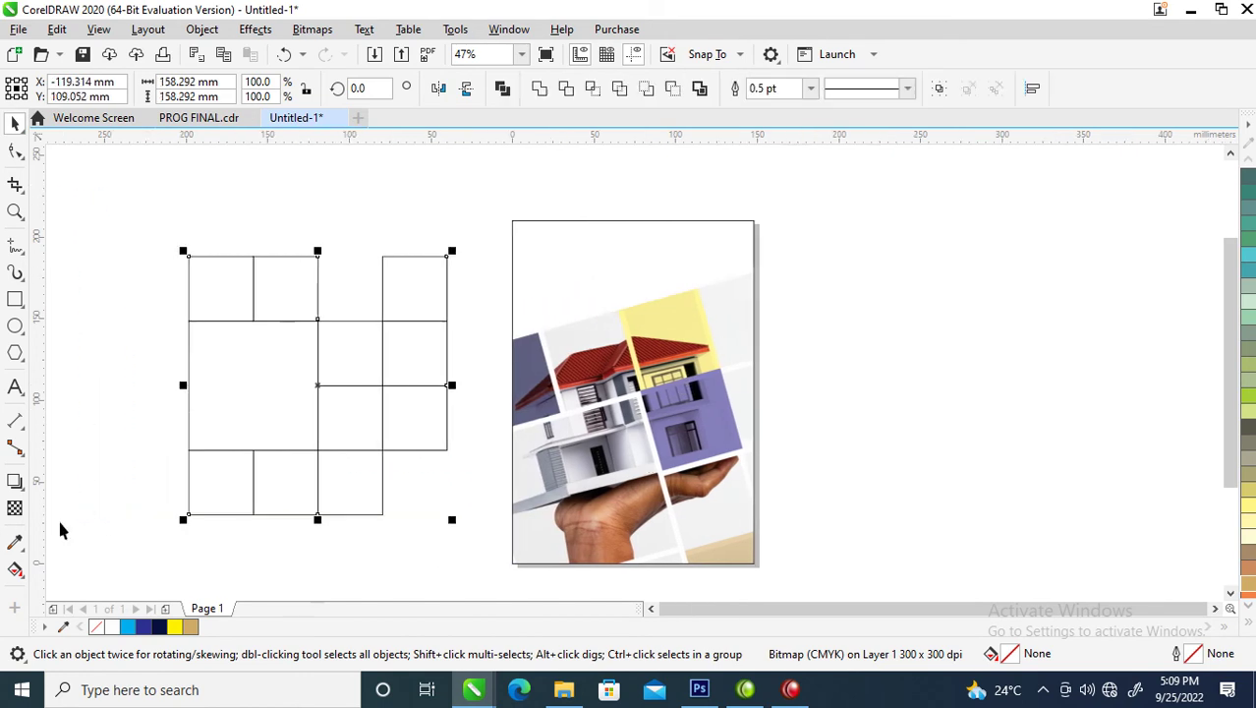
pyautogui.press('Delete')
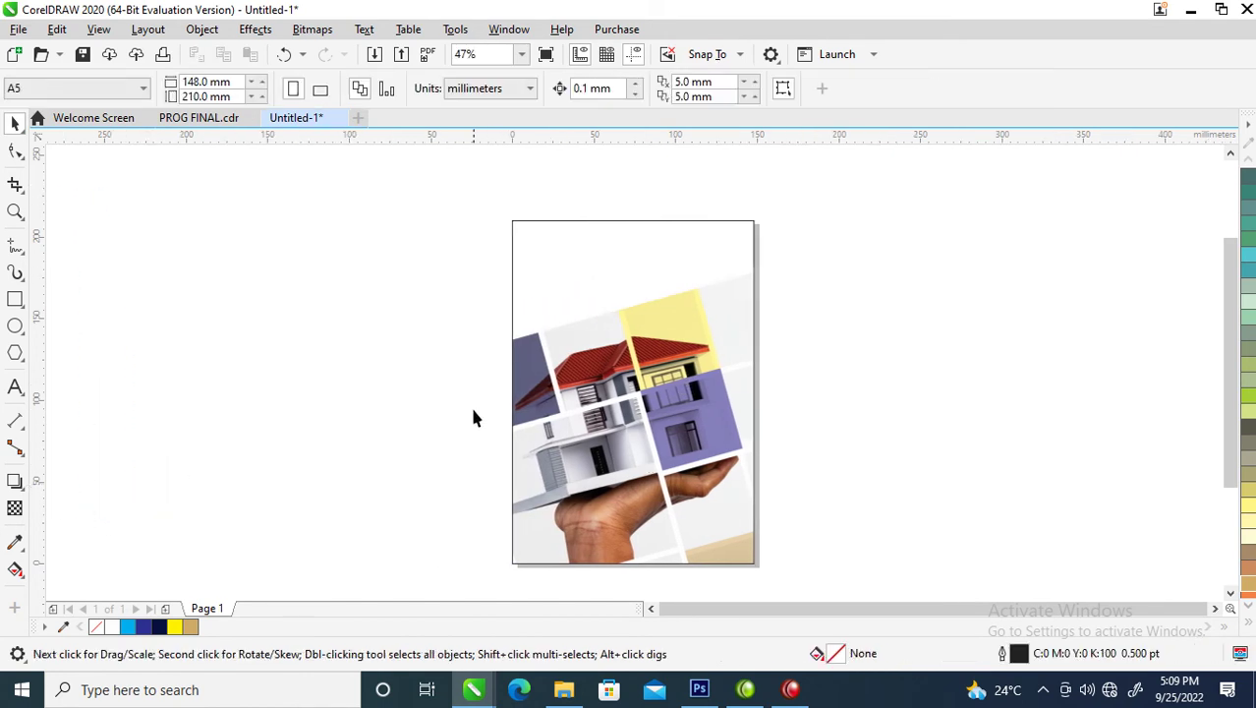
# Step: Fill the page-sized PowerClip frame with blue (C100 M100 Y0 K0)
pyautogui.click(613, 259)
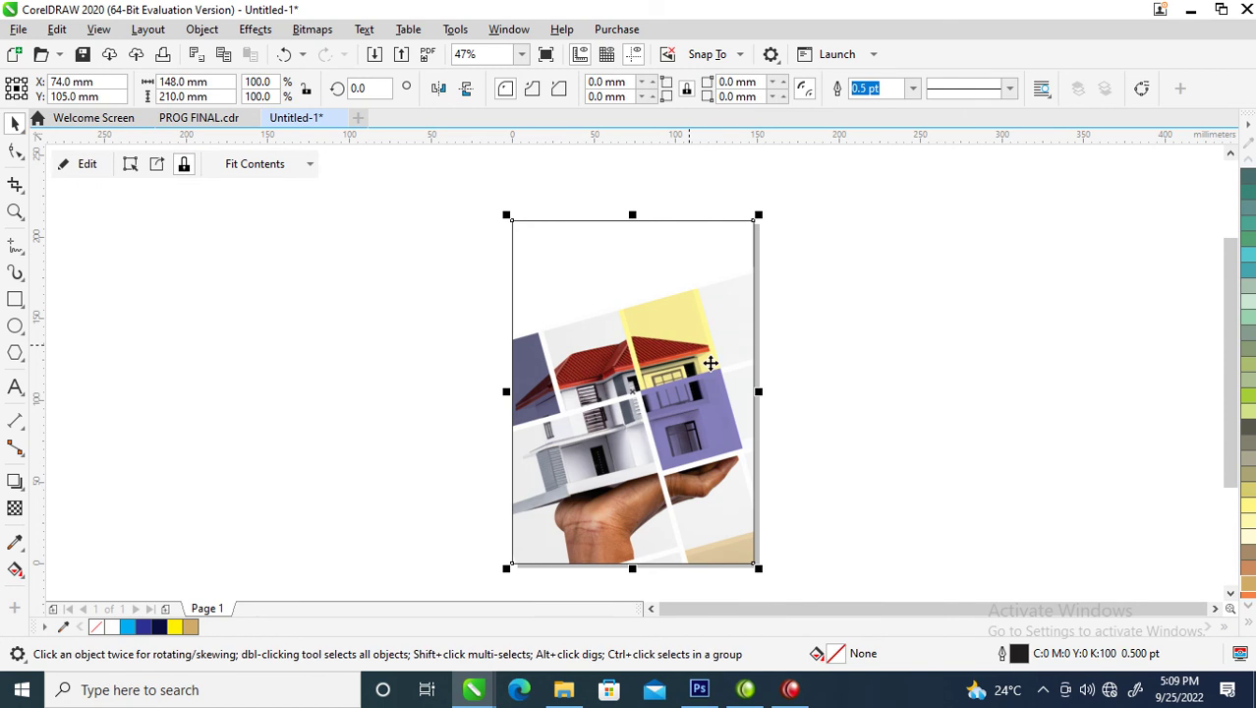
pyautogui.click(1249, 627)
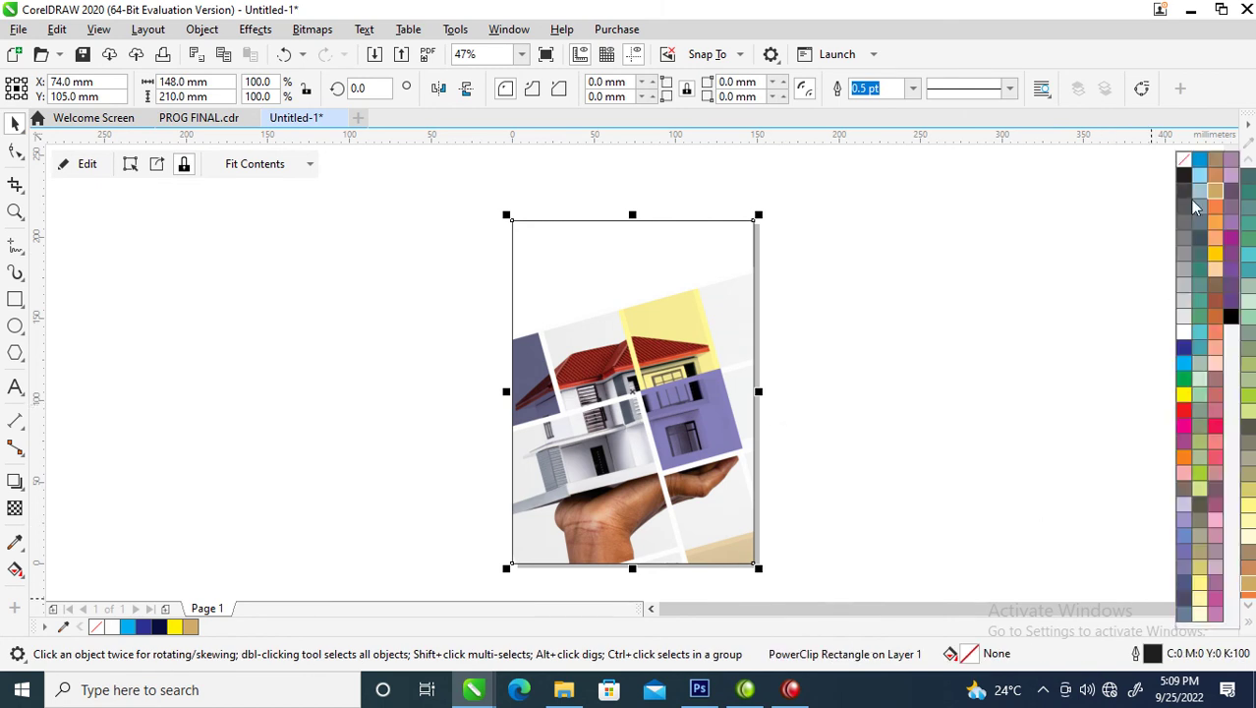
pyautogui.click(1185, 349)
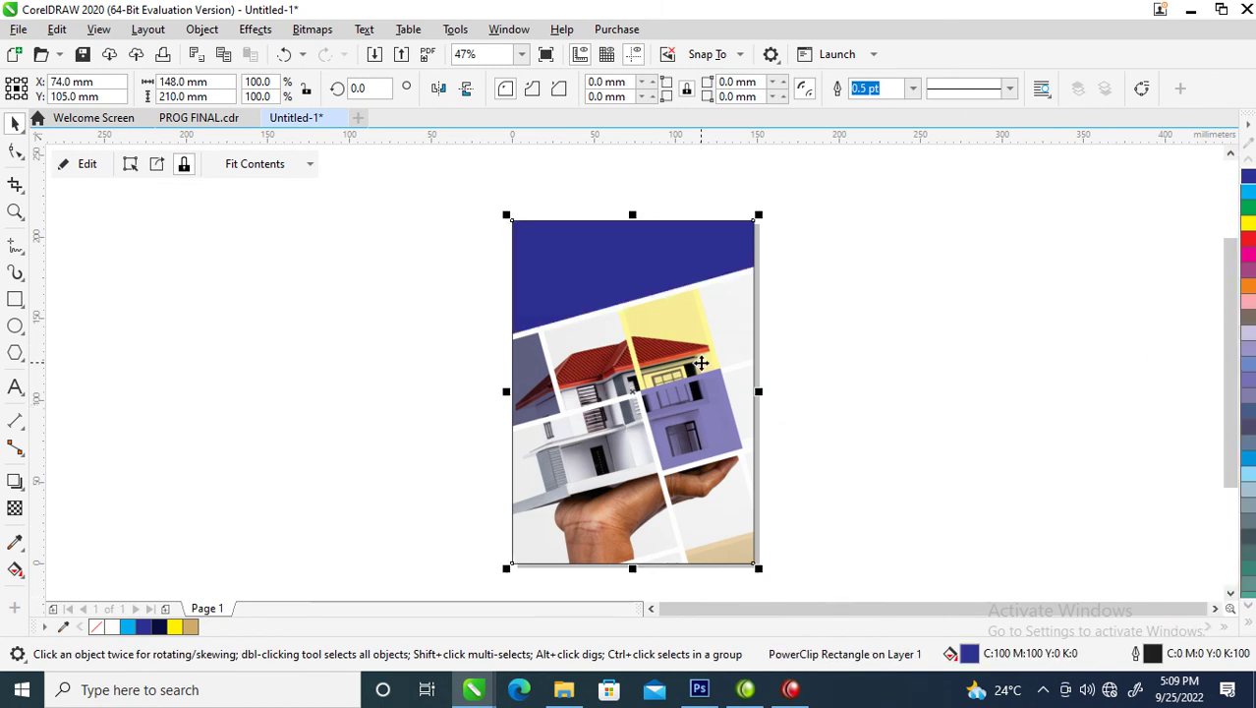
# Step: Scale the clipped picture grid to about 72.3% and position it in the lower right part of the page frame
pyautogui.keyDown('ctrl'); pyautogui.click(696, 339); pyautogui.keyUp('ctrl')
pyautogui.moveTo(702, 347); pyautogui.dragTo(732, 365)
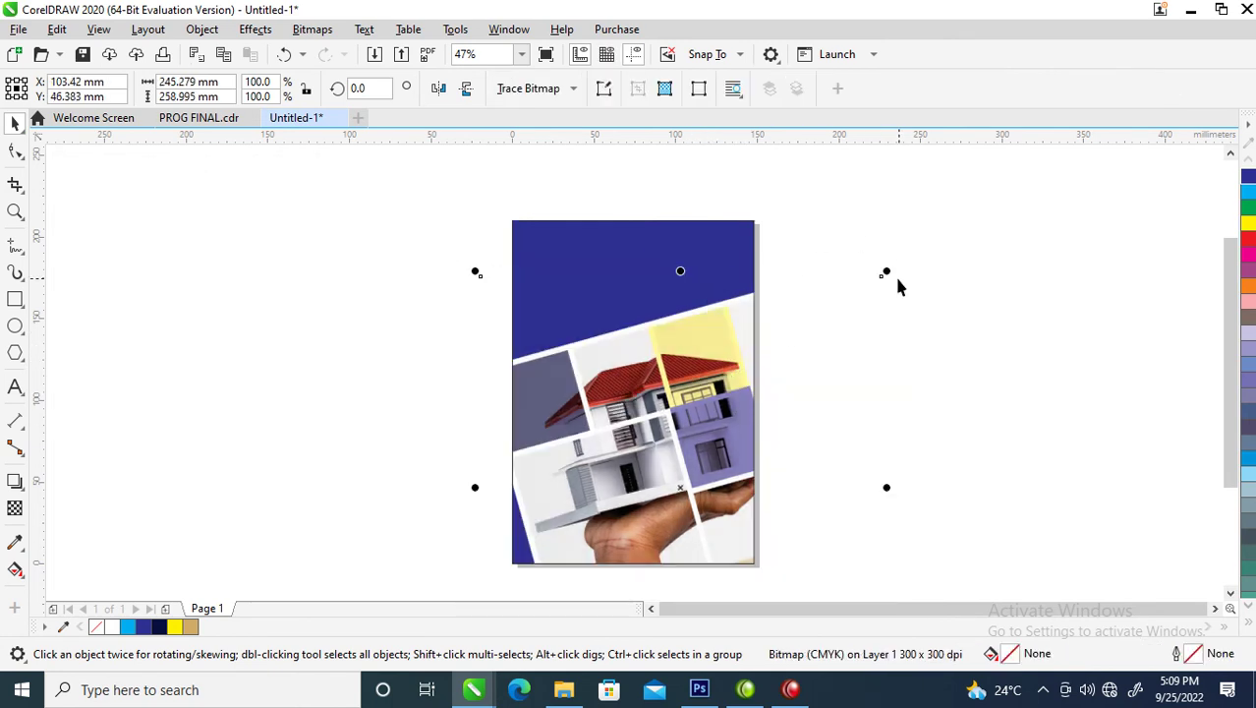
pyautogui.moveTo(888, 273); pyautogui.dragTo(832, 332)
pyautogui.moveTo(691, 427); pyautogui.dragTo(711, 394)
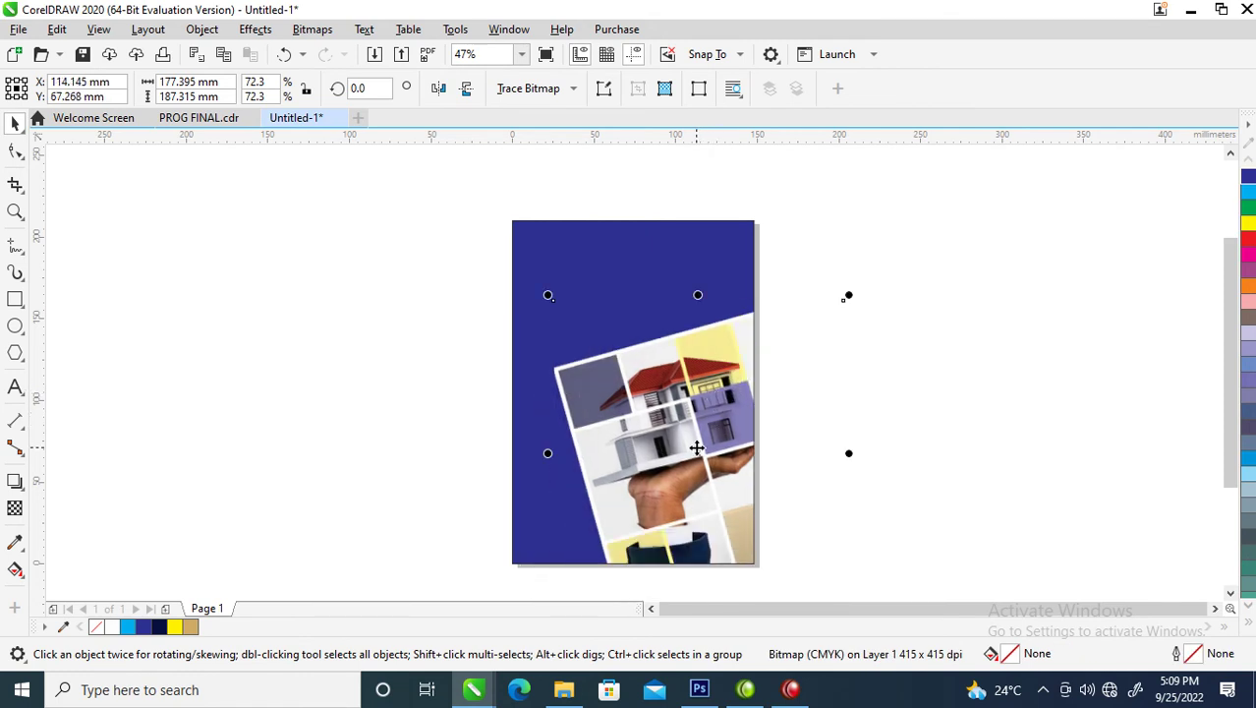
pyautogui.click(793, 280)
# Step: Sample the dark blue of the jacket sleeve in the picture and fill the page frame with it (C90 M76 Y37 K25)
pyautogui.click(720, 455)
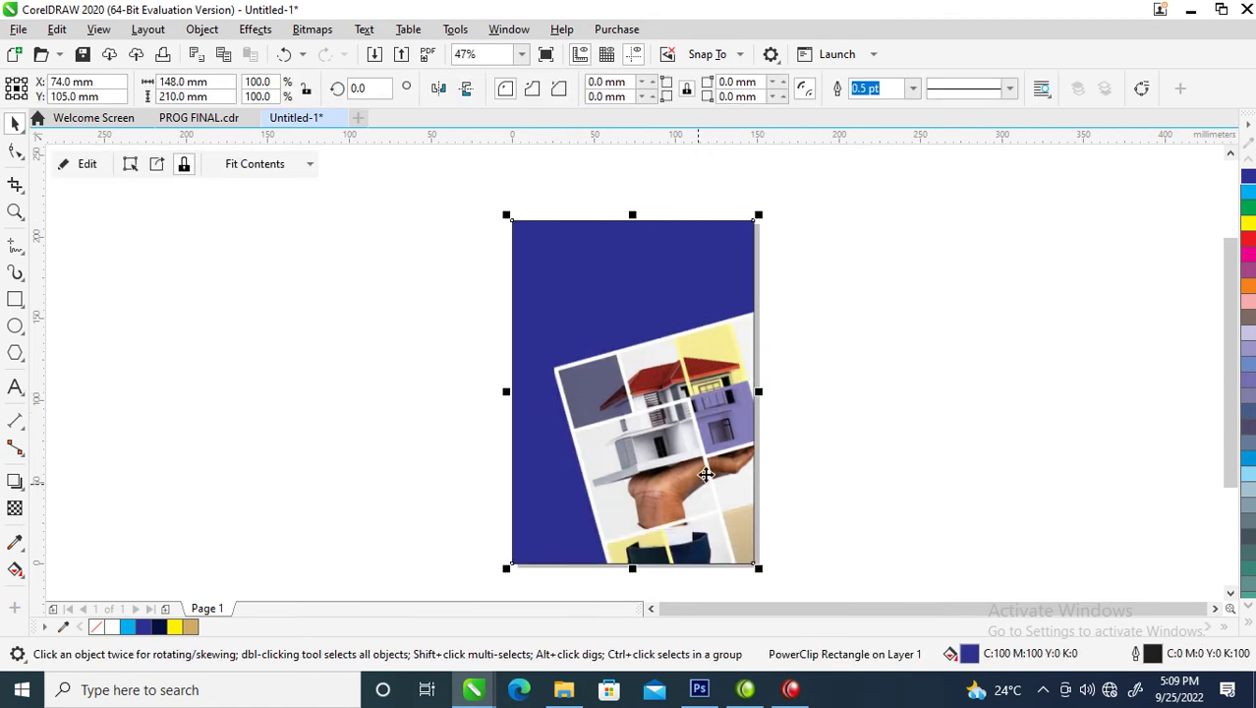
pyautogui.click(14, 542)
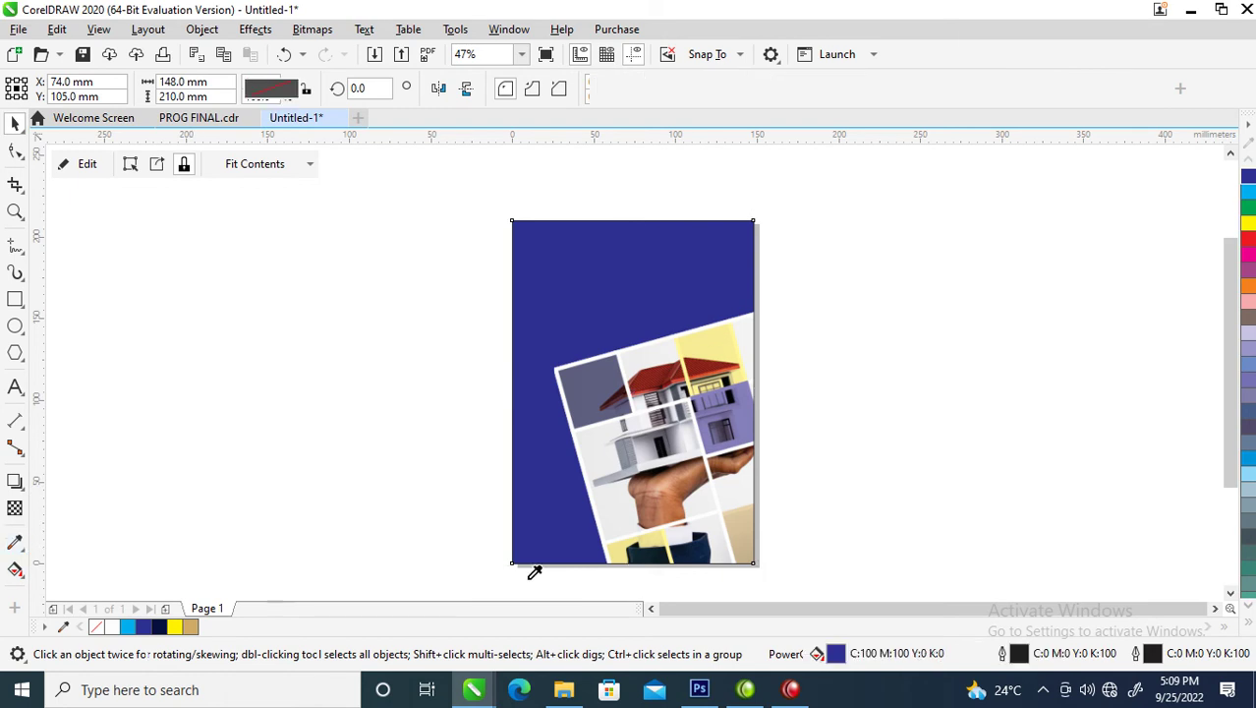
pyautogui.click(706, 543)
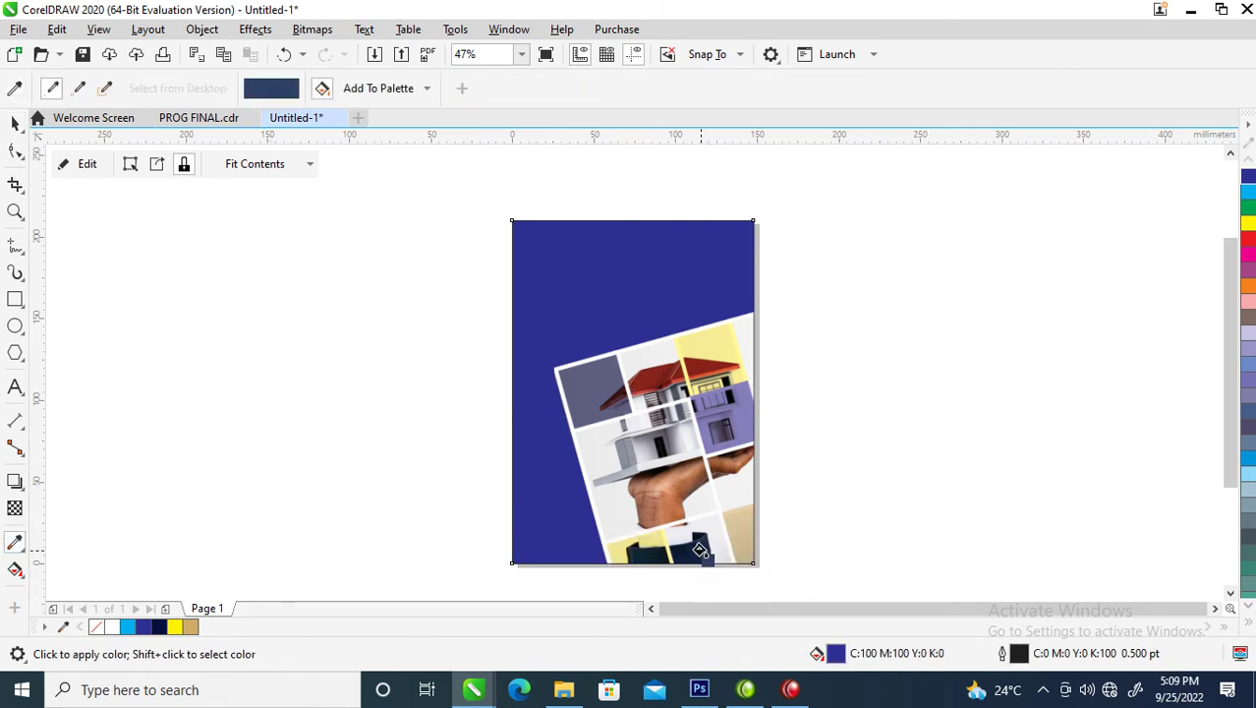
pyautogui.click(589, 303)
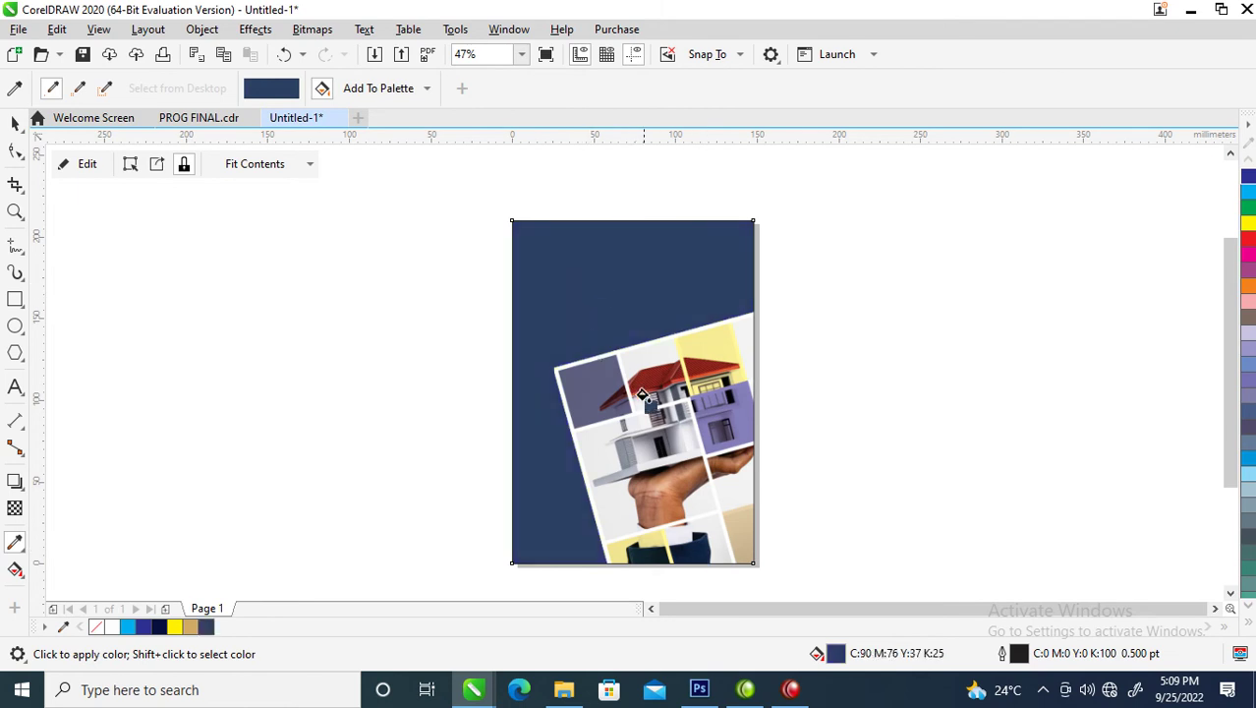
pyautogui.click(14, 123)
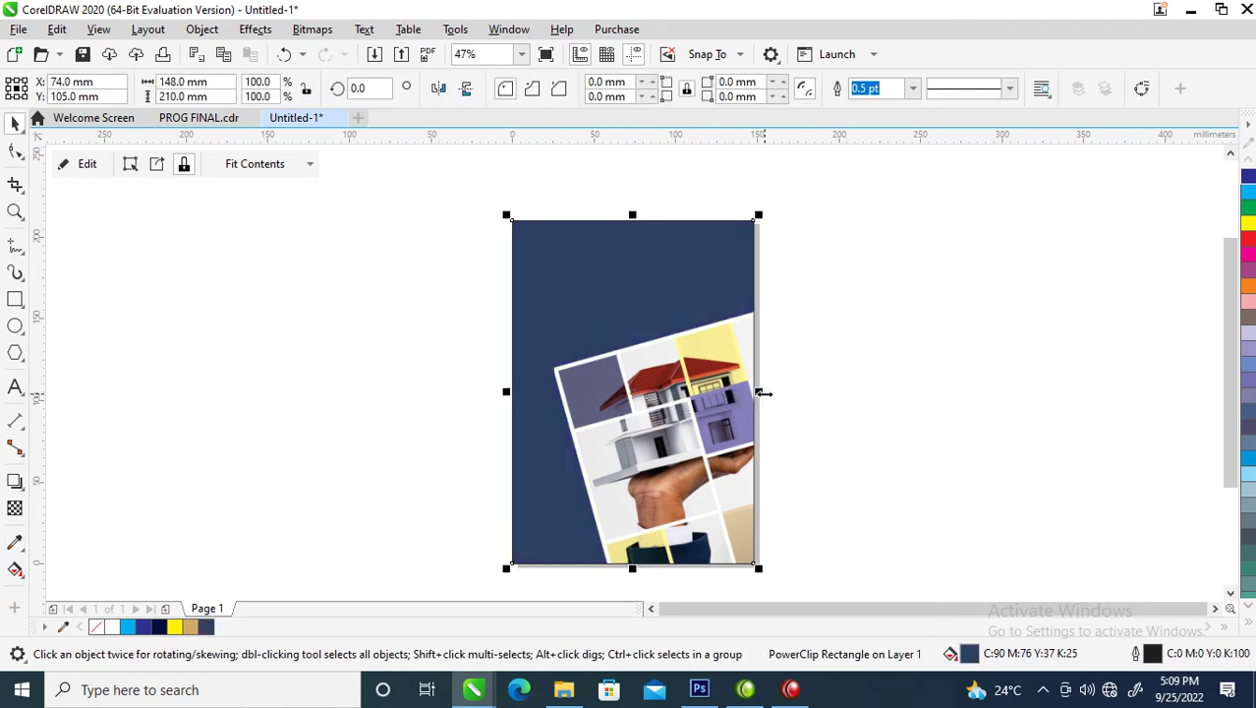
# Step: Create a horizontally mirrored copy of the page frame directly against its left edge
pyautogui.moveTo(764, 393); pyautogui.dragTo(414, 403)
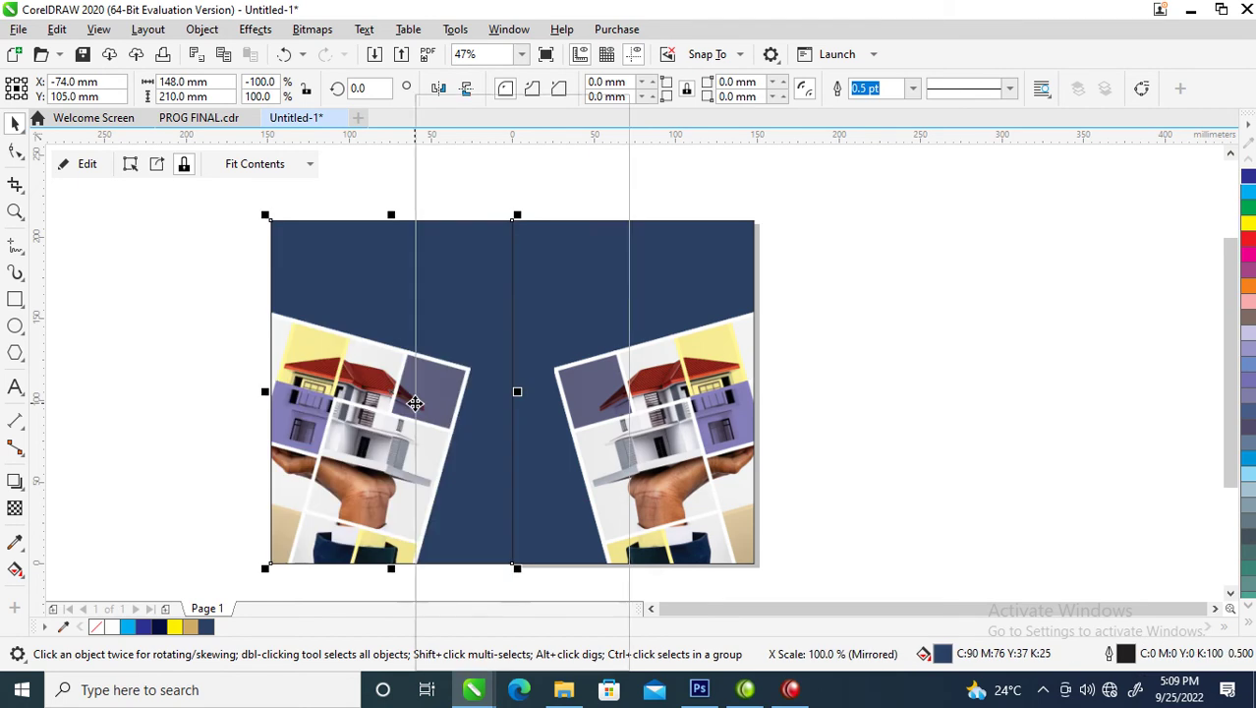
pyautogui.rightClick(415, 403)
pyautogui.click(797, 411)
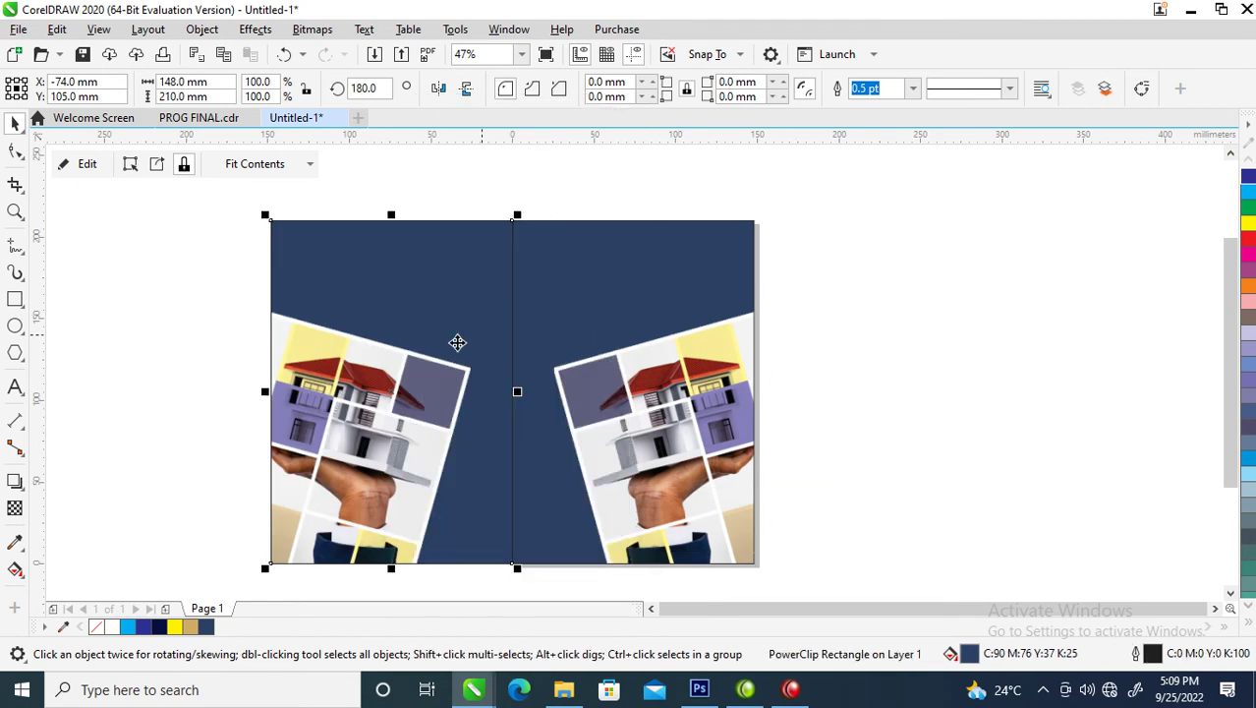
# Step: Extract the picture grid from the mirrored left PowerClip frame
pyautogui.click(385, 306)
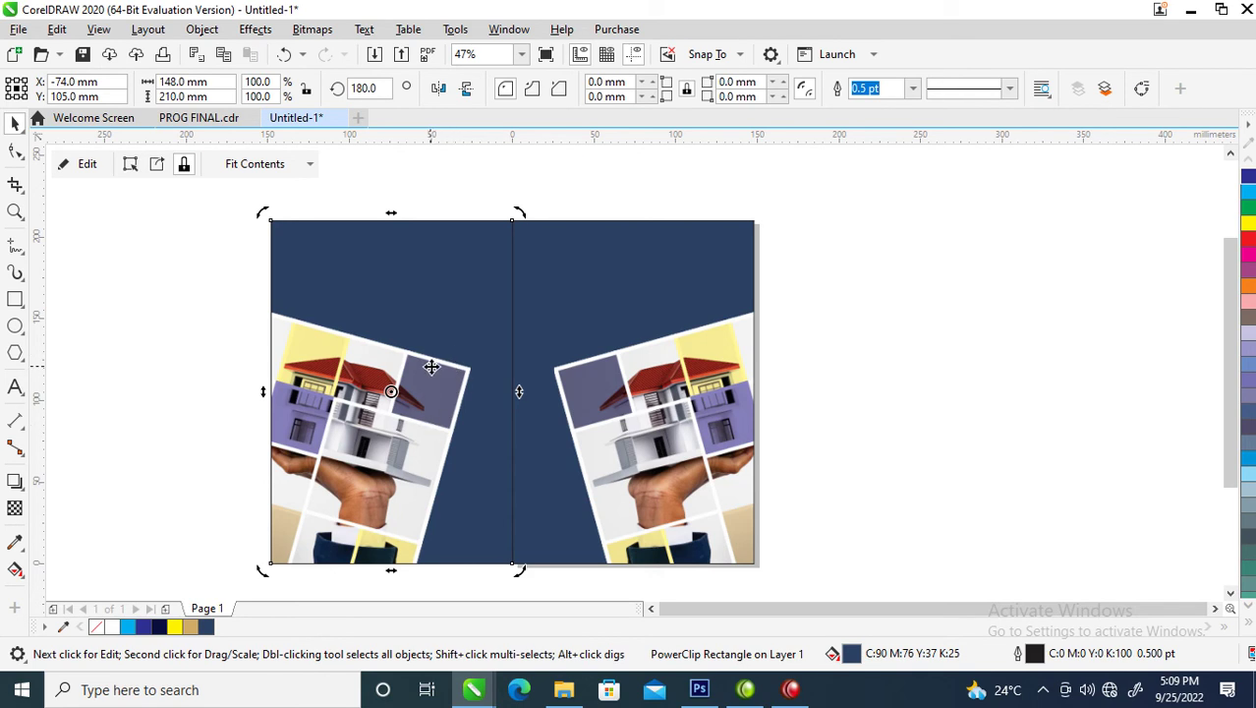
pyautogui.rightClick(412, 281)
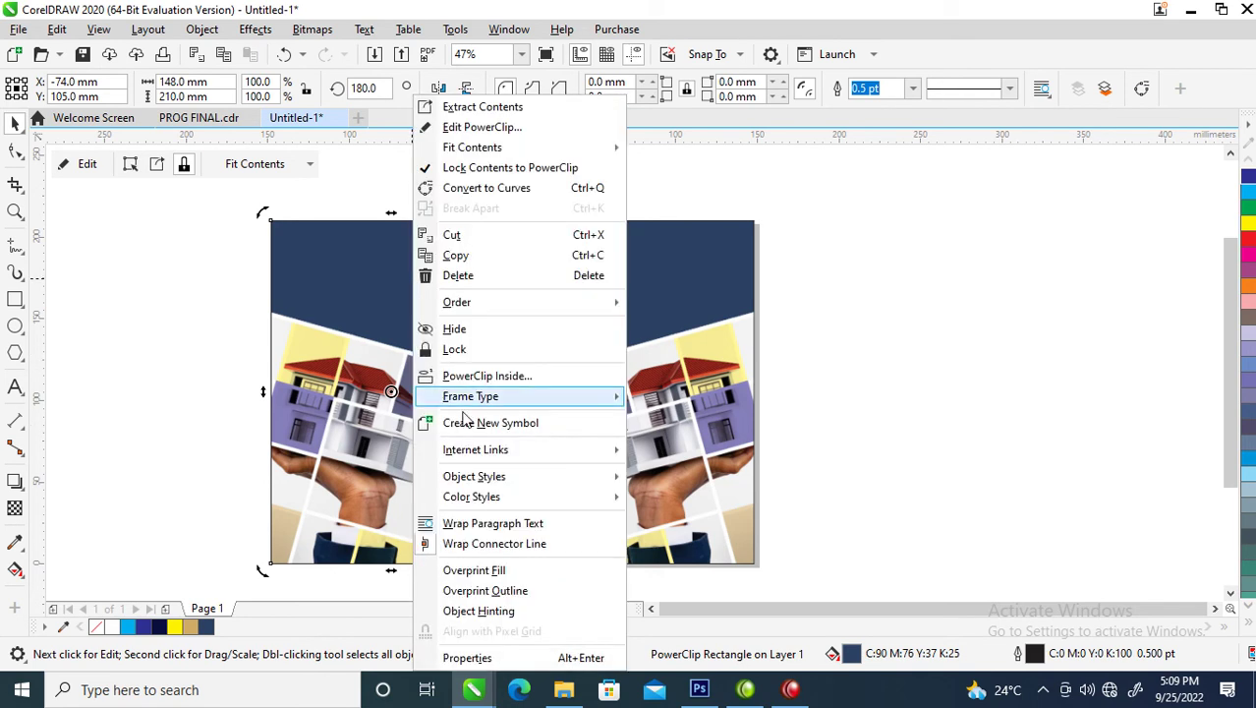
pyautogui.click(484, 108)
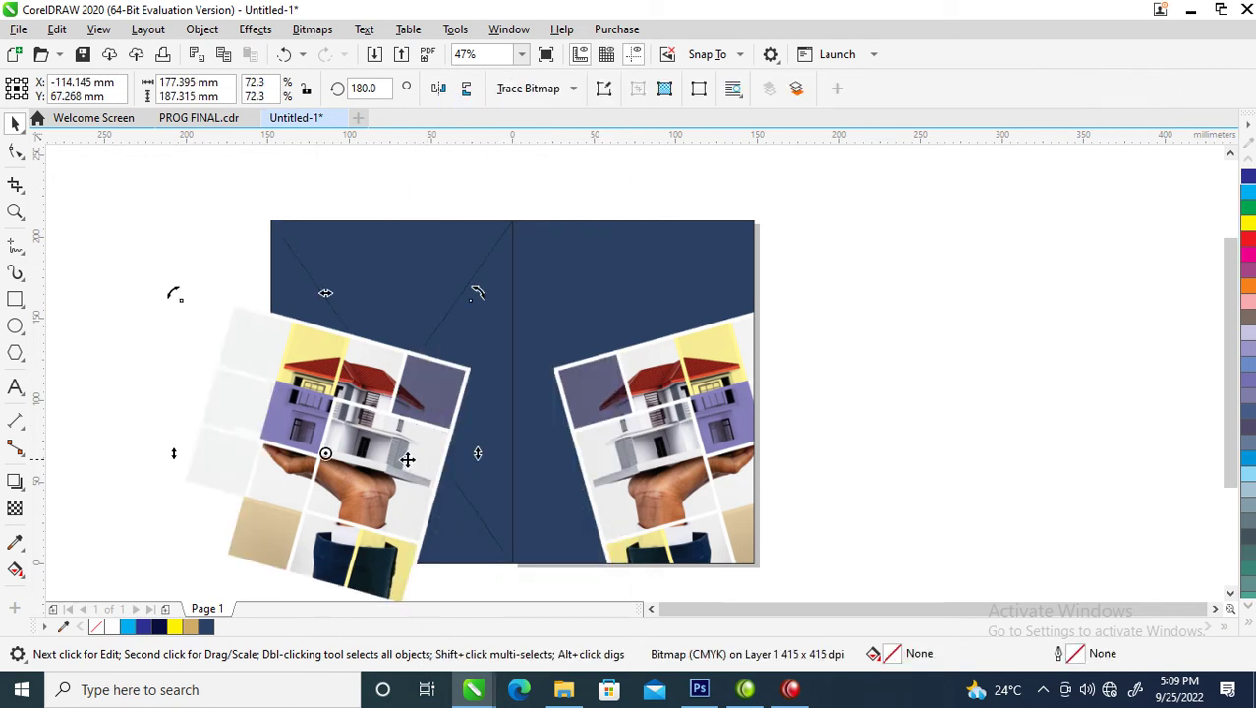
# Step: Give the extracted picture a uniform transparency of 50 with the Subtract merge mode and put it back inside the left frame
pyautogui.click(13, 510)
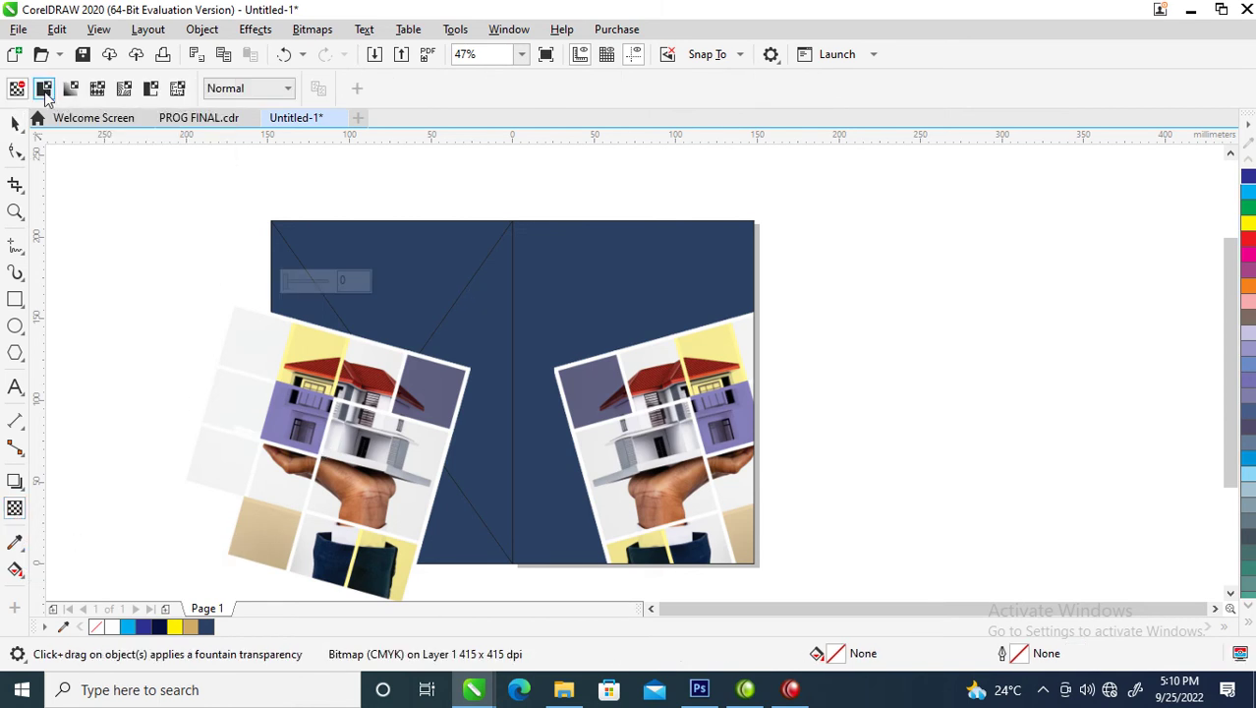
pyautogui.click(44, 90)
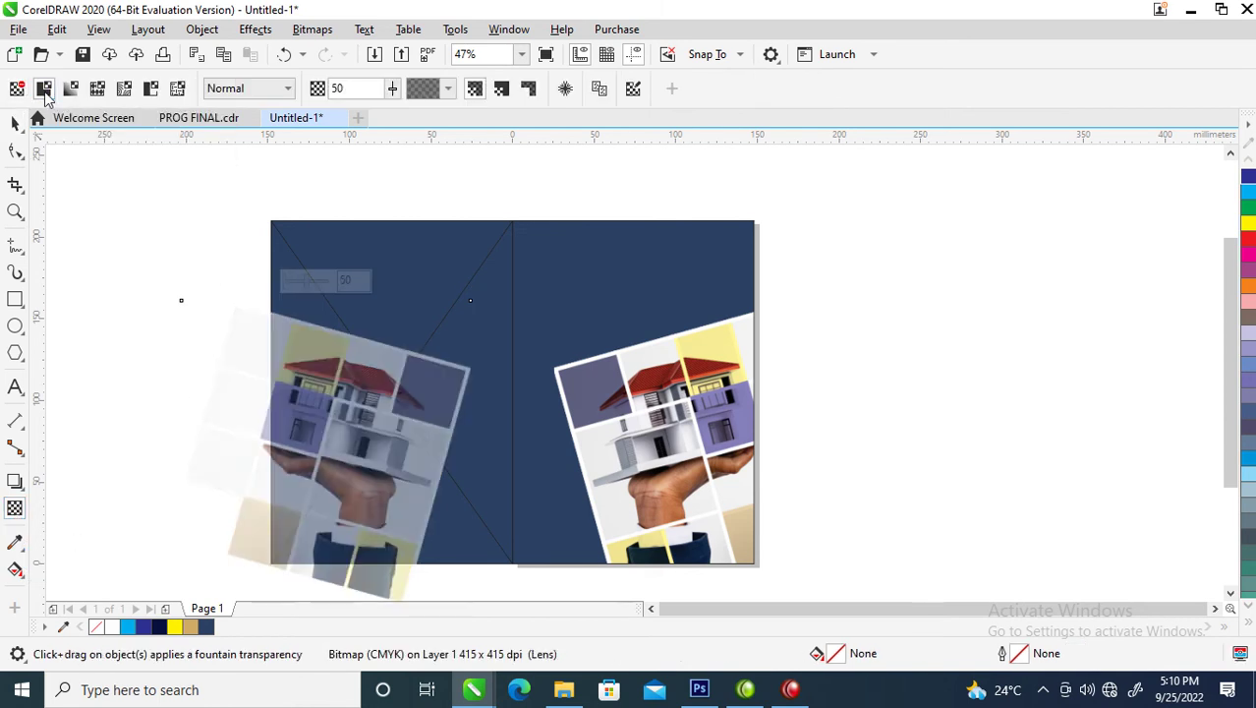
pyautogui.click(287, 88)
pyautogui.click(241, 149)
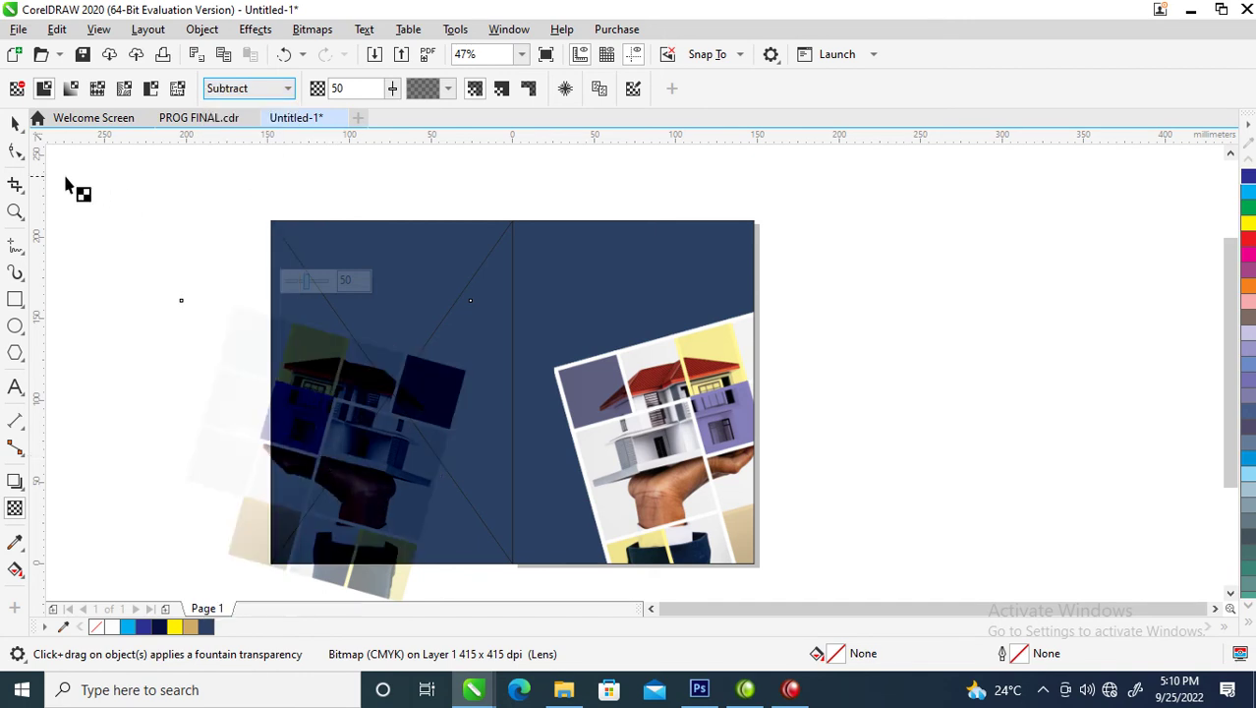
pyautogui.click(14, 123)
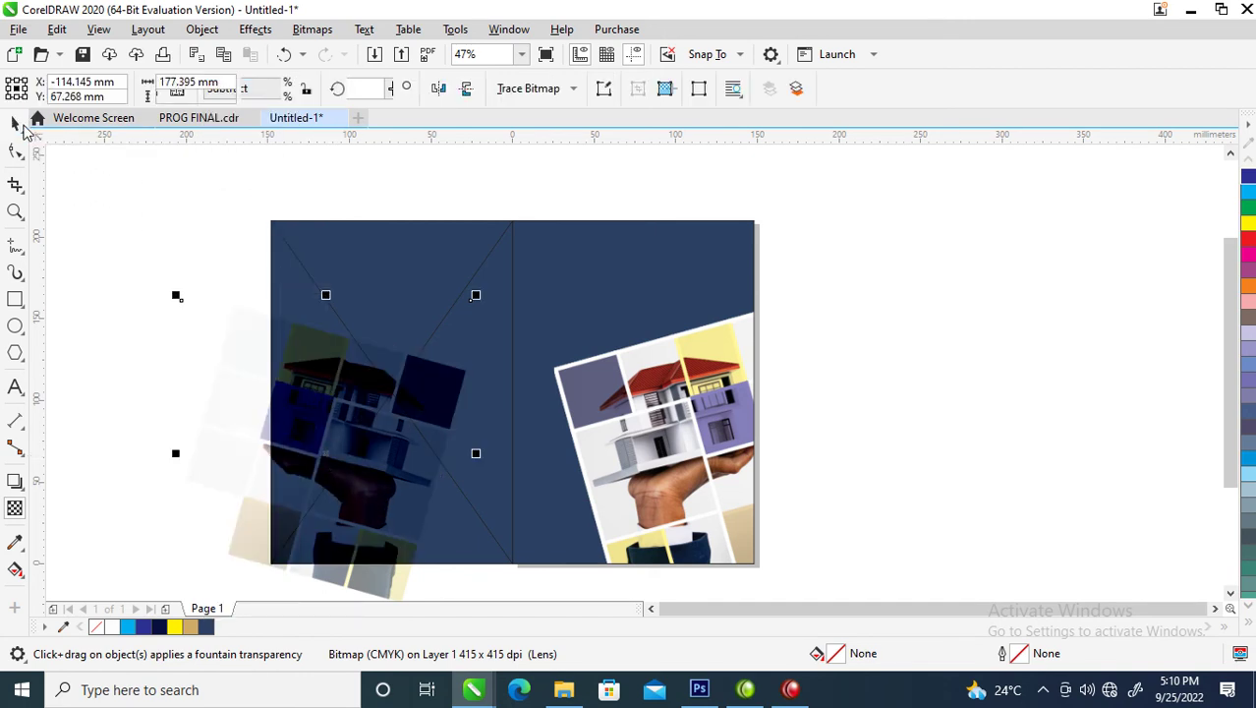
pyautogui.click(402, 453)
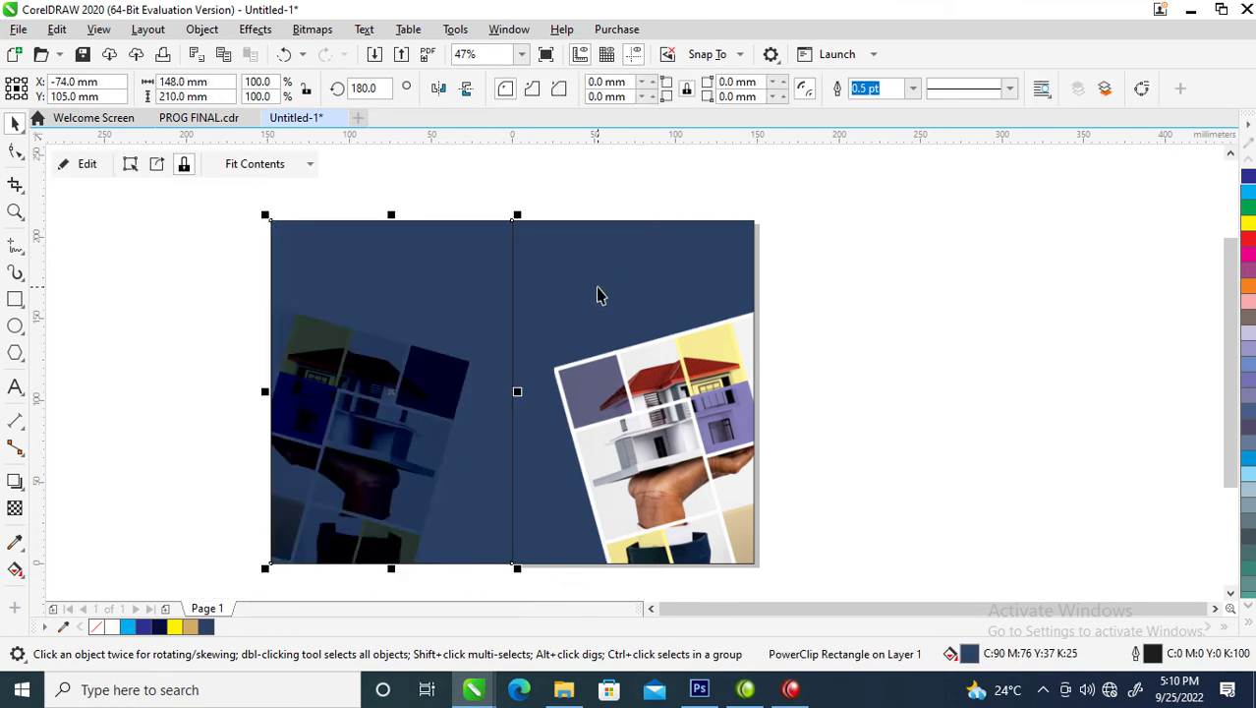
# Step: Add 24 pt Arial artistic text reading "CrownPool" and "Real Estate" on two lines in the upper area of the right page
pyautogui.press('z')
pyautogui.moveTo(476, 201); pyautogui.dragTo(777, 379)
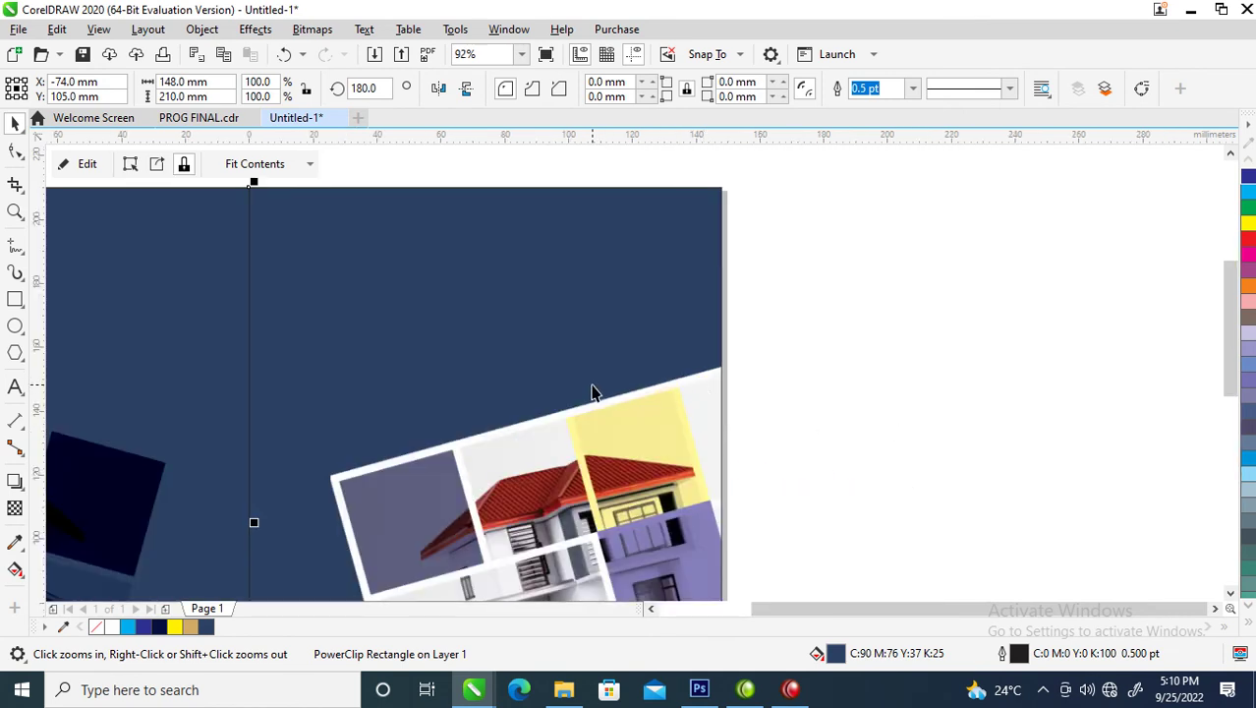
pyautogui.press('F8')
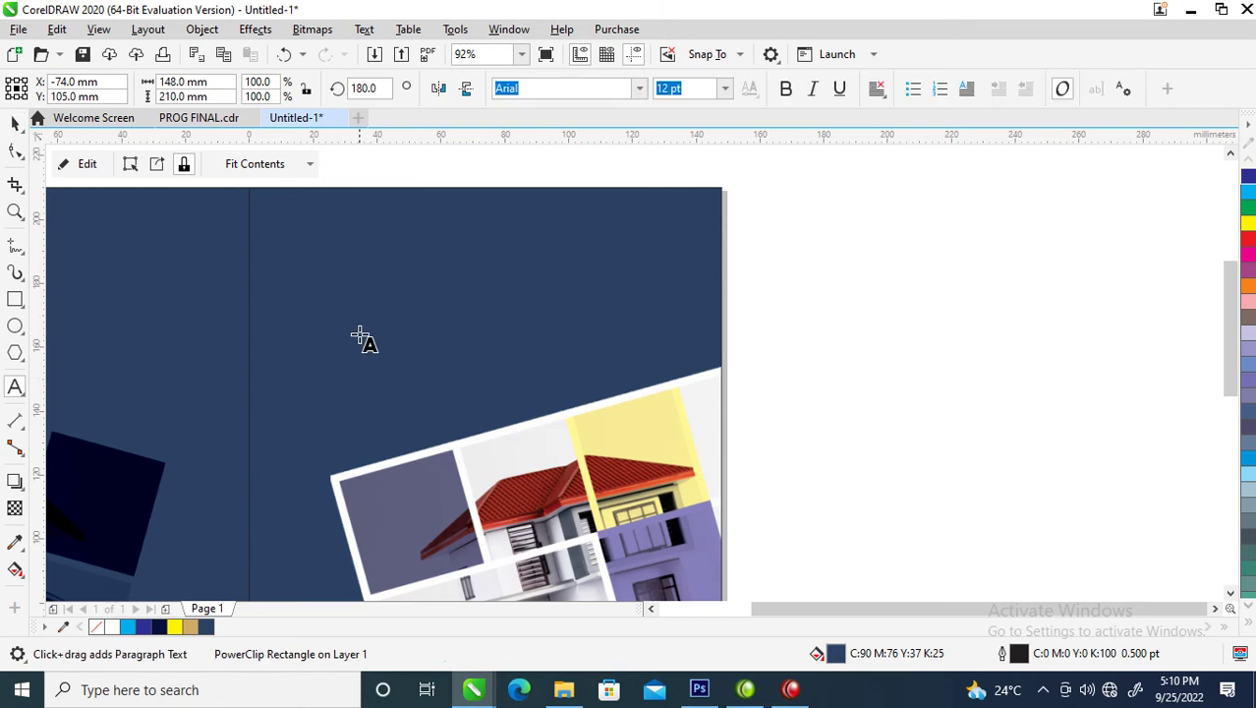
pyautogui.click(345, 255)
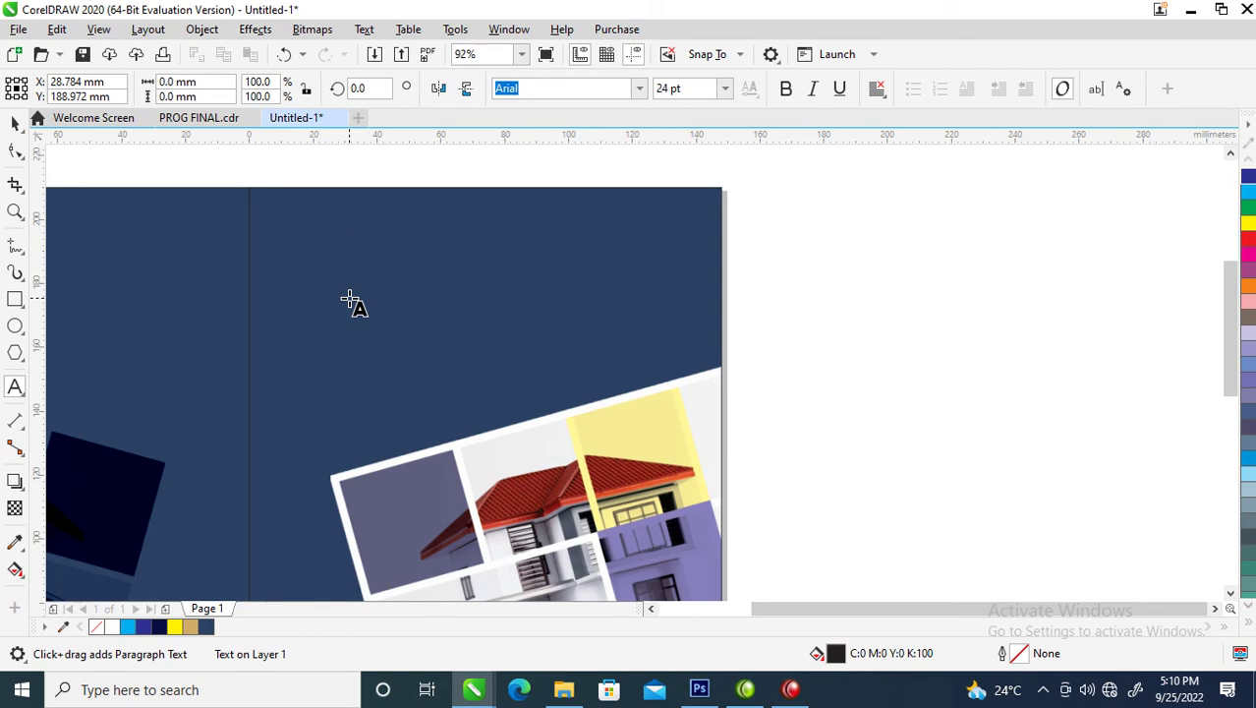
pyautogui.write('cROW')
pyautogui.press('BackSpace')
pyautogui.press('BackSpace')
pyautogui.press('BackSpace')
pyautogui.press('BackSpace')
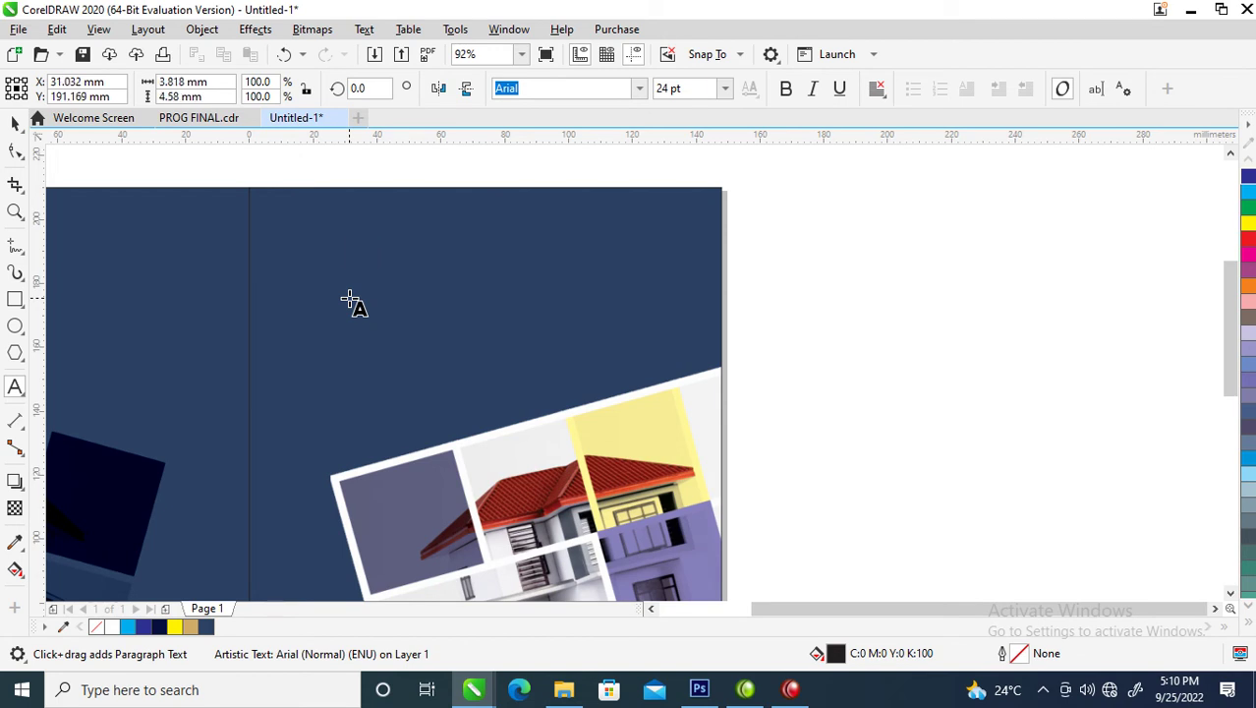
pyautogui.write('Crown')
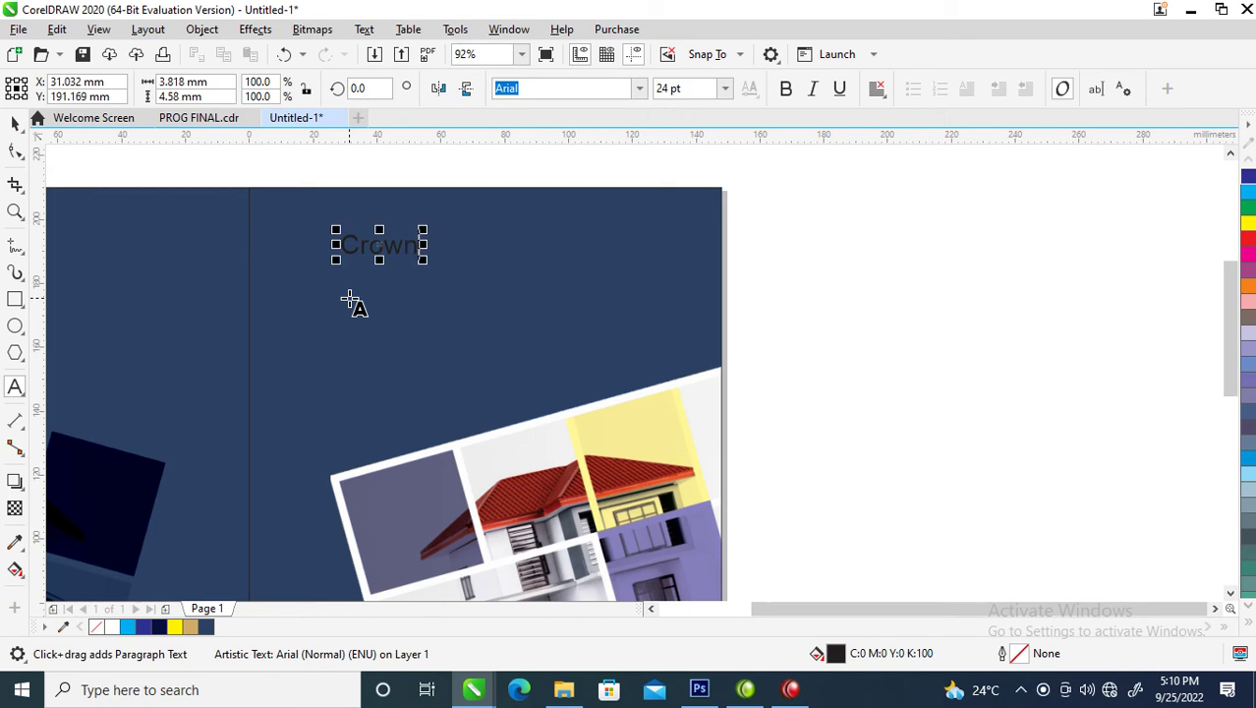
pyautogui.write('Pod')
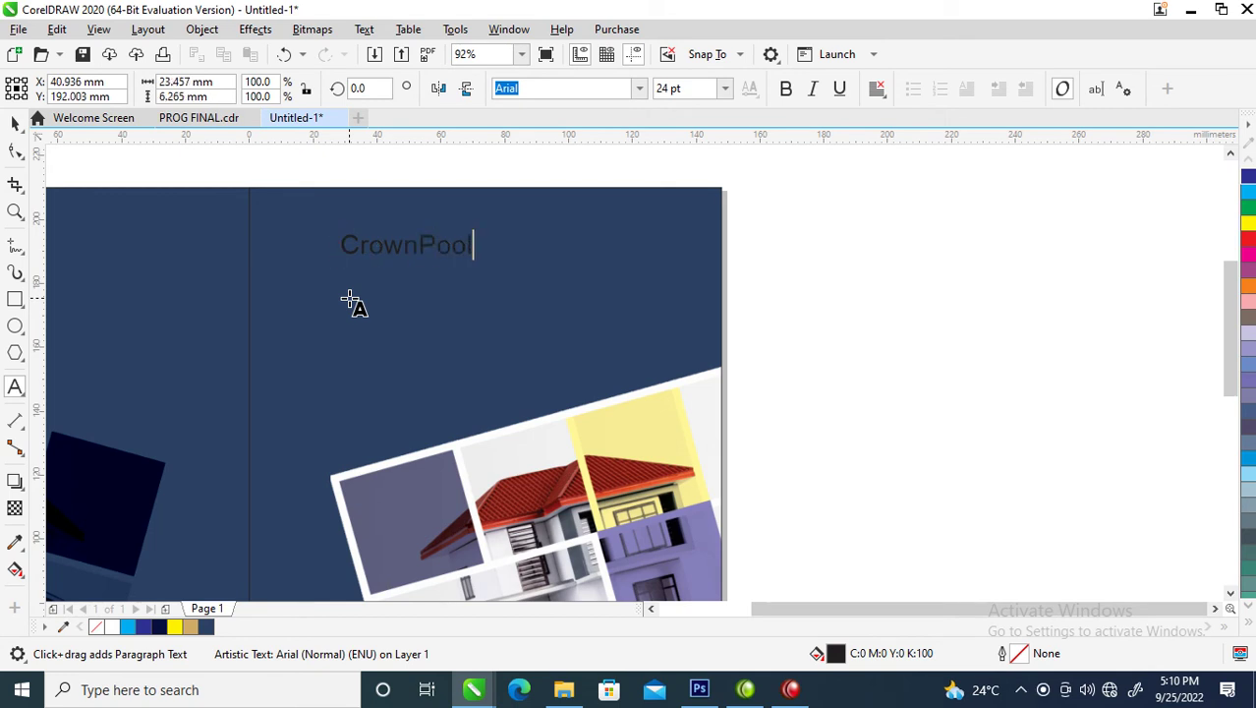
pyautogui.write('l')
pyautogui.press('Return')
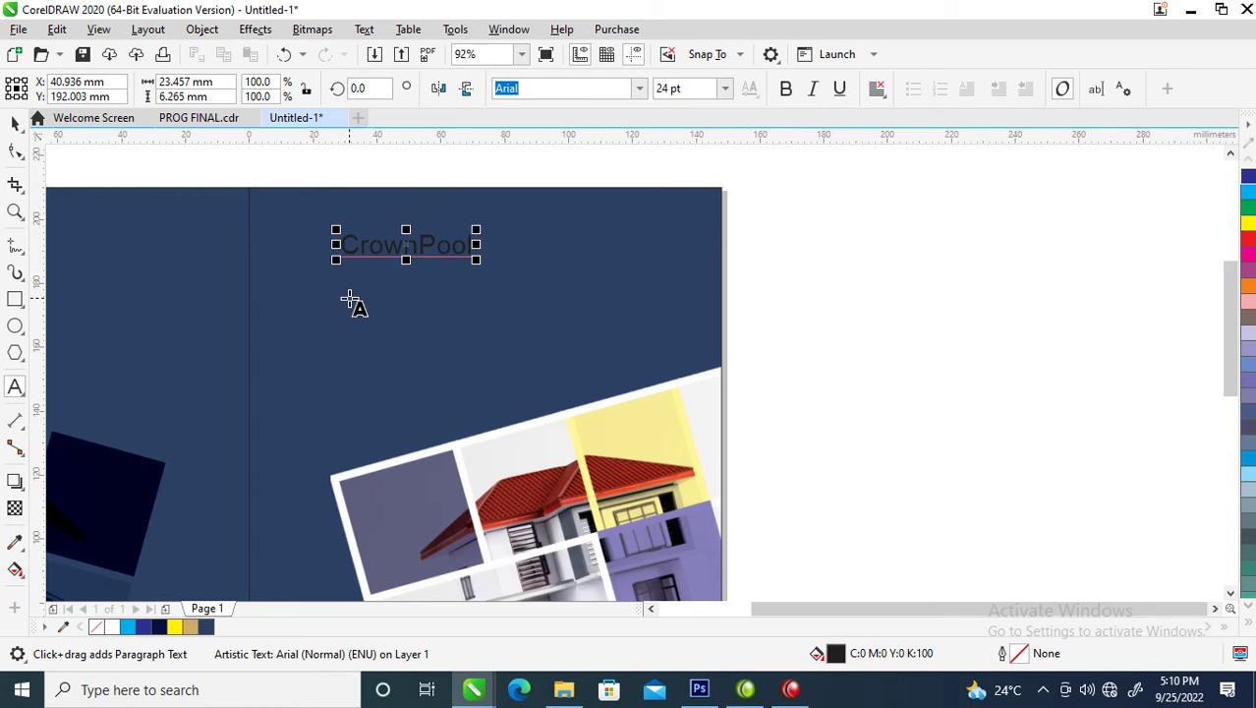
pyautogui.write('Real Estate')
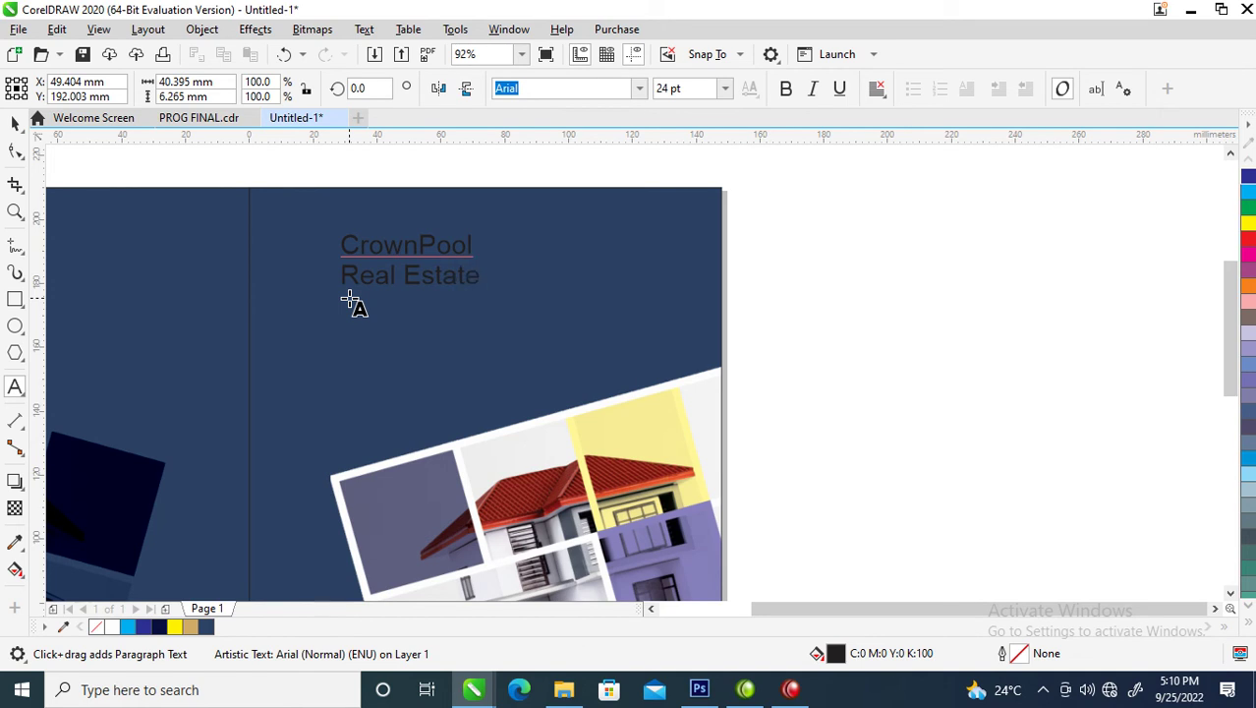
pyautogui.hotkey('ctrl', 'space')
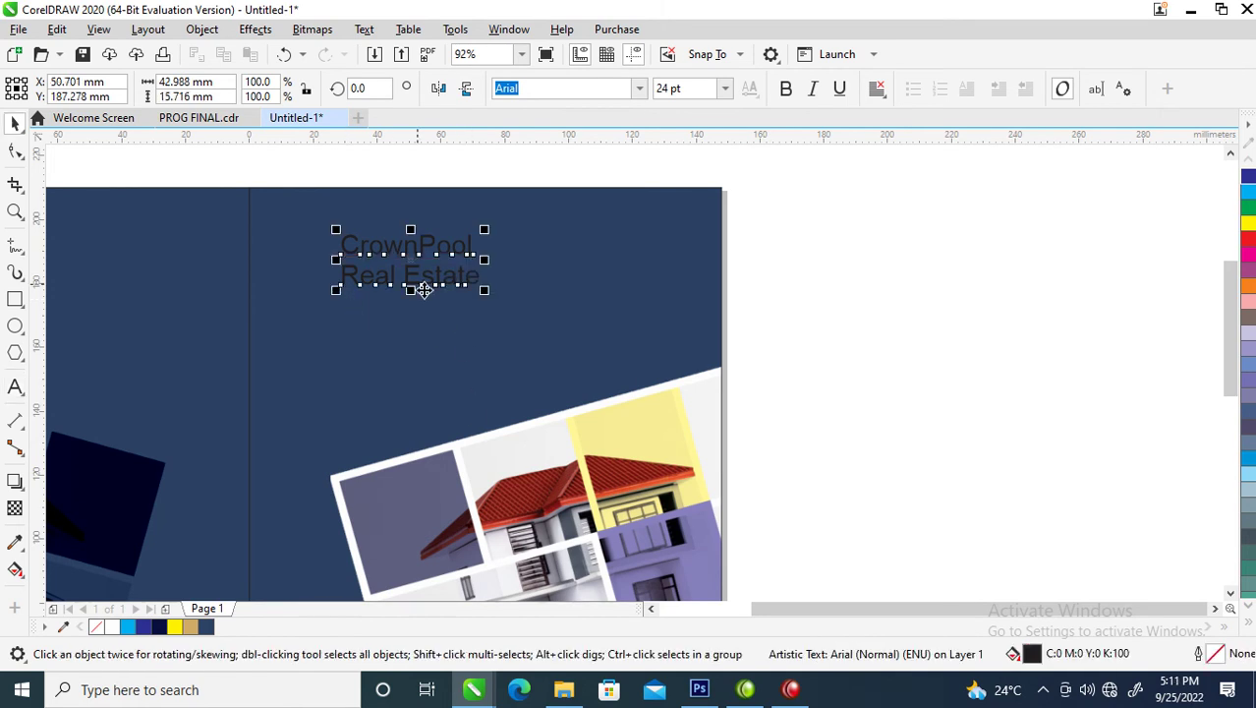
# Step: Move the "CrownPool Real Estate" text down to the lower left corner area of the right page
pyautogui.moveTo(444, 276); pyautogui.dragTo(442, 344)
pyautogui.scroll(-3, 442, 344)
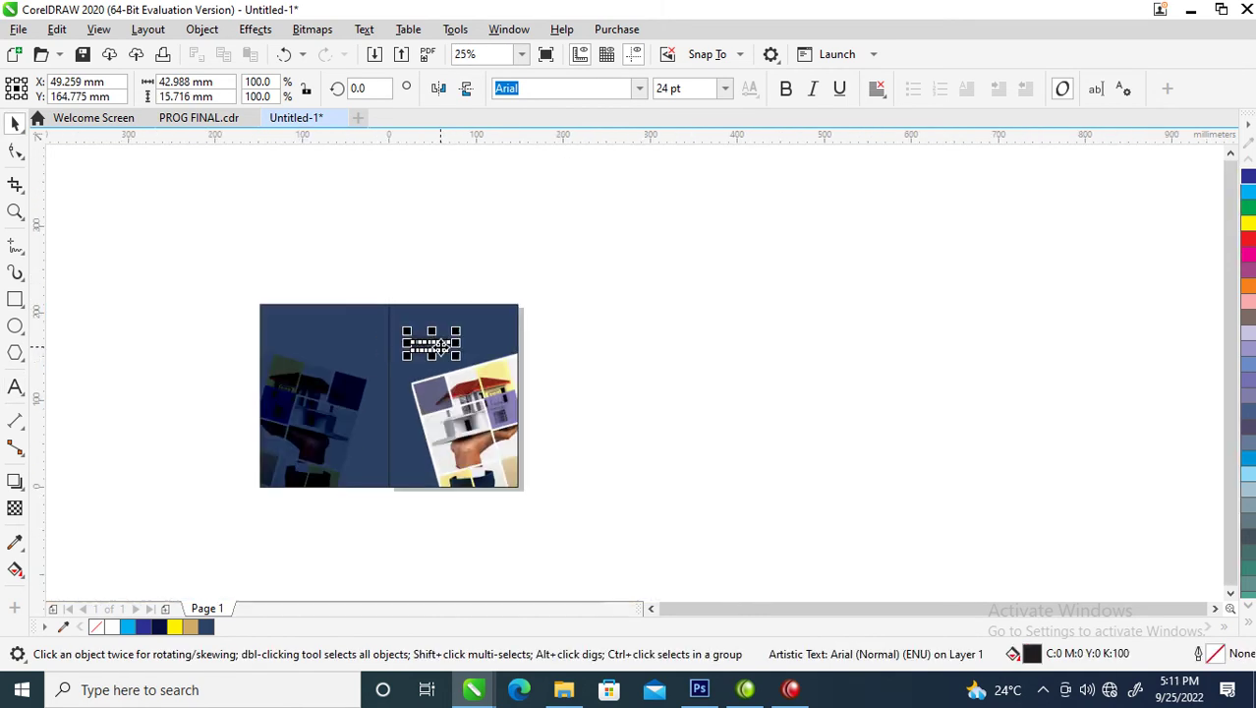
pyautogui.scroll(2, 330, 452)
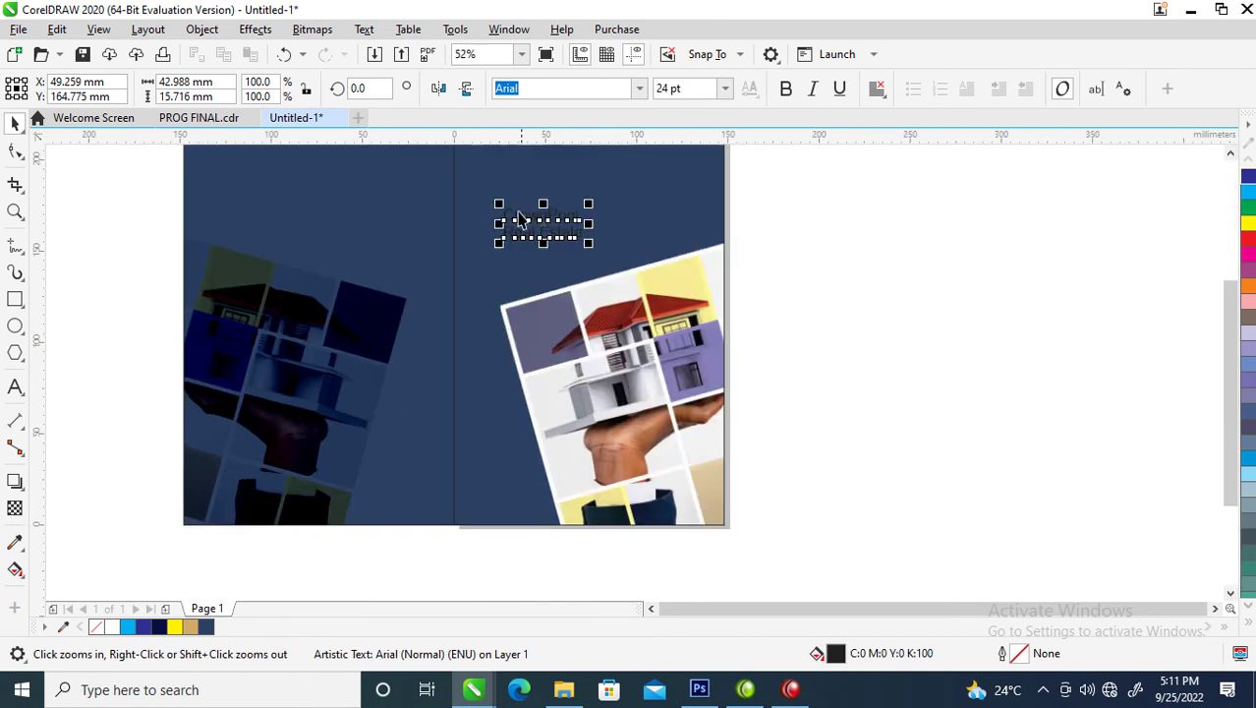
pyautogui.moveTo(558, 210); pyautogui.dragTo(543, 482)
pyautogui.press('z')
pyautogui.moveTo(373, 369); pyautogui.dragTo(705, 561)
pyautogui.press('space')
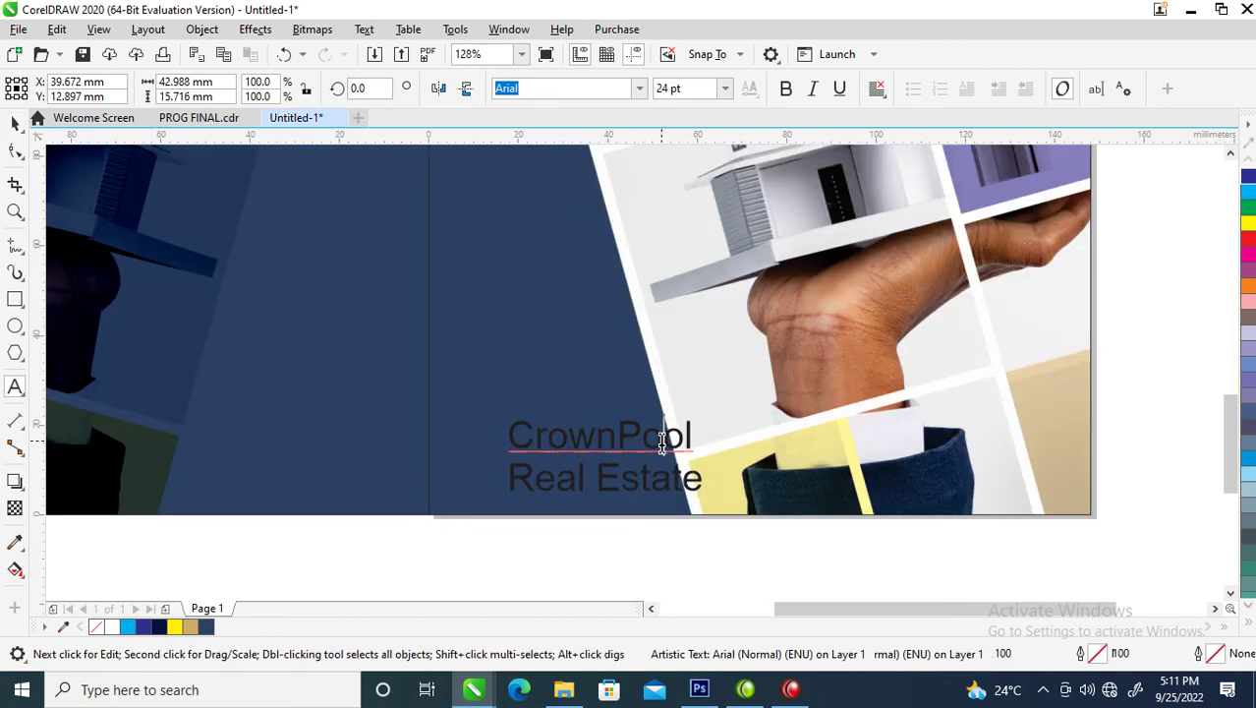
# Step: Edit the copied two-line text at the front page's lower edge into the single line "CrownPoolRealEstate.com.ng"
pyautogui.doubleClick(661, 437)
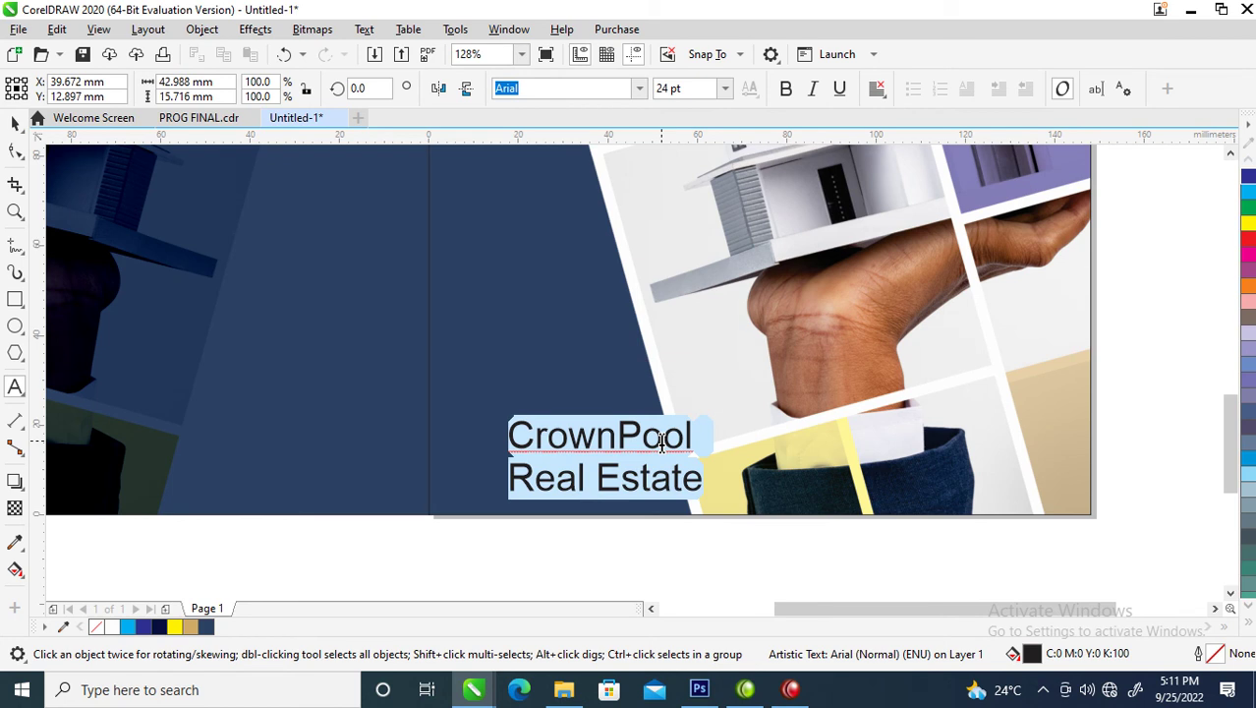
pyautogui.click(516, 476)
pyautogui.press('BackSpace')
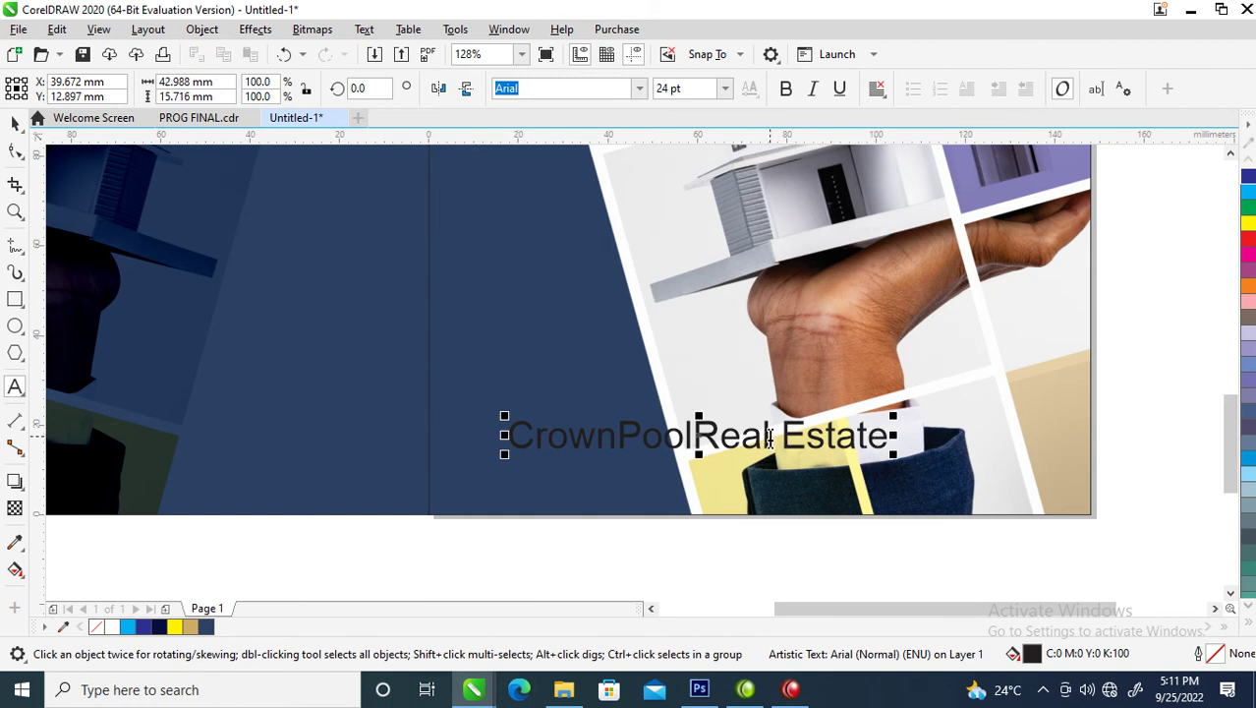
pyautogui.click(785, 438)
pyautogui.press('BackSpace')
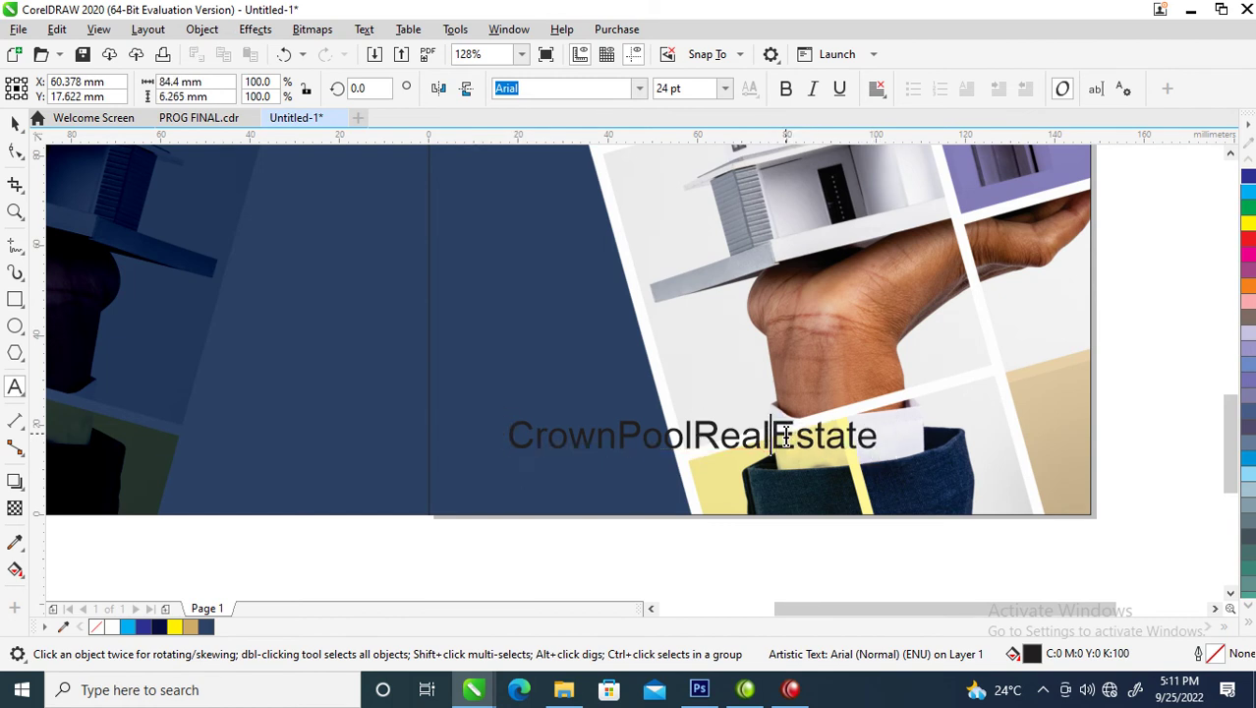
pyautogui.click(869, 439)
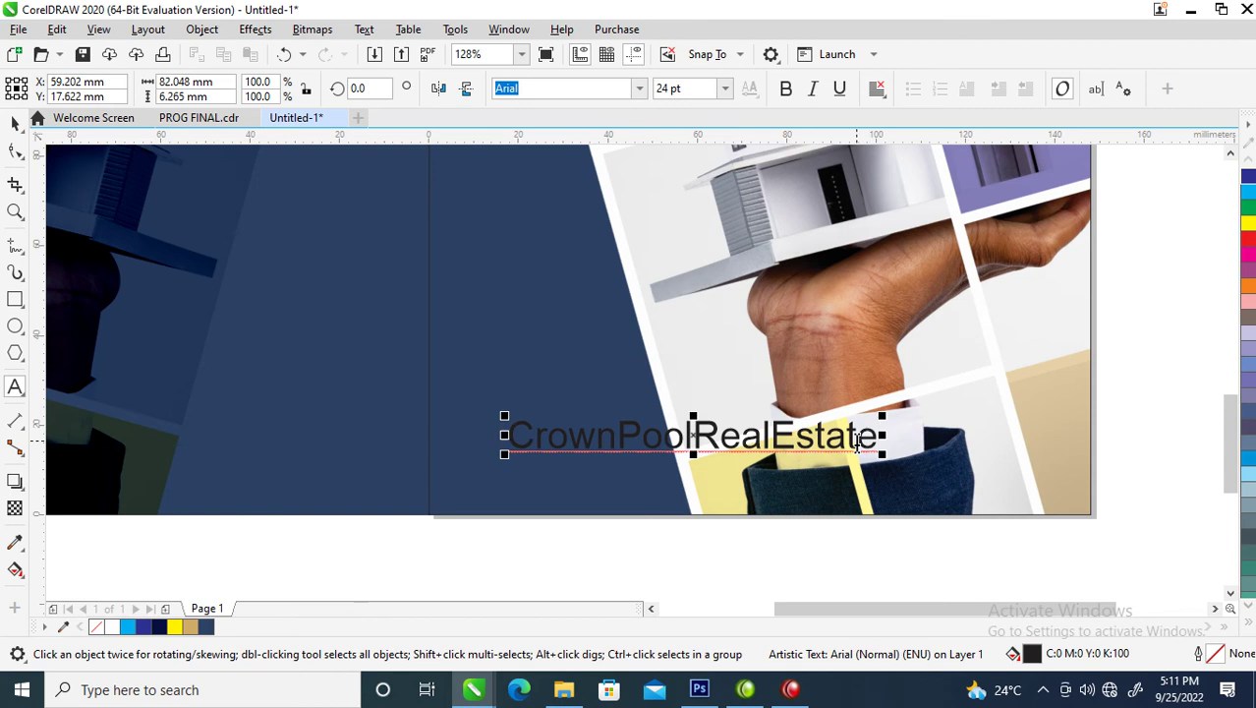
pyautogui.write('.com')
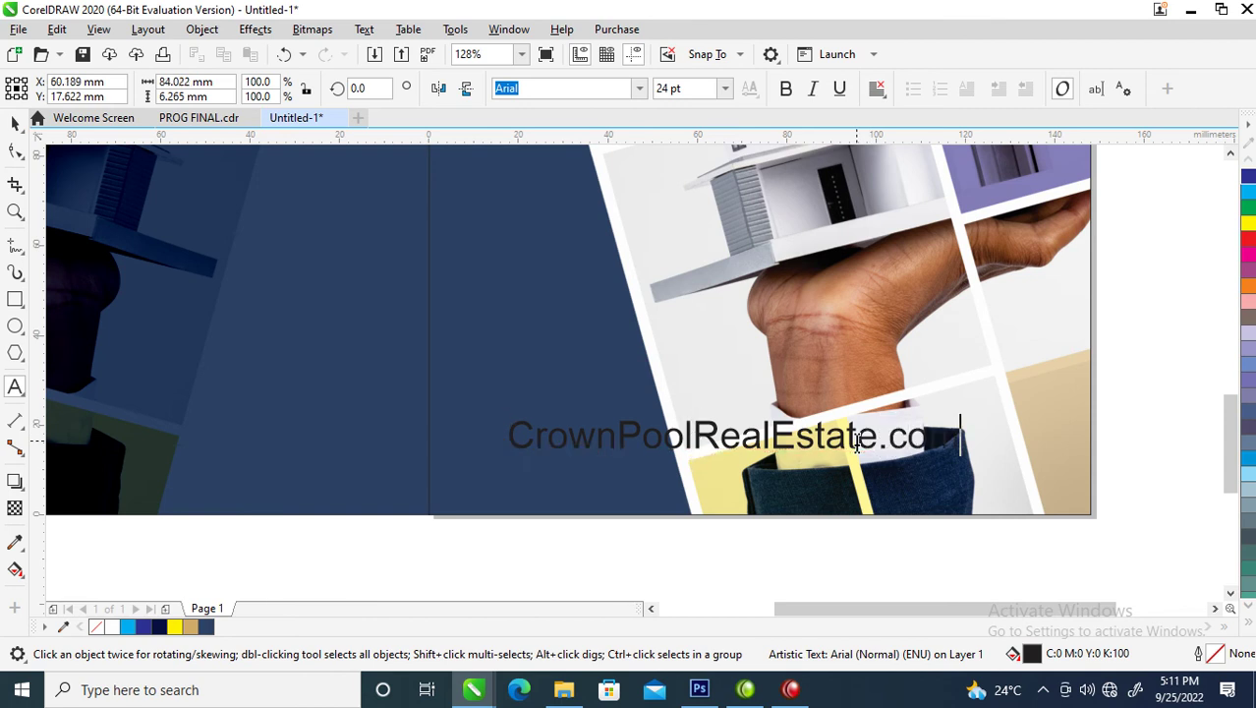
pyautogui.write('.ng')
pyautogui.hotkey('ctrl', 'space')
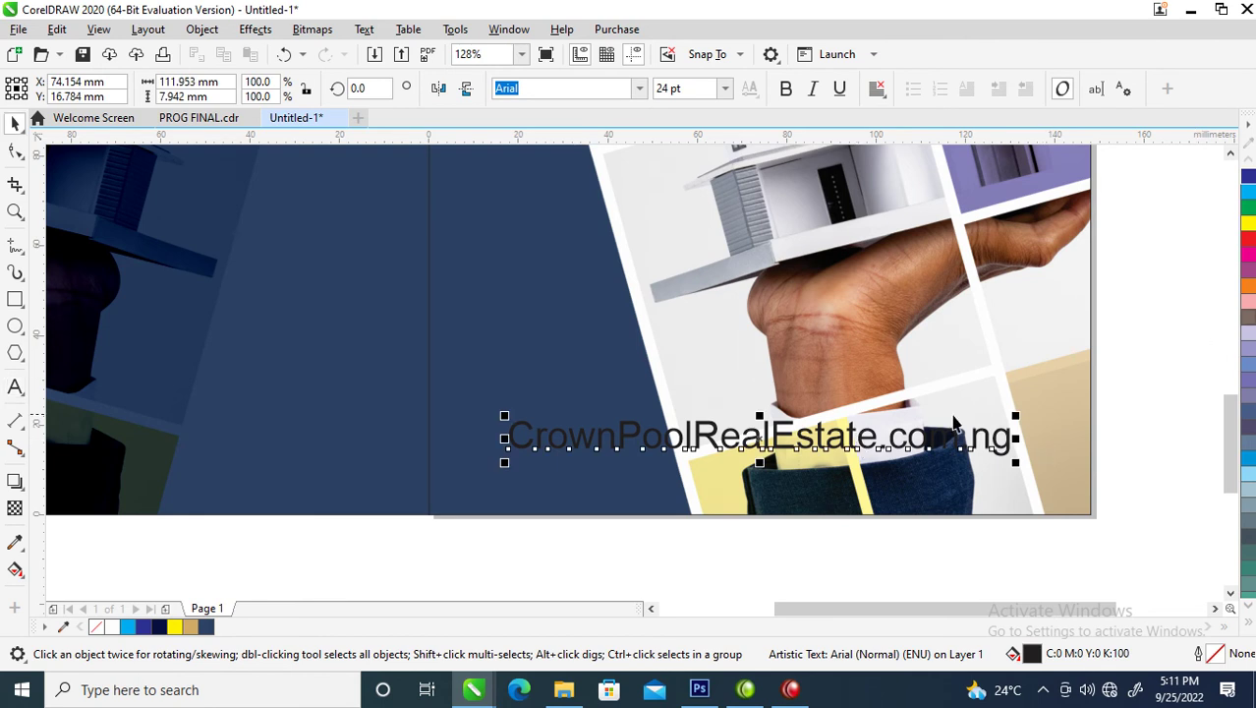
# Step: Shrink the web address to about 9 pt inside the blue lower area and format it as white FuturaTEE text
pyautogui.moveTo(1022, 423); pyautogui.dragTo(656, 461)
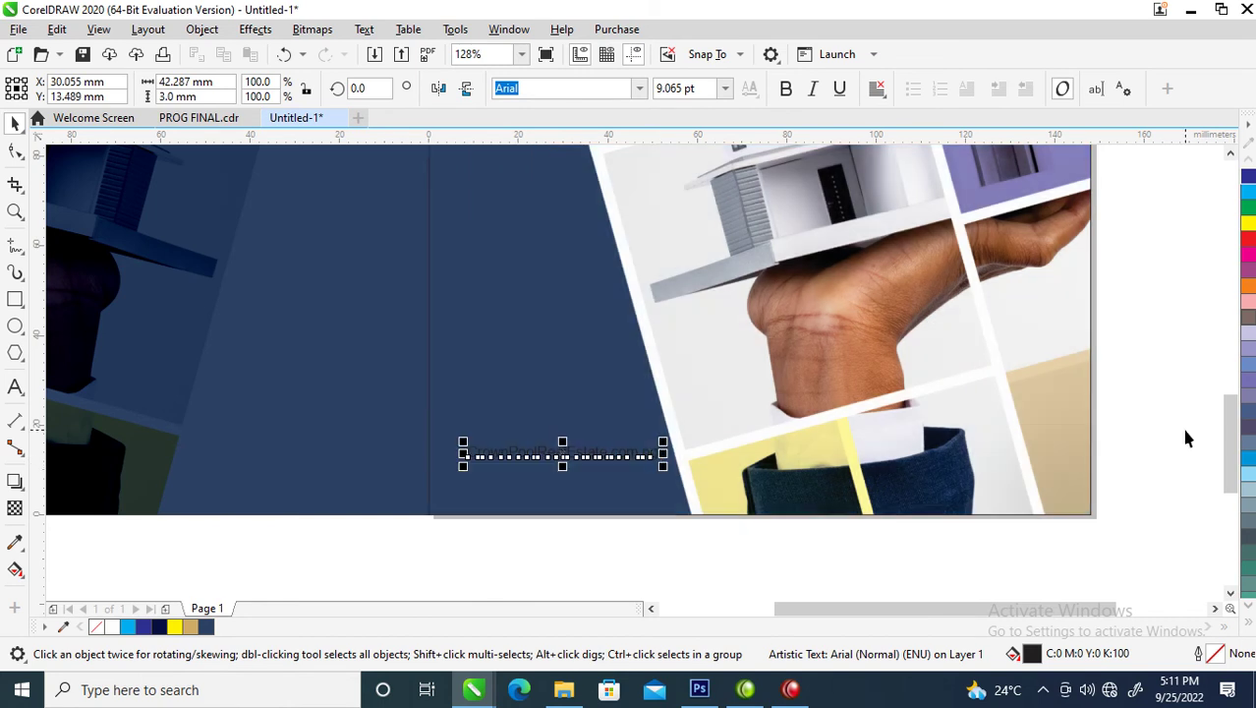
pyautogui.click(1250, 604)
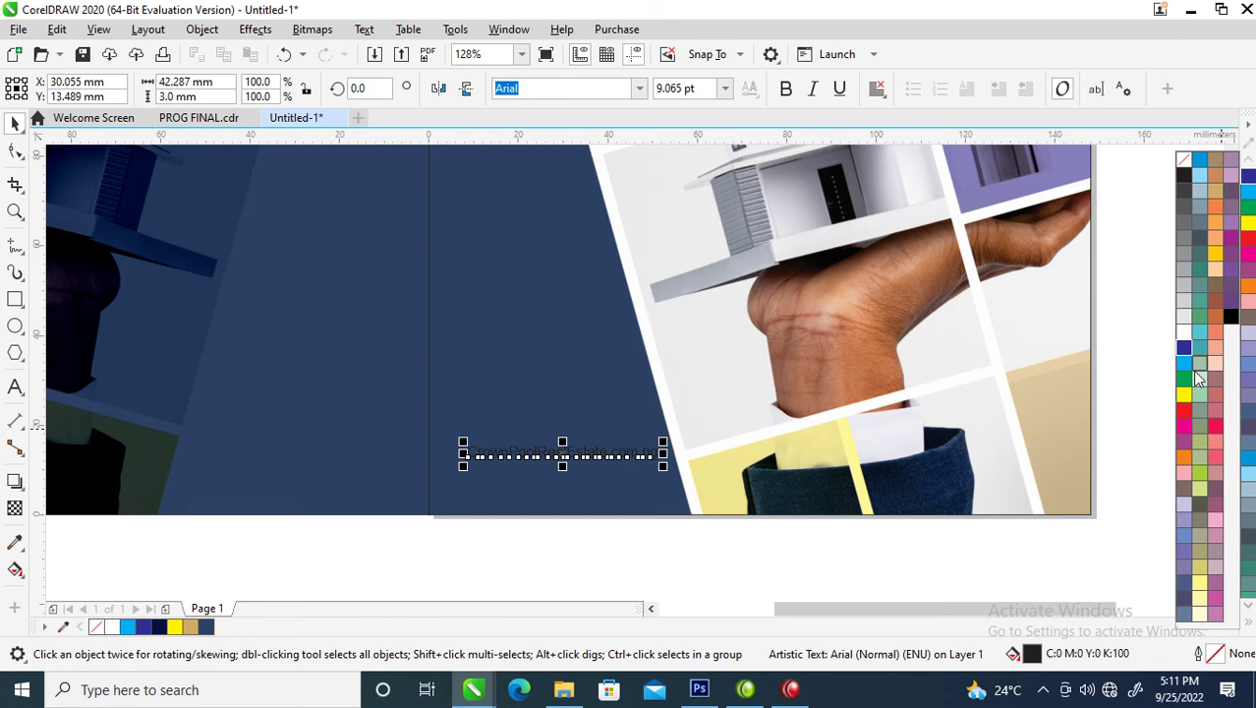
pyautogui.click(1184, 332)
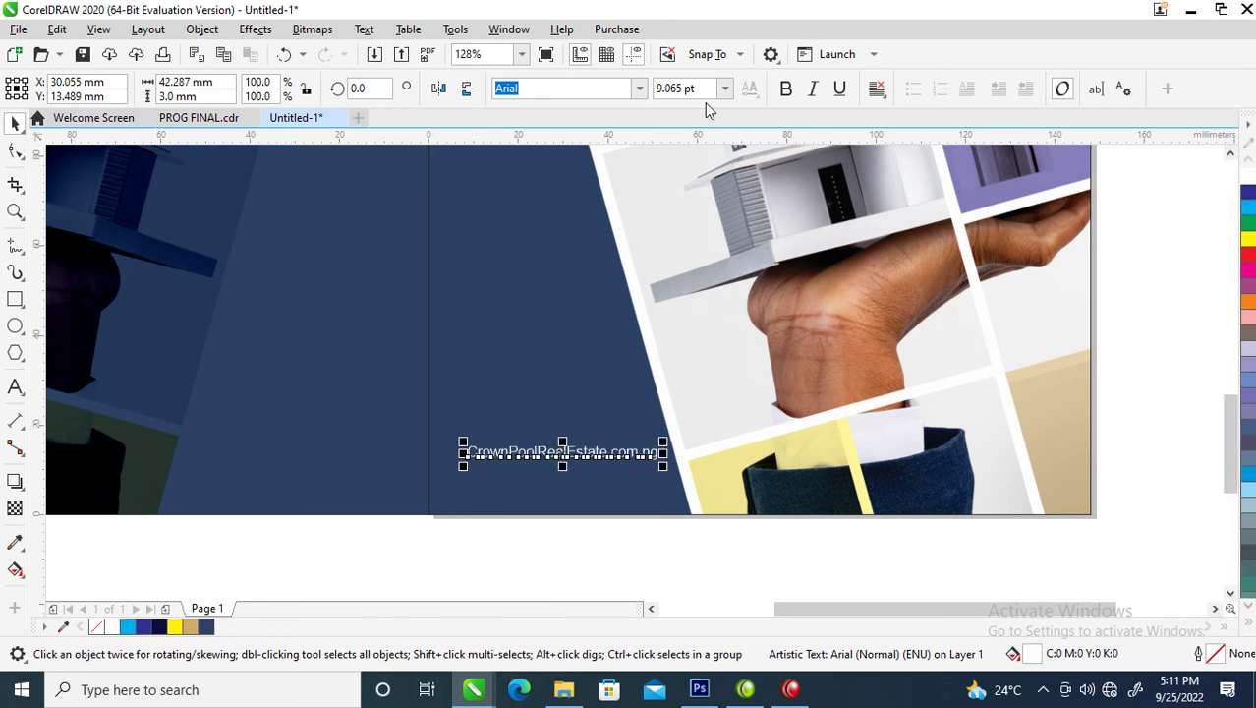
pyautogui.hotkey('alt', 'Down')
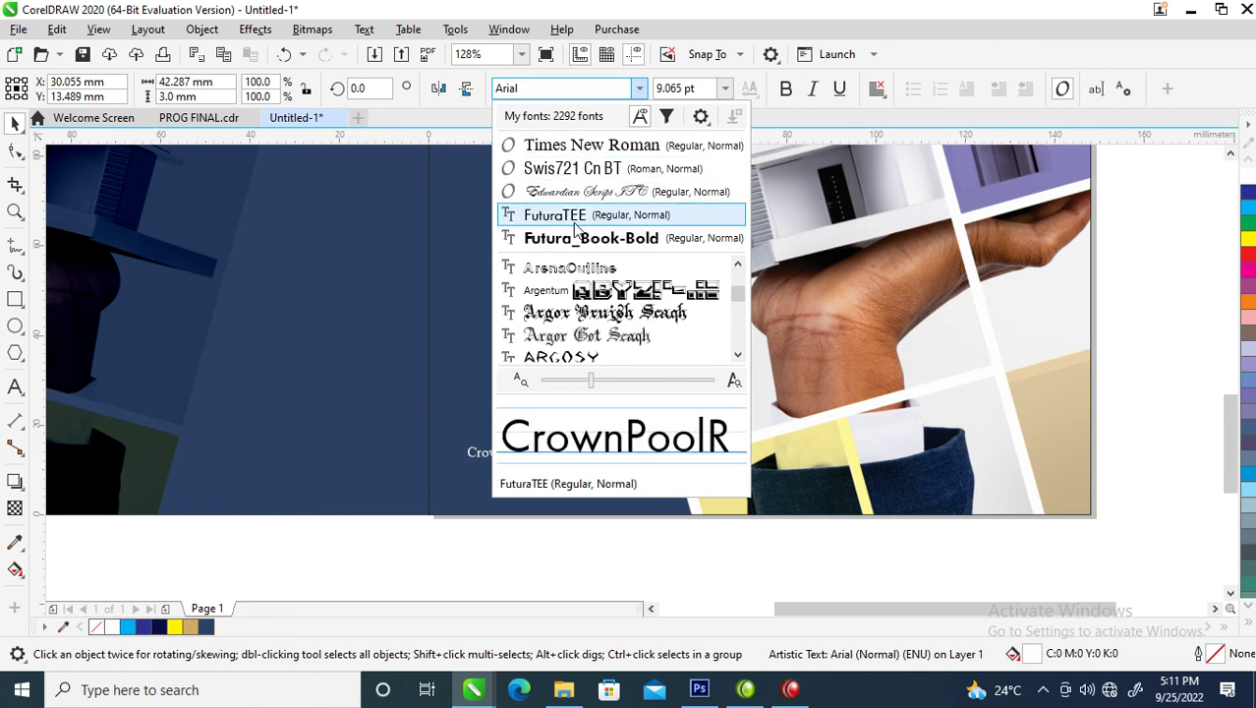
pyautogui.click(576, 218)
# Step: Change the case of the whole web address to lowercase
pyautogui.press('z')
pyautogui.moveTo(749, 519); pyautogui.dragTo(472, 386)
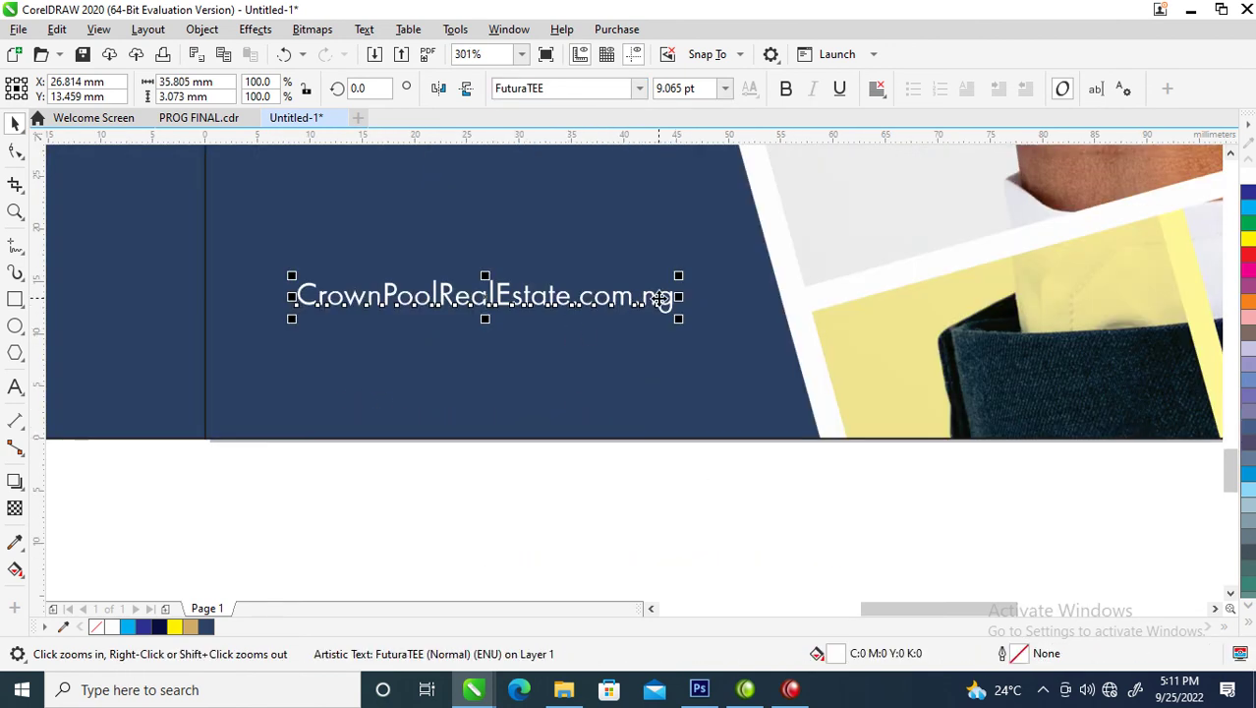
pyautogui.press('space')
pyautogui.doubleClick(661, 300)
pyautogui.hotkey('ctrl', 'a')
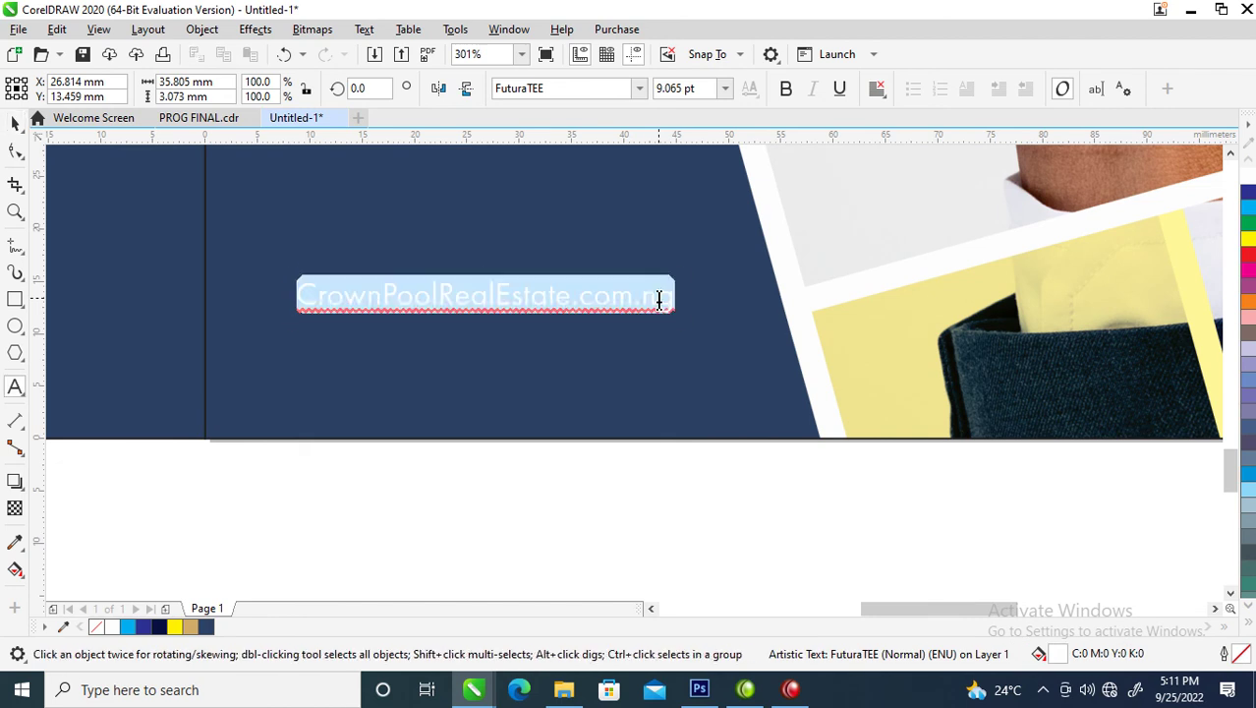
pyautogui.hotkey('shift', 'F3')
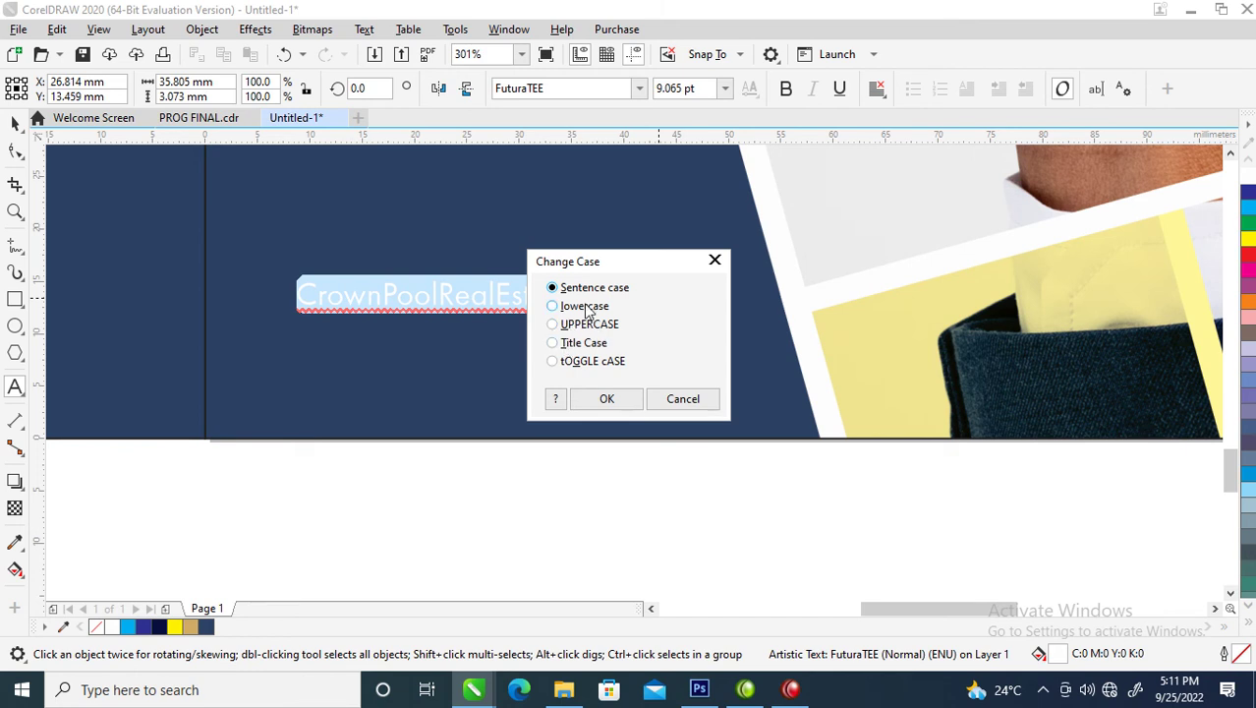
pyautogui.click(607, 397)
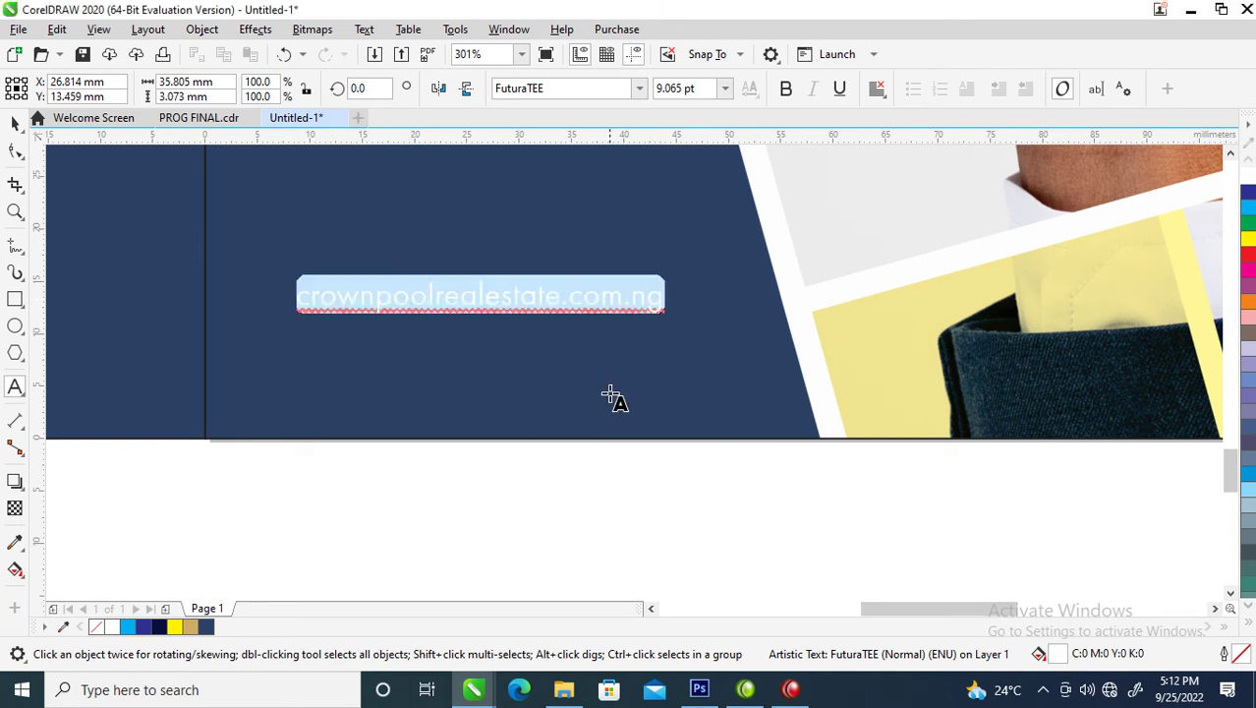
pyautogui.hotkey('ctrl', 'space')
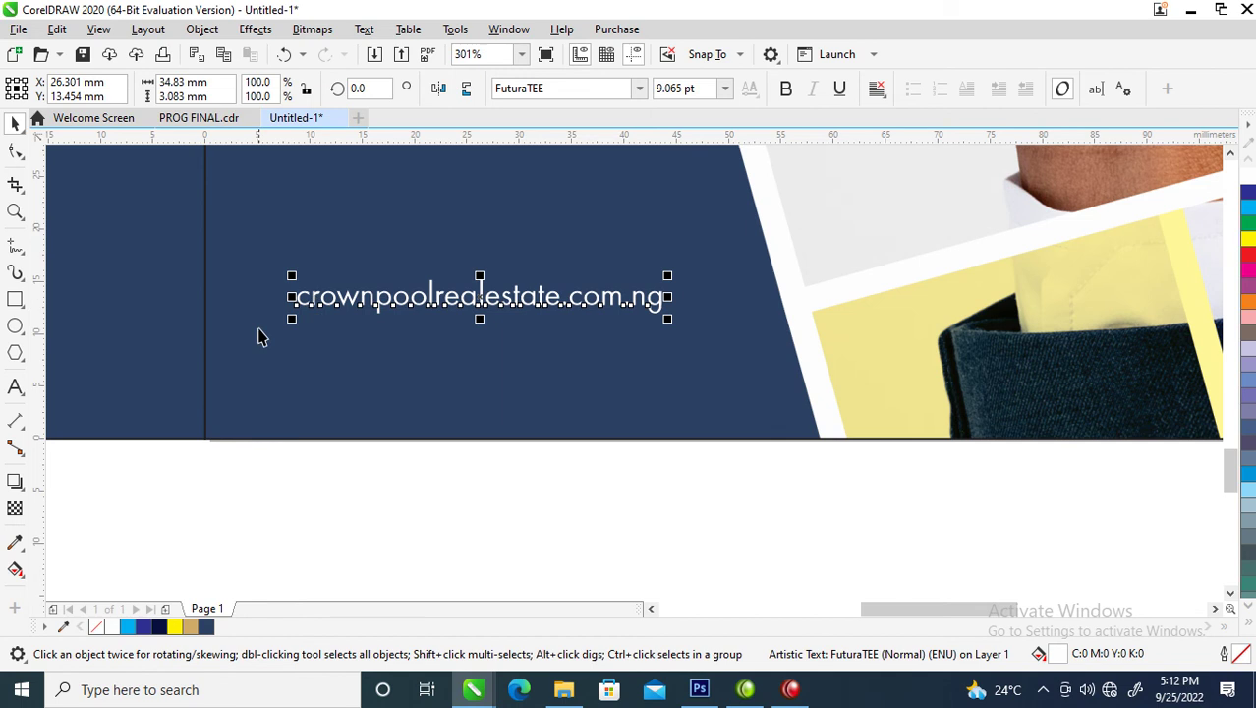
pyautogui.doubleClick(295, 295)
pyautogui.write('www')
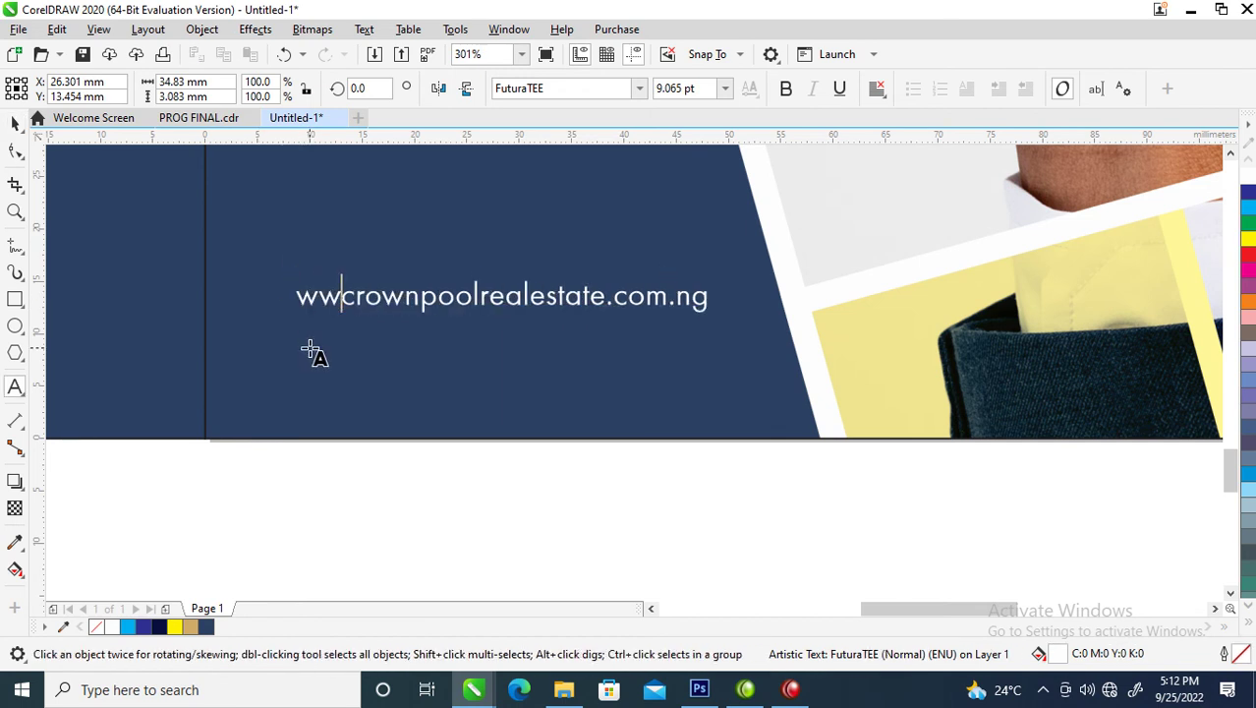
pyautogui.write('.')
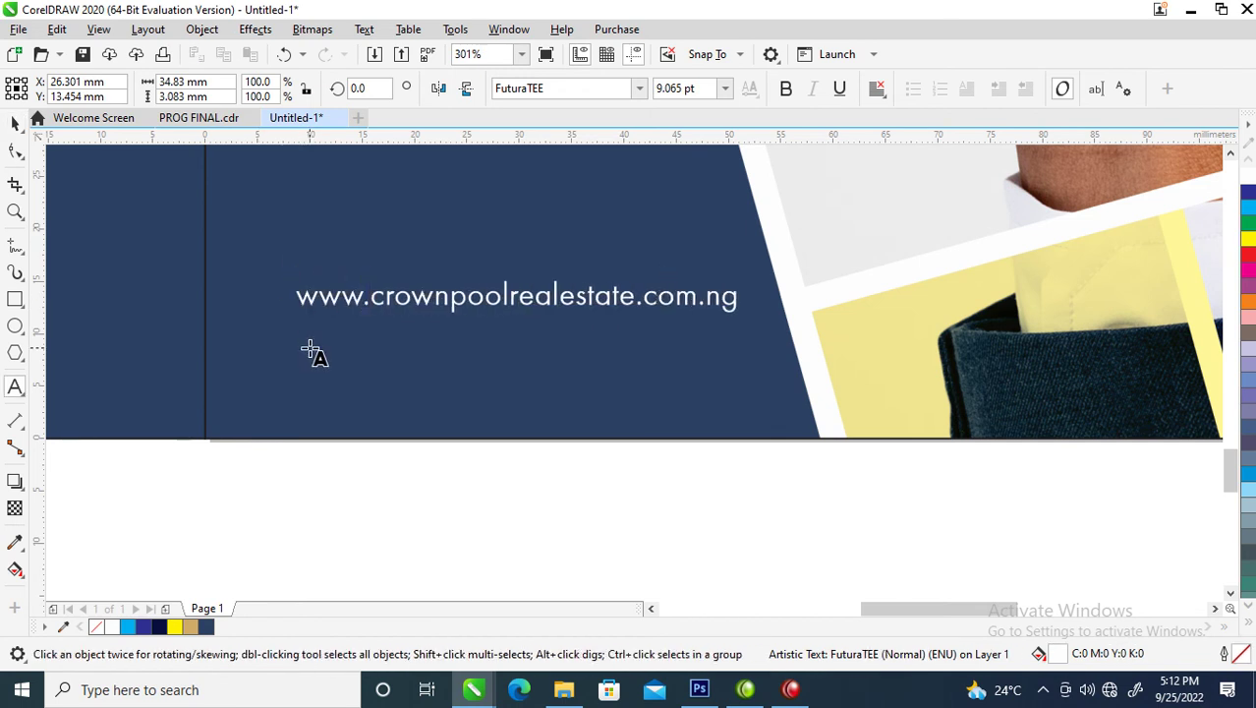
pyautogui.hotkey('ctrl', 'space')
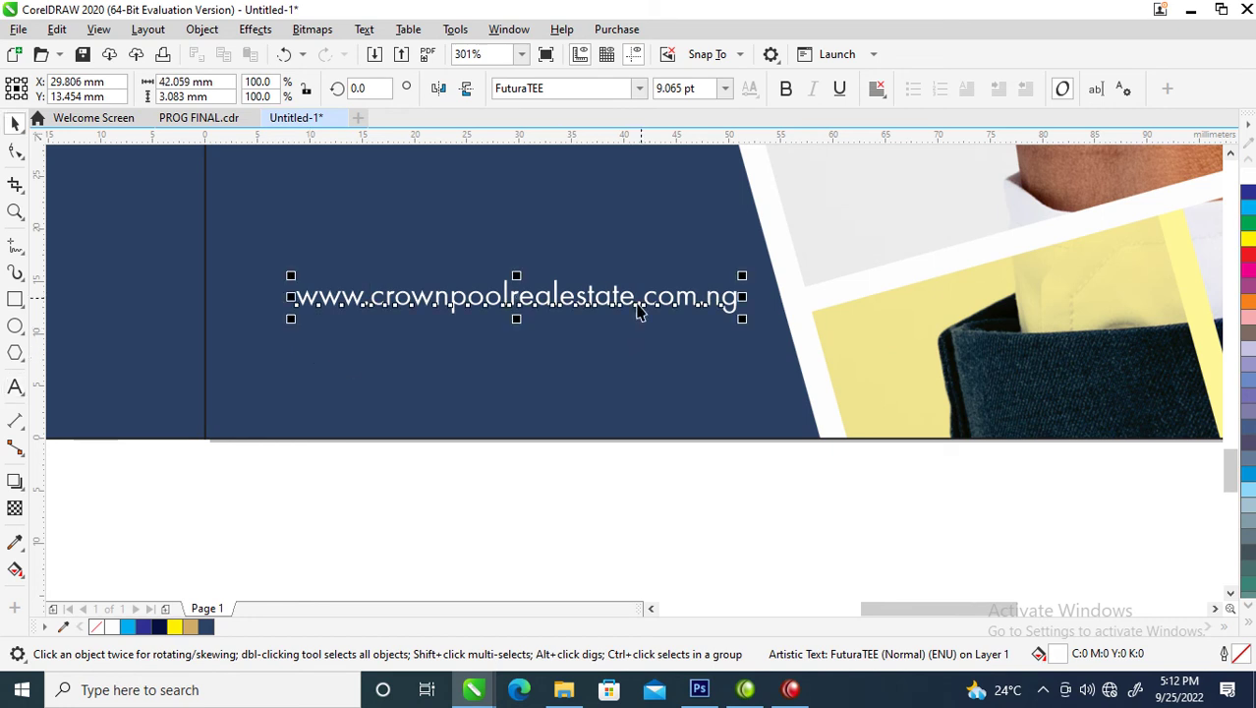
pyautogui.moveTo(634, 336); pyautogui.dragTo(678, 332)
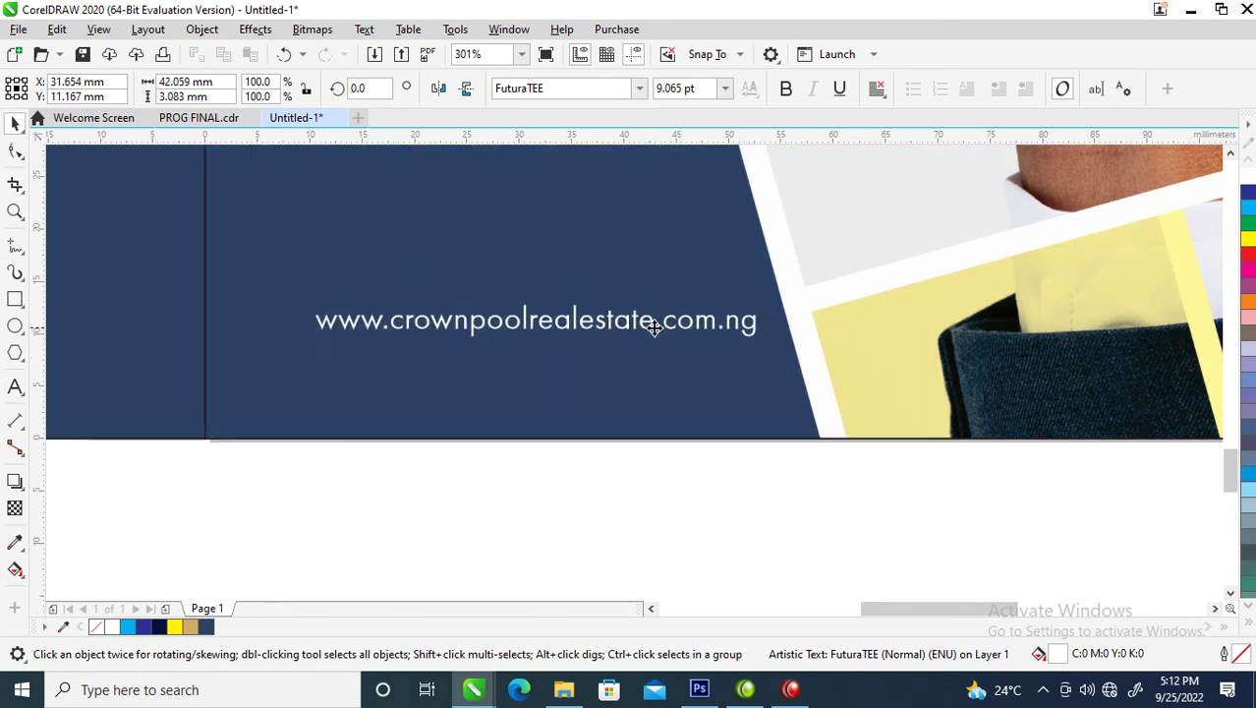
# Step: Draw a straight horizontal line about 44 mm long just above the web address
pyautogui.press('z')
pyautogui.moveTo(239, 216); pyautogui.dragTo(994, 523)
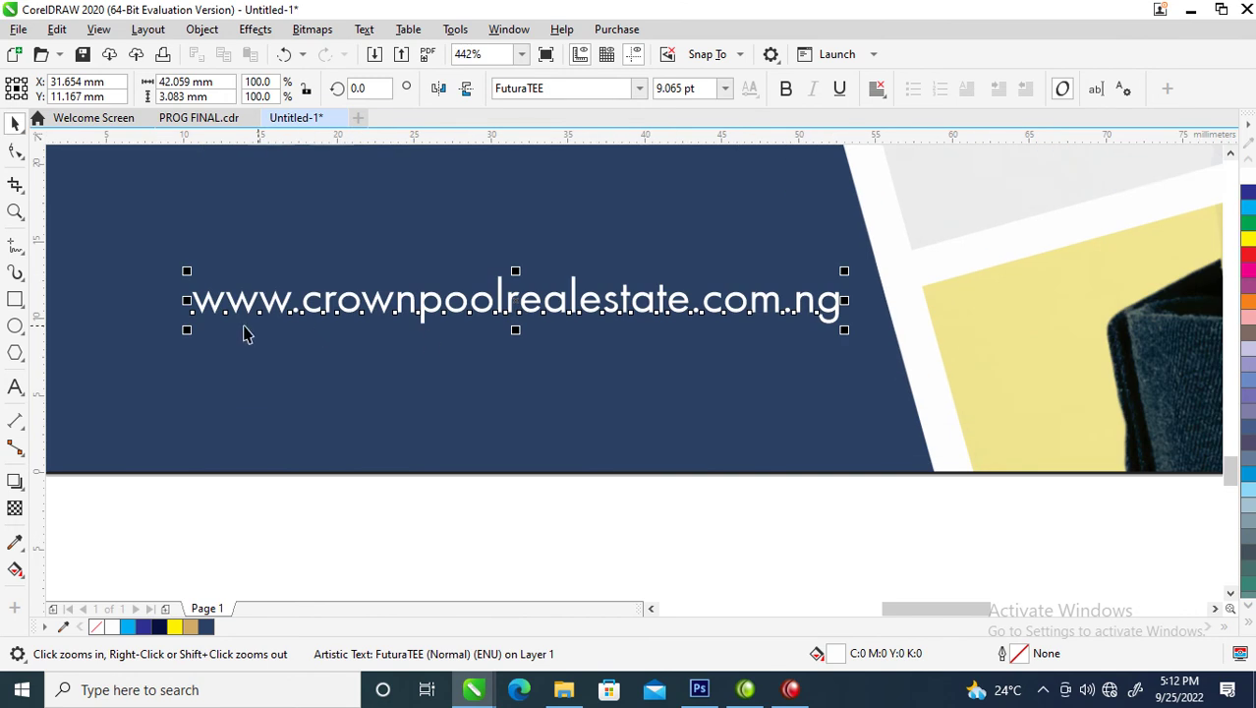
pyautogui.click(15, 245)
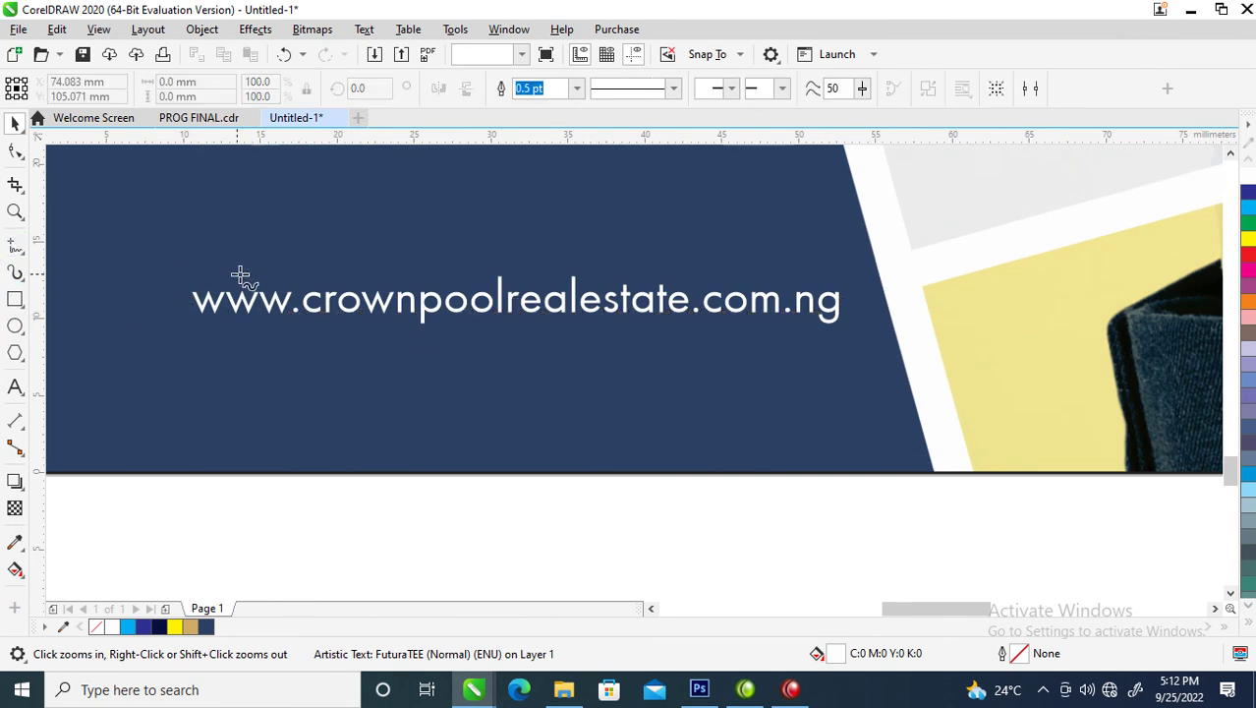
pyautogui.click(169, 247)
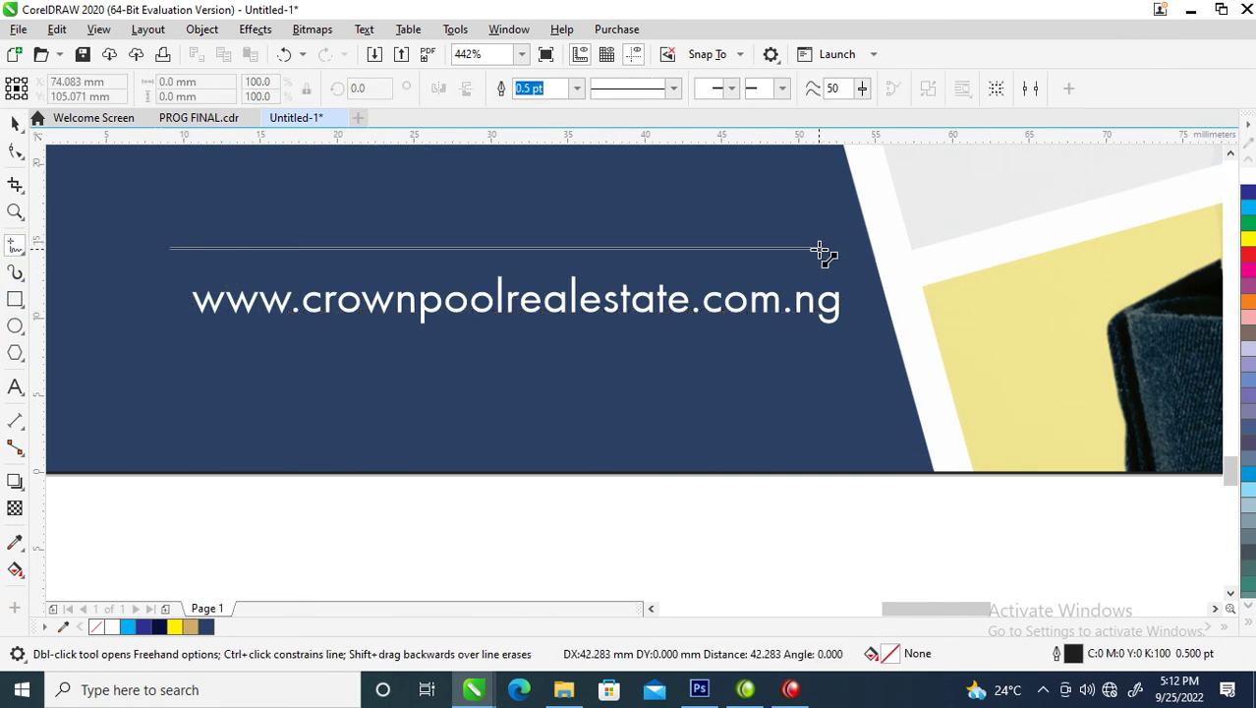
pyautogui.click(852, 248)
pyautogui.press('space')
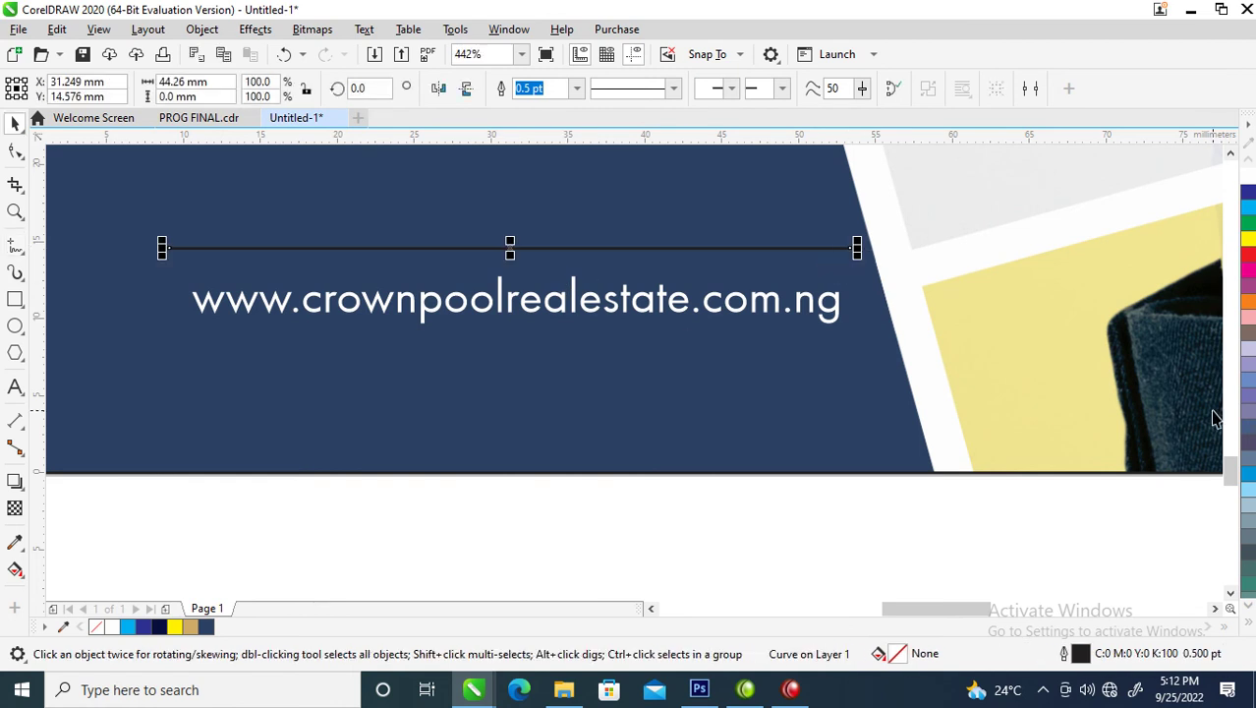
# Step: Color the line white and place a copy below the web address, centering the text between both lines
pyautogui.rightClick(1248, 173)
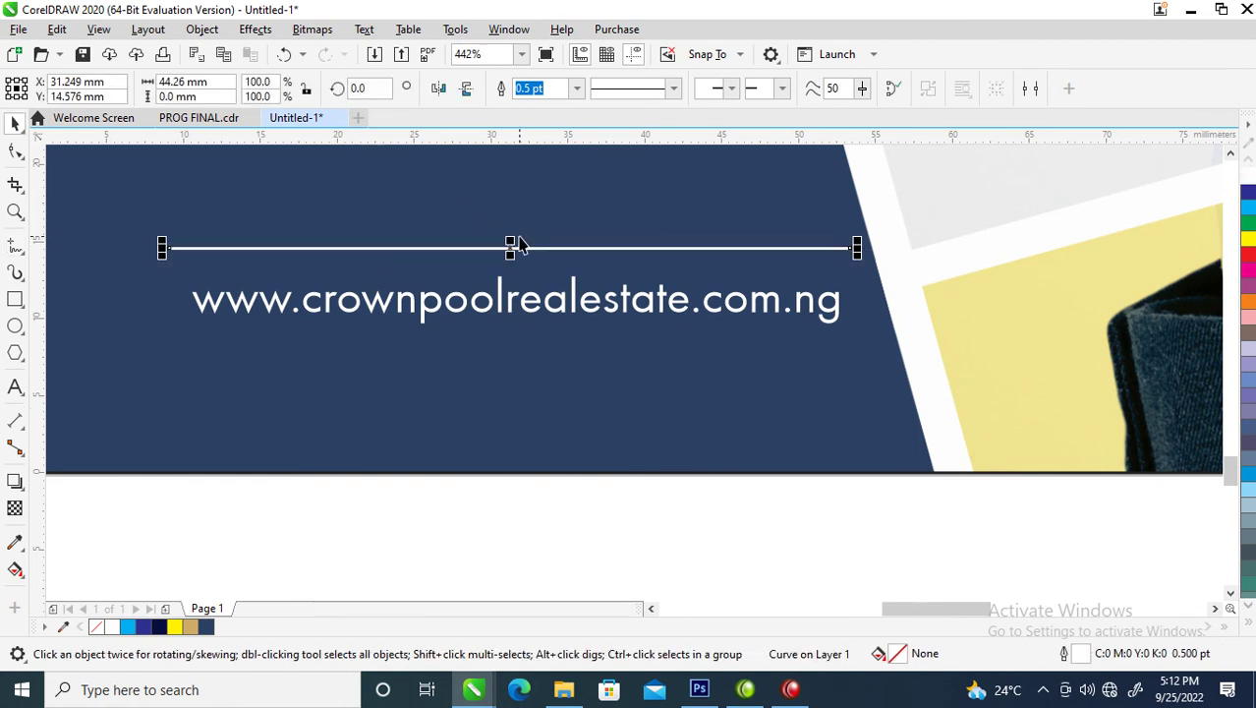
pyautogui.moveTo(510, 246); pyautogui.dragTo(510, 361)
pyautogui.moveTo(706, 310); pyautogui.dragTo(695, 318)
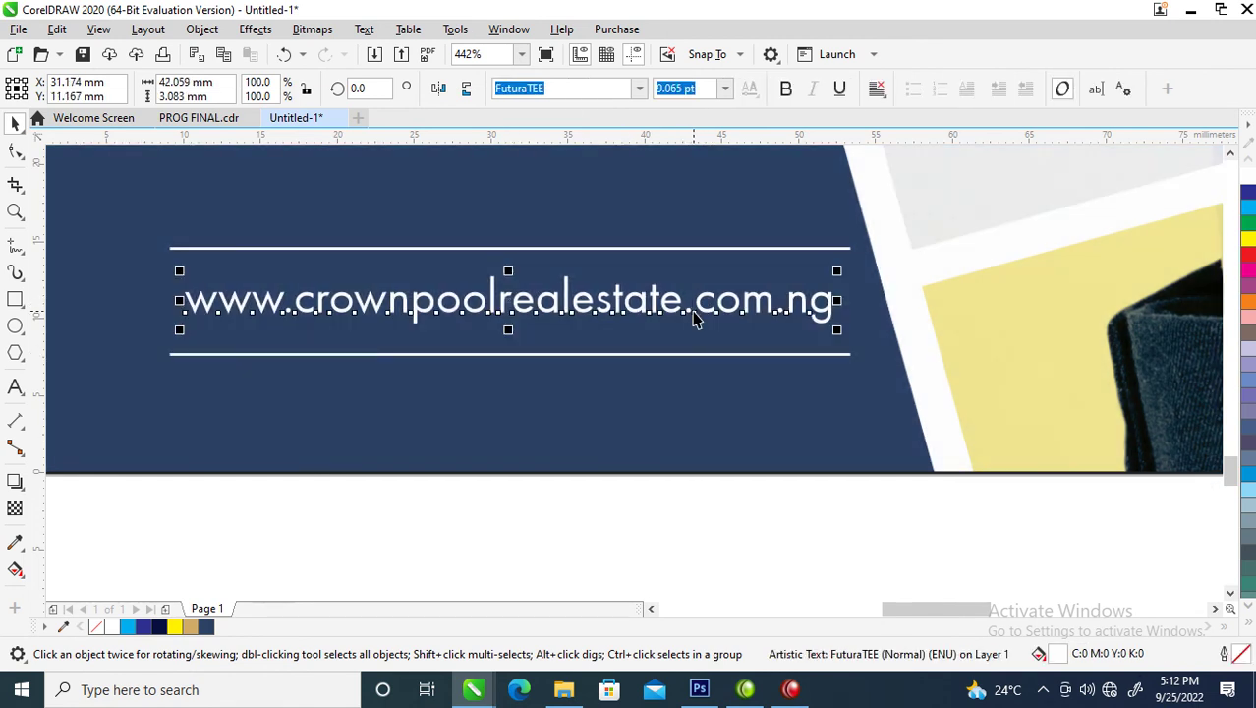
# Step: Format the "CrownPool Real Estate" title as white FuturaTEE text and enlarge it to about 45 pt
pyautogui.scroll(-6, 694, 318)
pyautogui.press('z')
pyautogui.moveTo(610, 179); pyautogui.dragTo(735, 271)
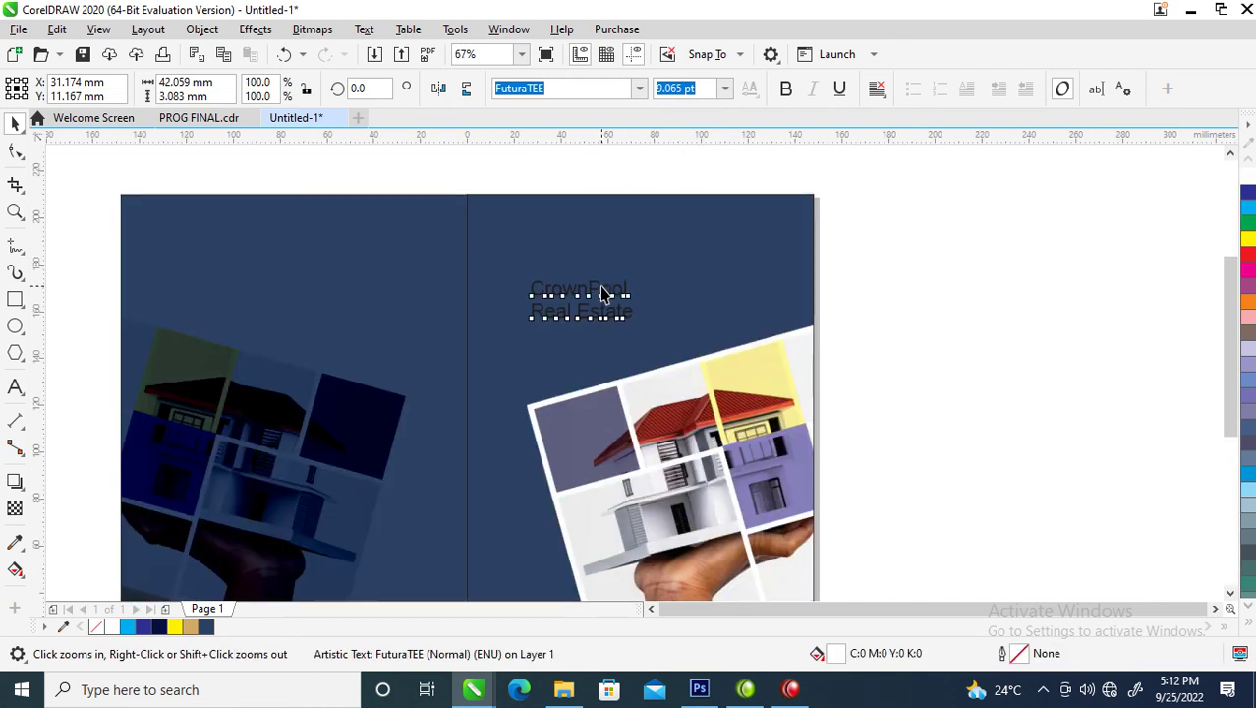
pyautogui.press('space')
pyautogui.click(601, 289)
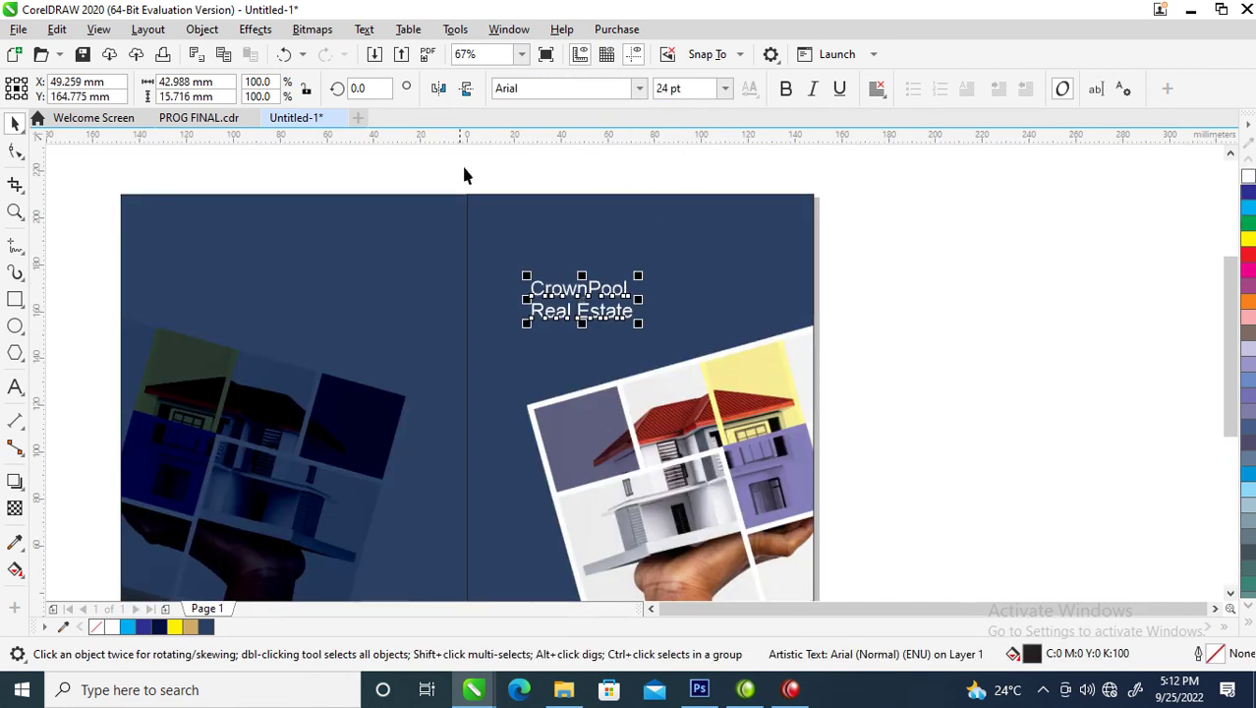
pyautogui.click(640, 88)
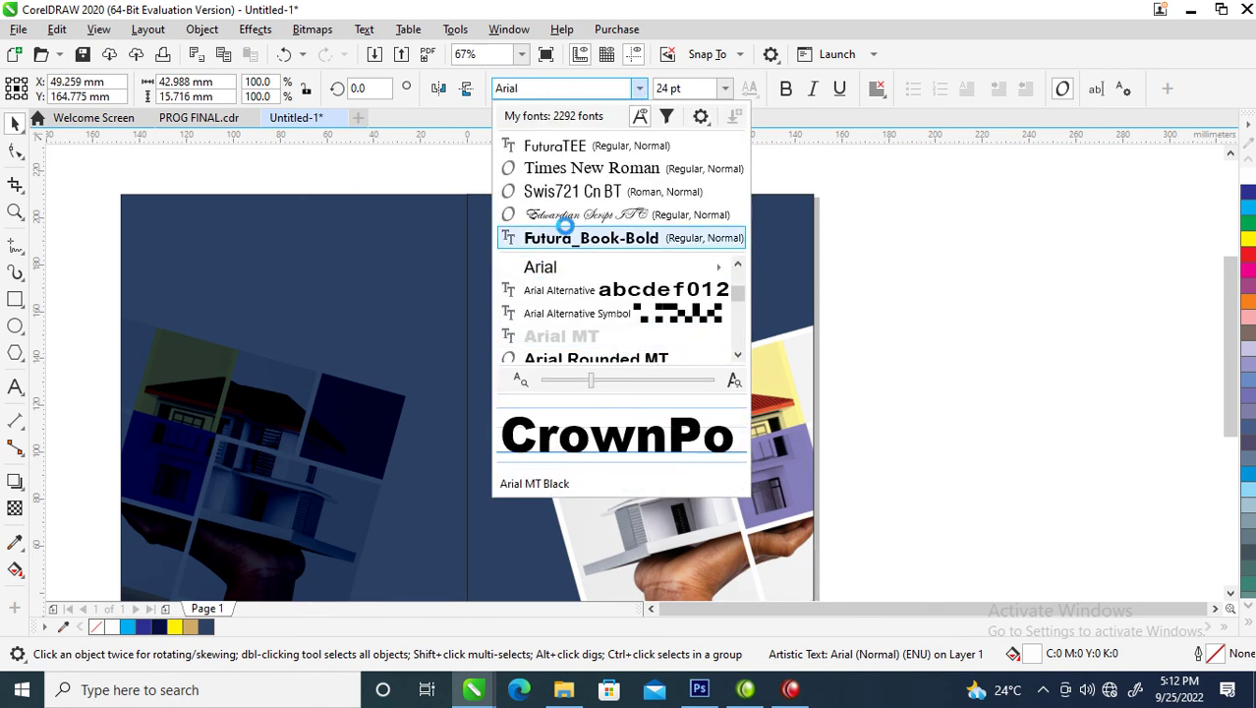
pyautogui.click(589, 478)
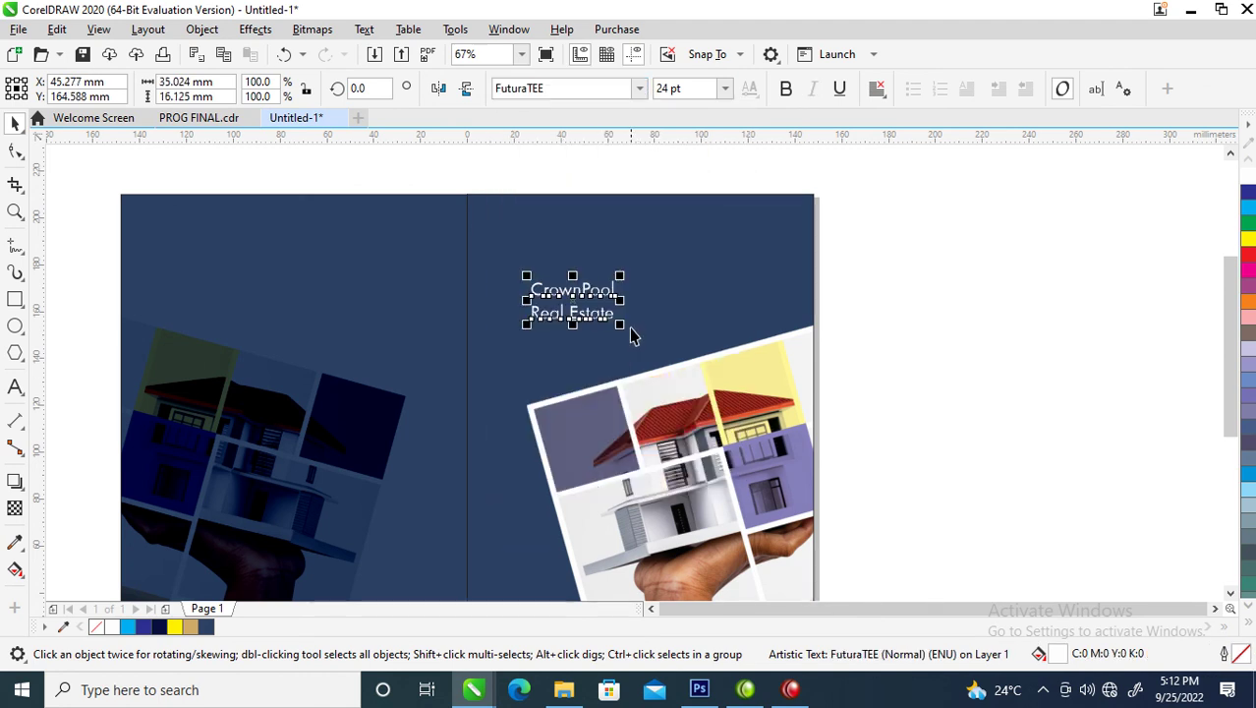
pyautogui.moveTo(619, 329); pyautogui.dragTo(693, 366)
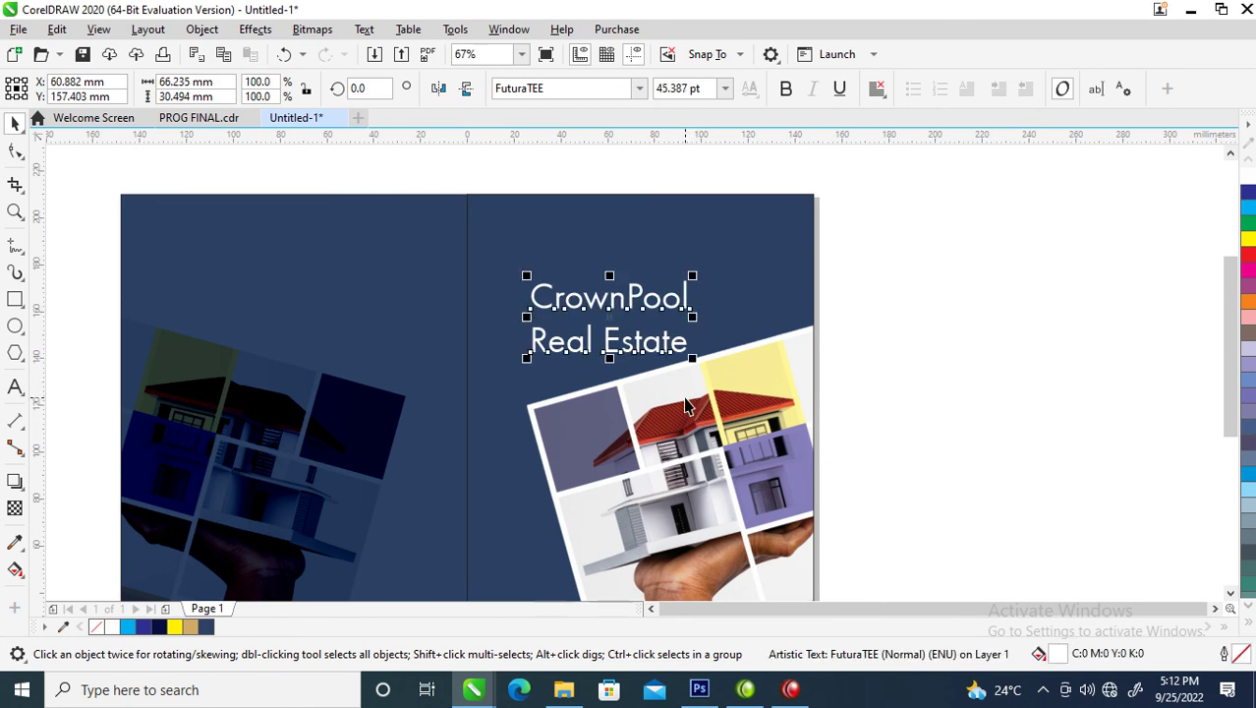
# Step: Break the title apart into separate lines and make the word "Crown" bold
pyautogui.press('z')
pyautogui.moveTo(435, 227); pyautogui.dragTo(979, 462)
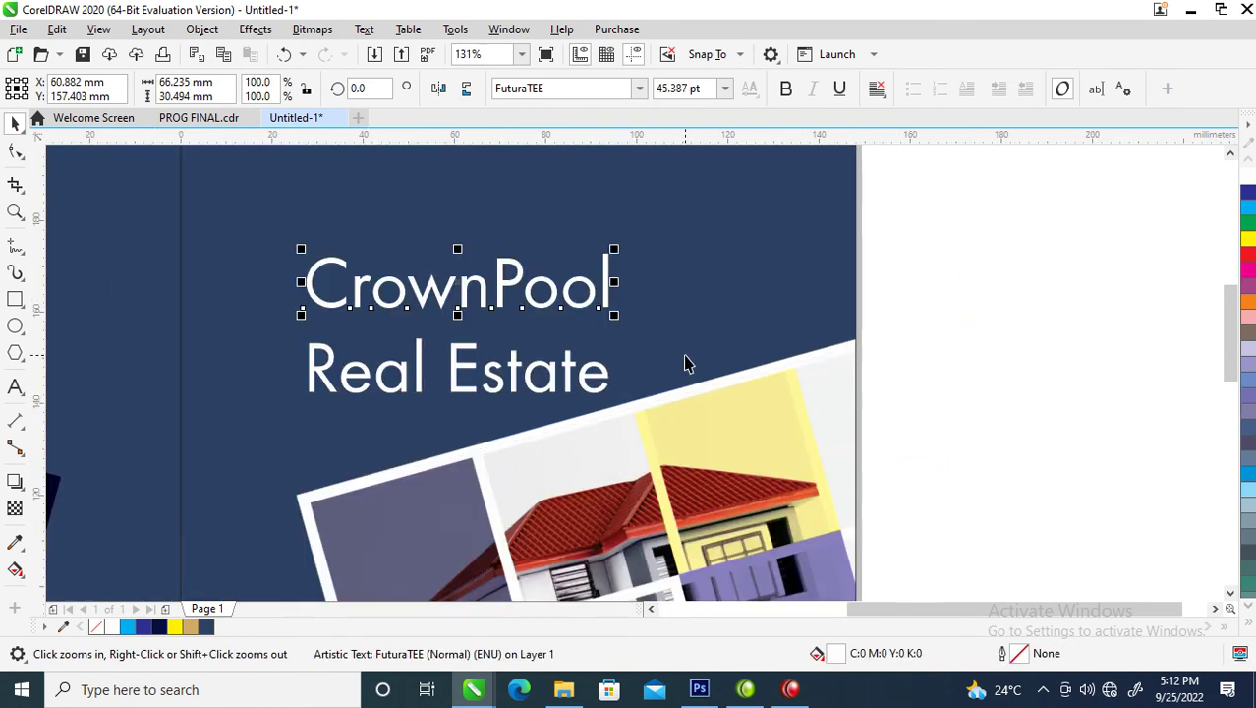
pyautogui.doubleClick(497, 284)
pyautogui.moveTo(495, 284); pyautogui.dragTo(233, 283)
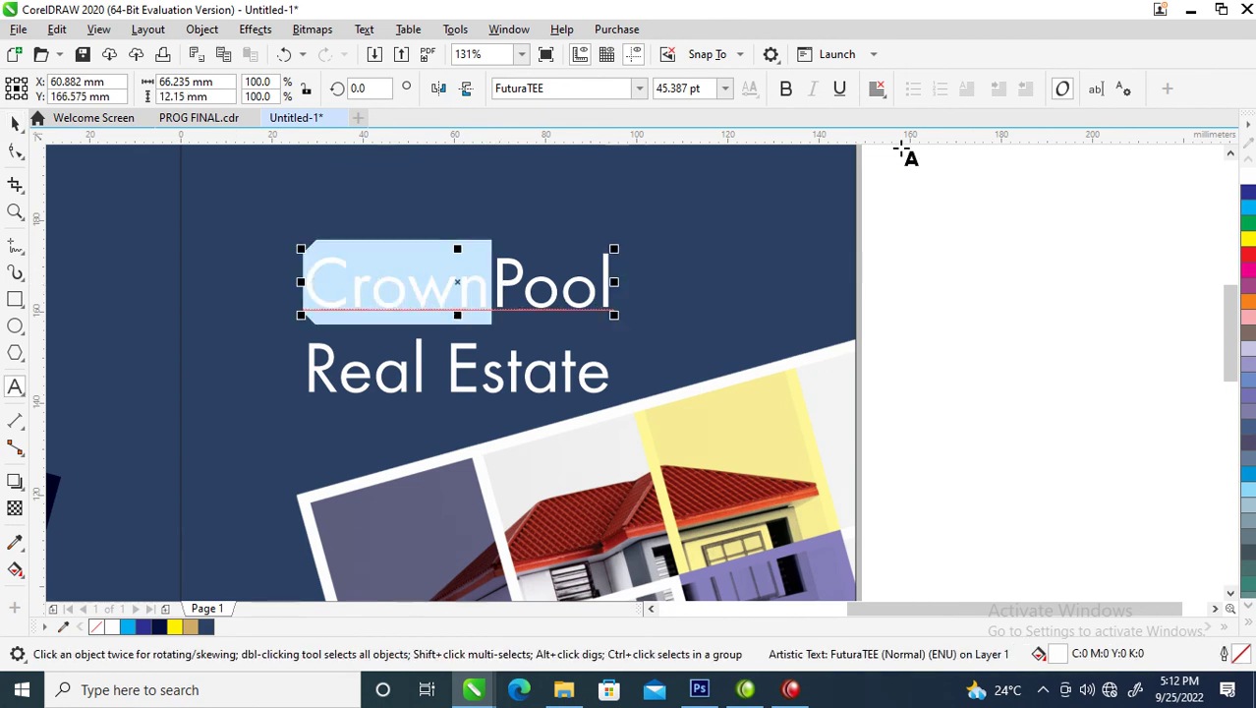
pyautogui.click(785, 89)
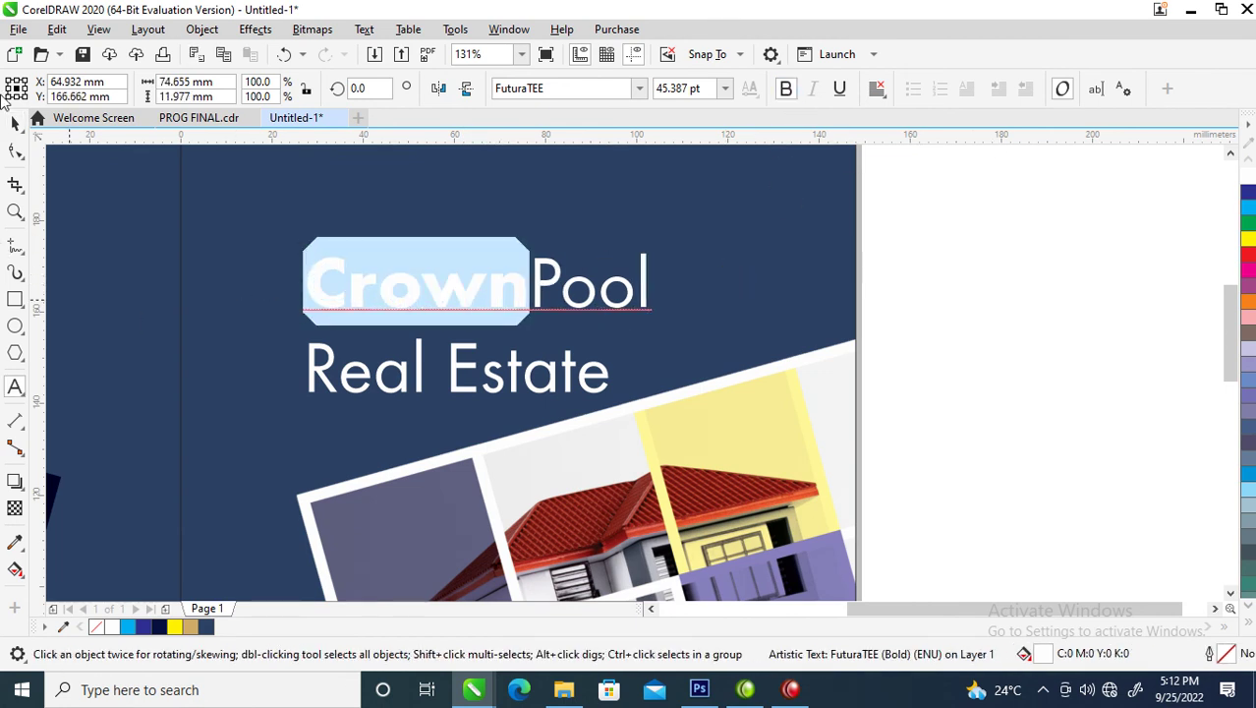
# Step: Enlarge the "CrownPool" line to about 65 pt, roughly 94 mm wide
pyautogui.click(15, 149)
pyautogui.moveTo(655, 316); pyautogui.dragTo(742, 393)
pyautogui.press('space')
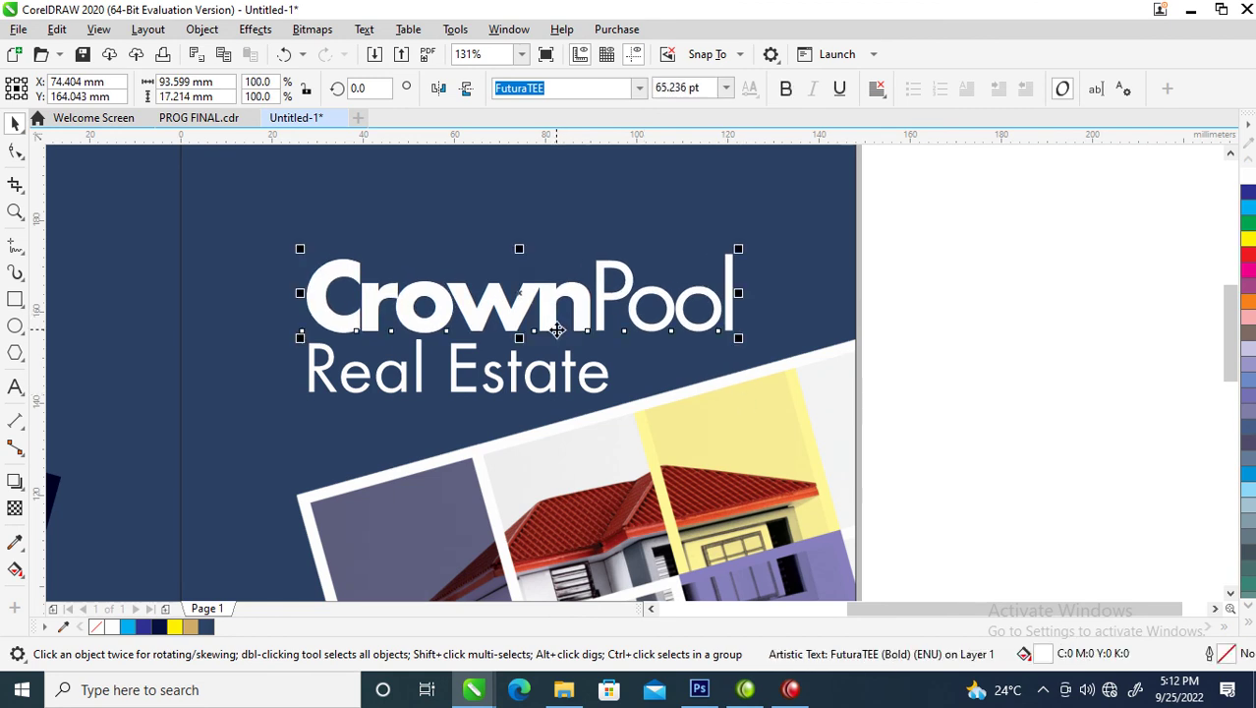
# Step: Change the bold word "Crown" in the title to uppercase
pyautogui.scroll(-3, 555, 295)
pyautogui.press('z')
pyautogui.moveTo(299, 177); pyautogui.dragTo(757, 408)
pyautogui.doubleClick(641, 420)
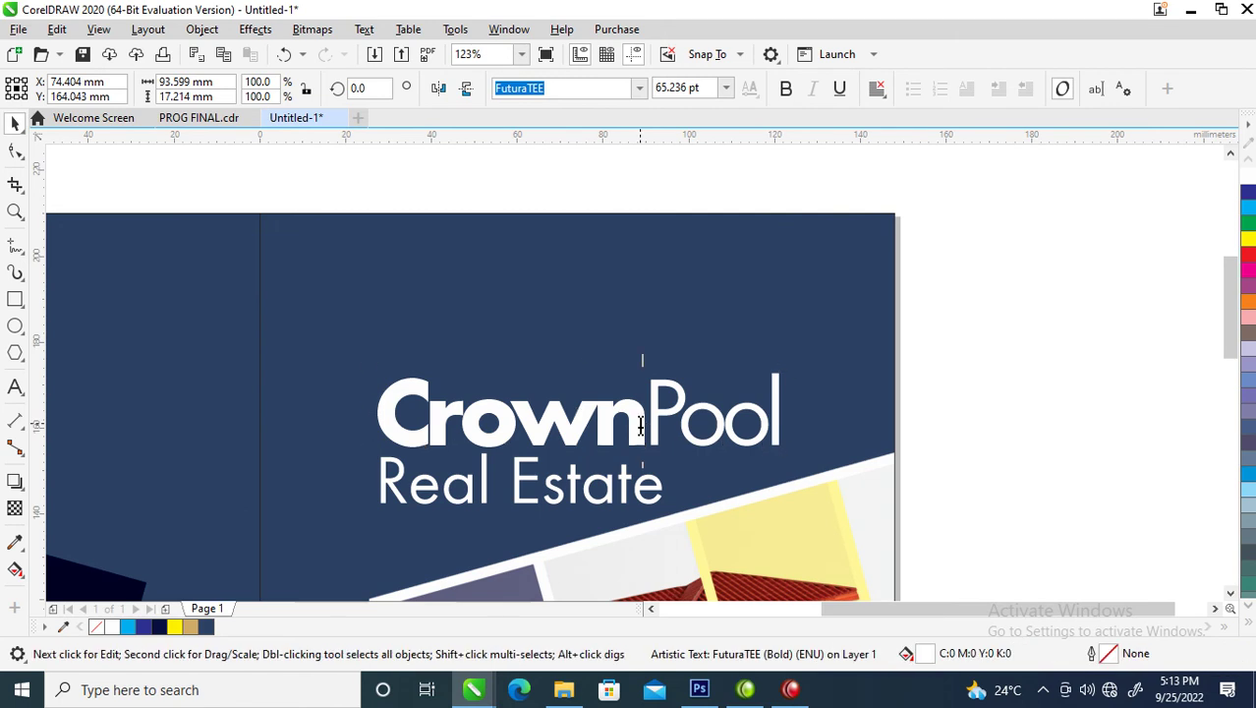
pyautogui.moveTo(641, 420); pyautogui.dragTo(295, 408)
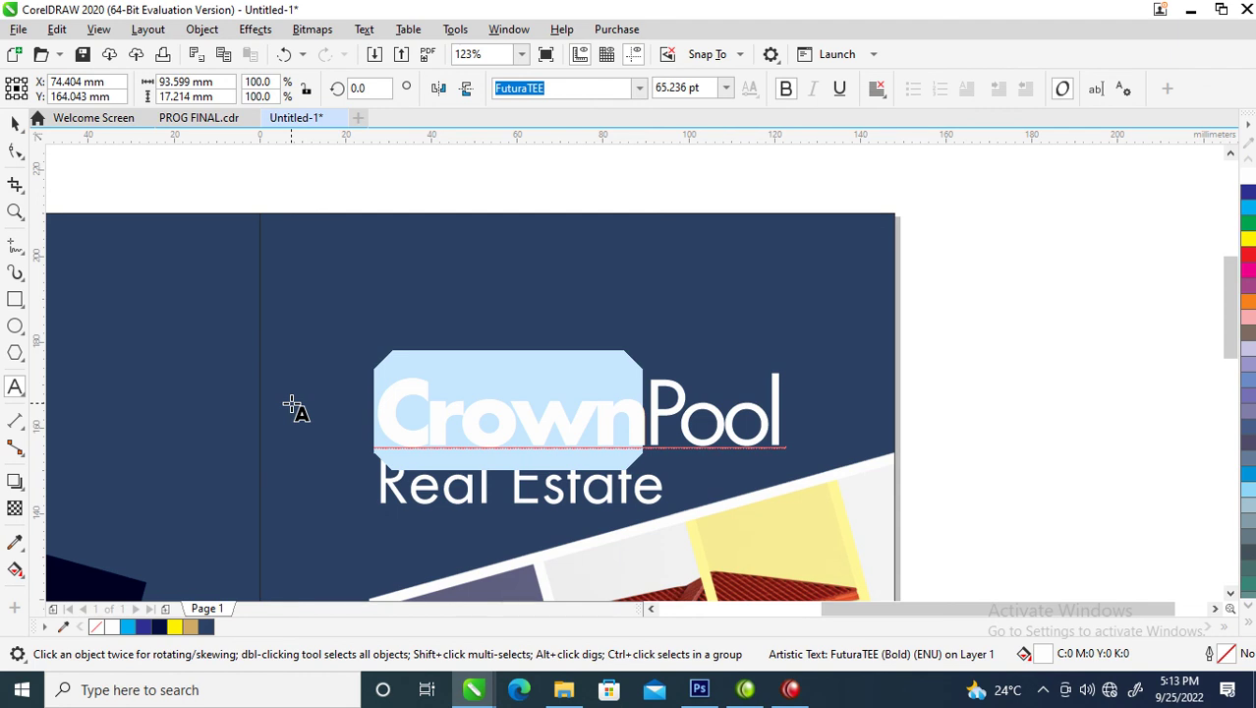
pyautogui.hotkey('shift', 'F3')
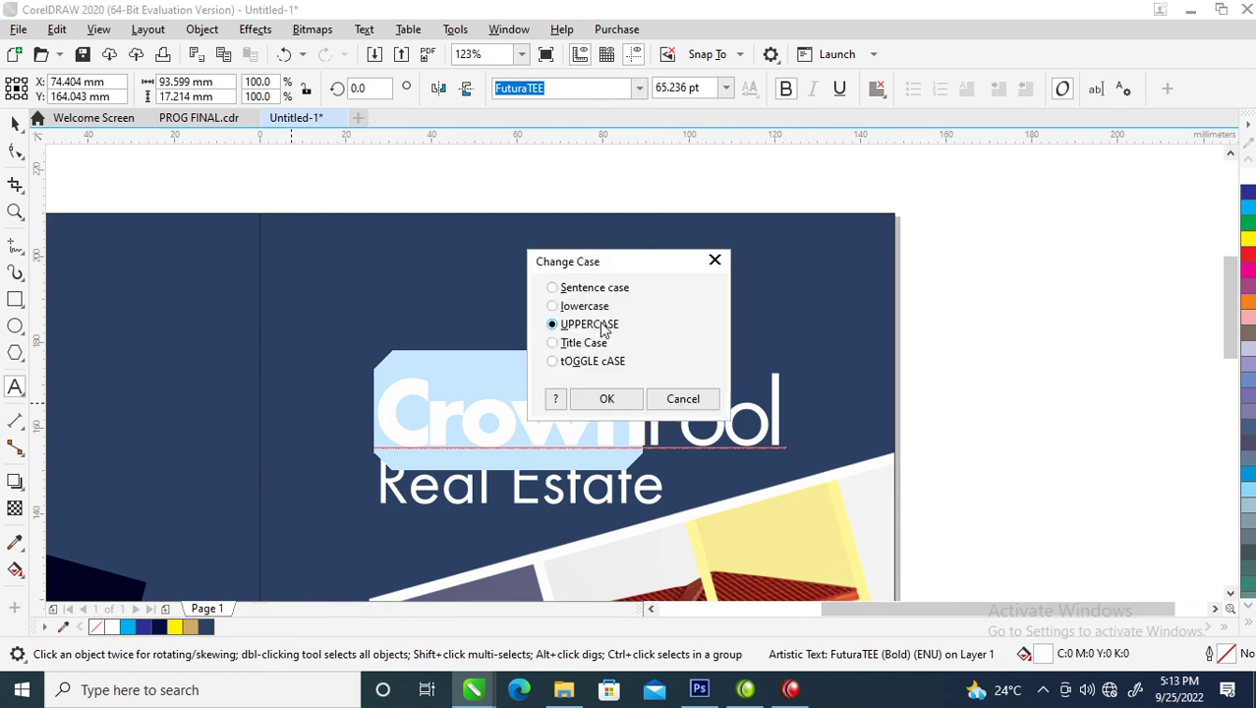
pyautogui.click(606, 399)
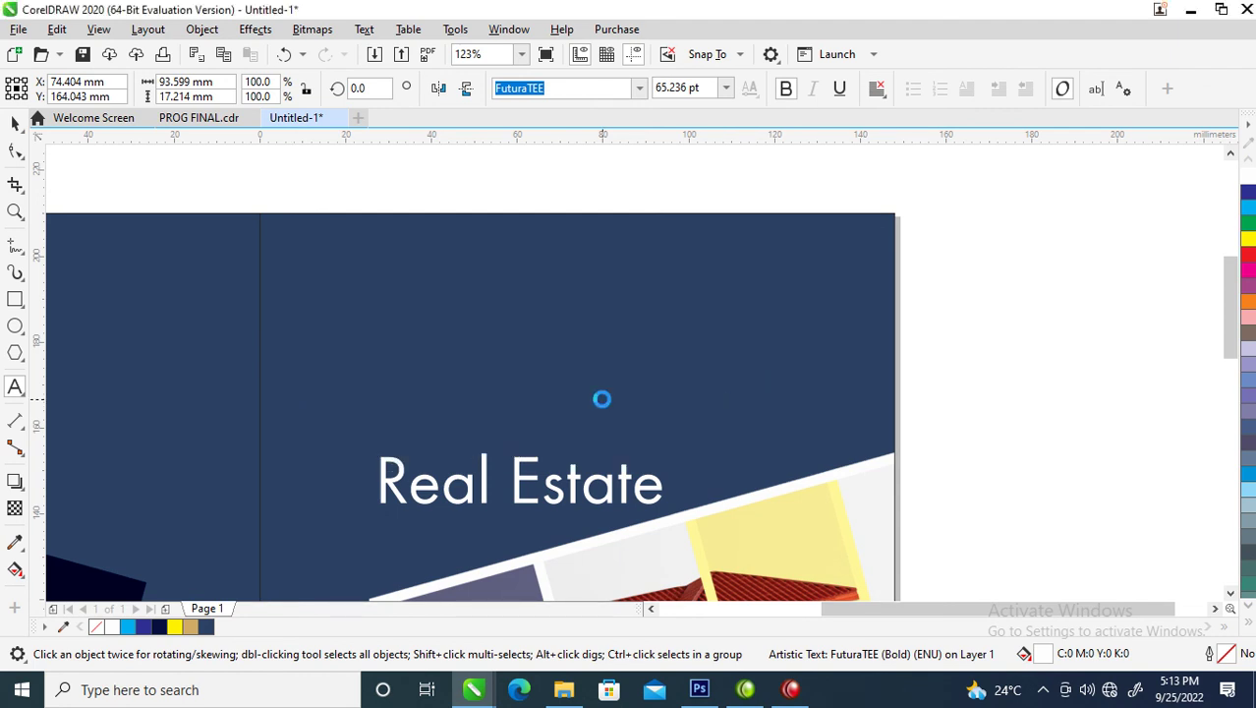
pyautogui.hotkey('ctrl', 'space')
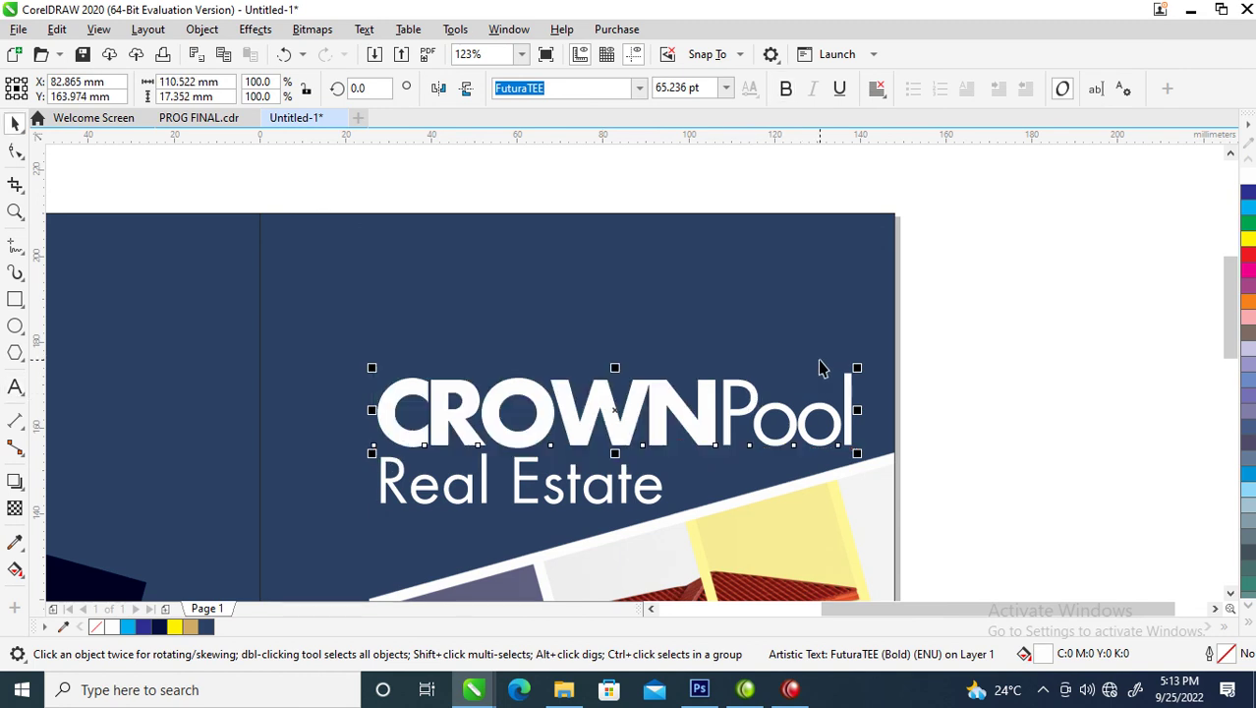
# Step: Reduce the "CROWNPool" line to about 38 pt and the "Real Estate" line to about 22 pt, keeping their left edges aligned
pyautogui.moveTo(861, 367); pyautogui.dragTo(665, 366)
pyautogui.click(654, 487)
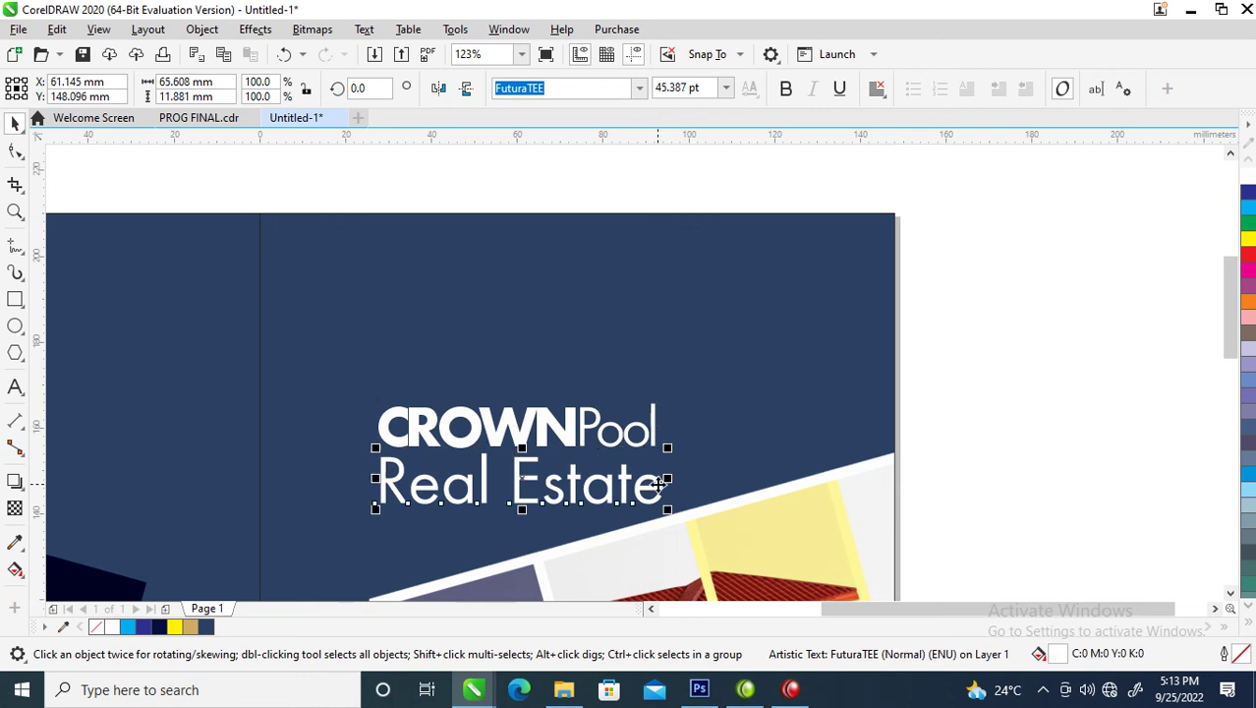
pyautogui.moveTo(668, 446); pyautogui.dragTo(495, 477)
# Step: Widen the letter spacing of the "Real Estate" line with the Shape tool
pyautogui.click(14, 151)
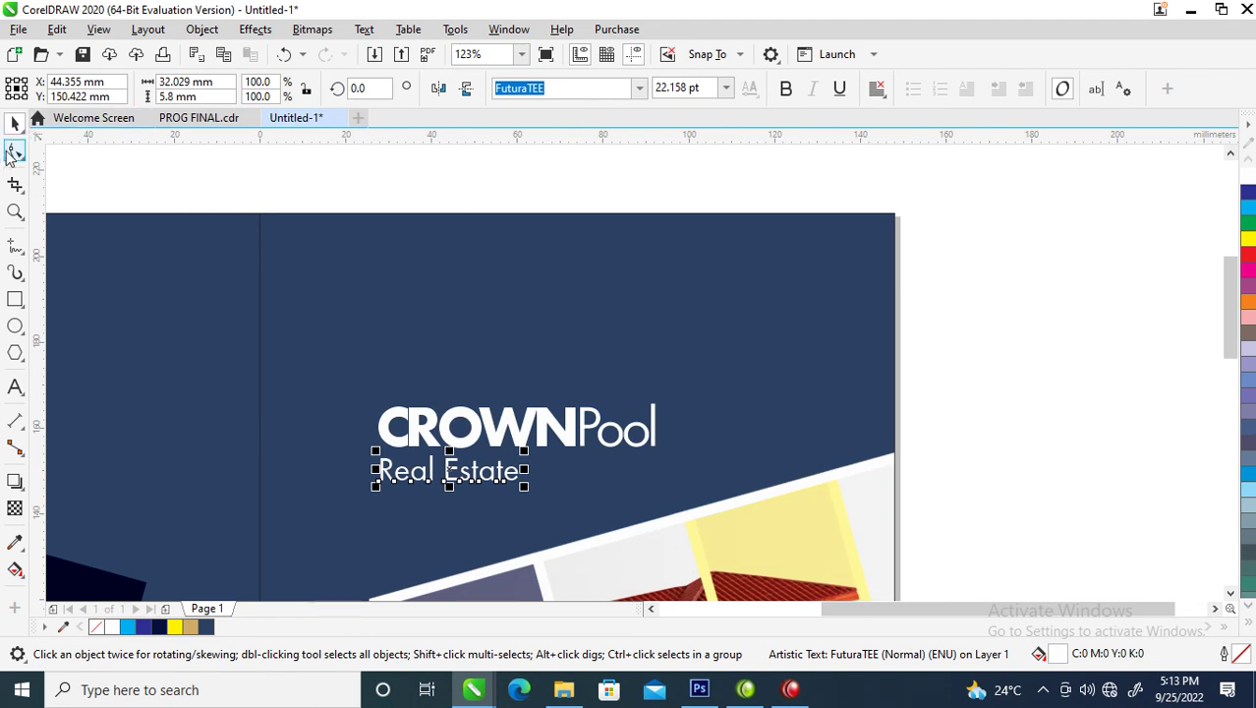
pyautogui.moveTo(527, 488); pyautogui.dragTo(584, 485)
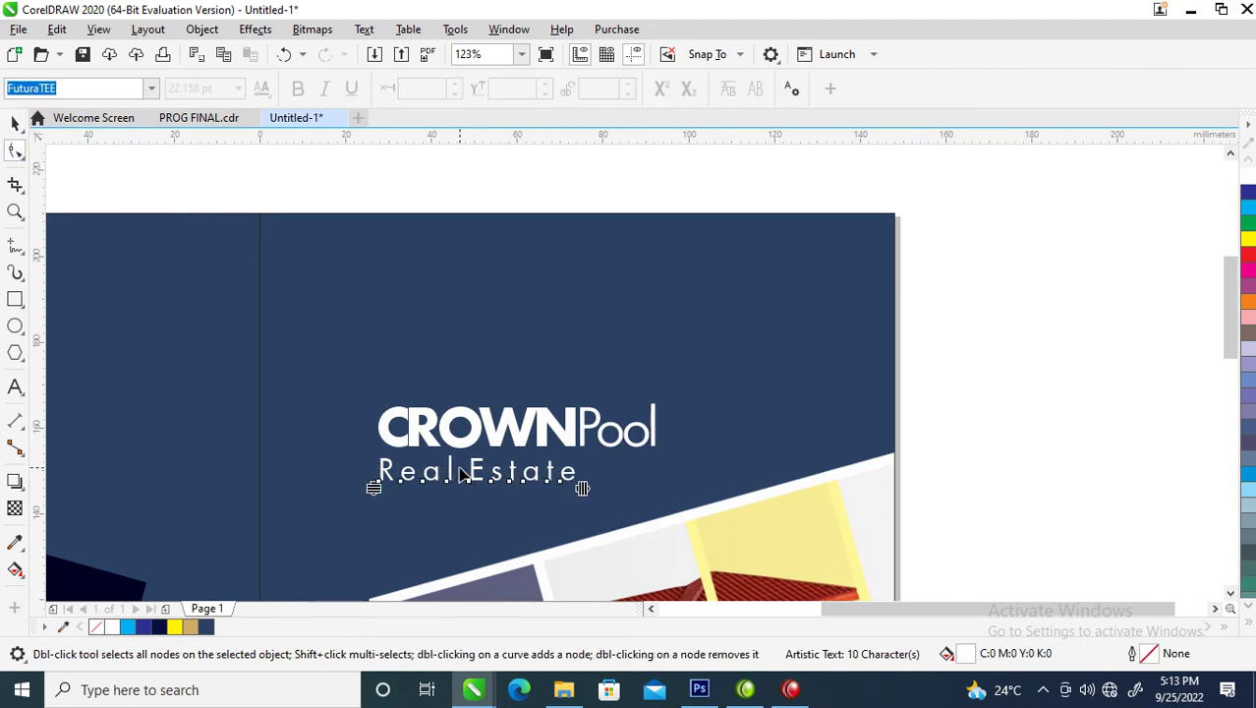
pyautogui.press('space')
# Step: Place a copy of the "CROWNPool" line above the title, change its text to "CPRE" and move it closer to the title
pyautogui.press('z')
pyautogui.moveTo(238, 268); pyautogui.dragTo(863, 518)
pyautogui.press('space')
pyautogui.moveTo(416, 447); pyautogui.dragTo(944, 320)
pyautogui.rightClick(438, 315)
pyautogui.doubleClick(386, 317)
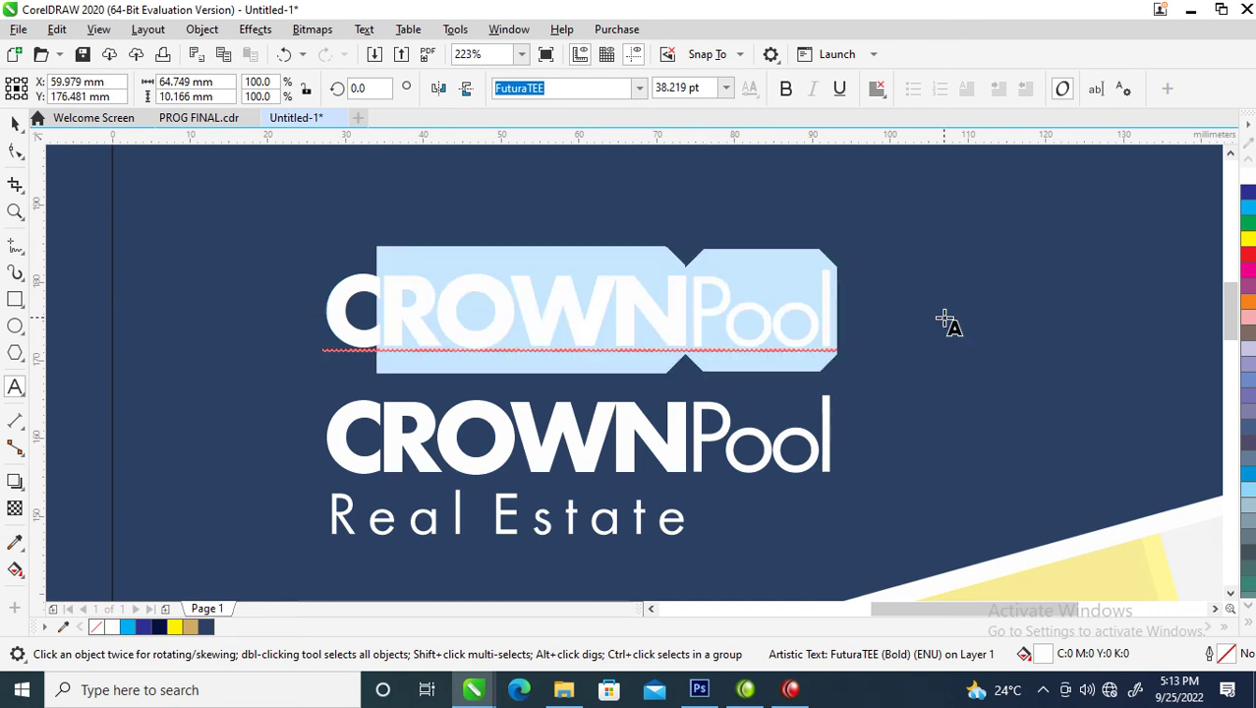
pyautogui.write('P')
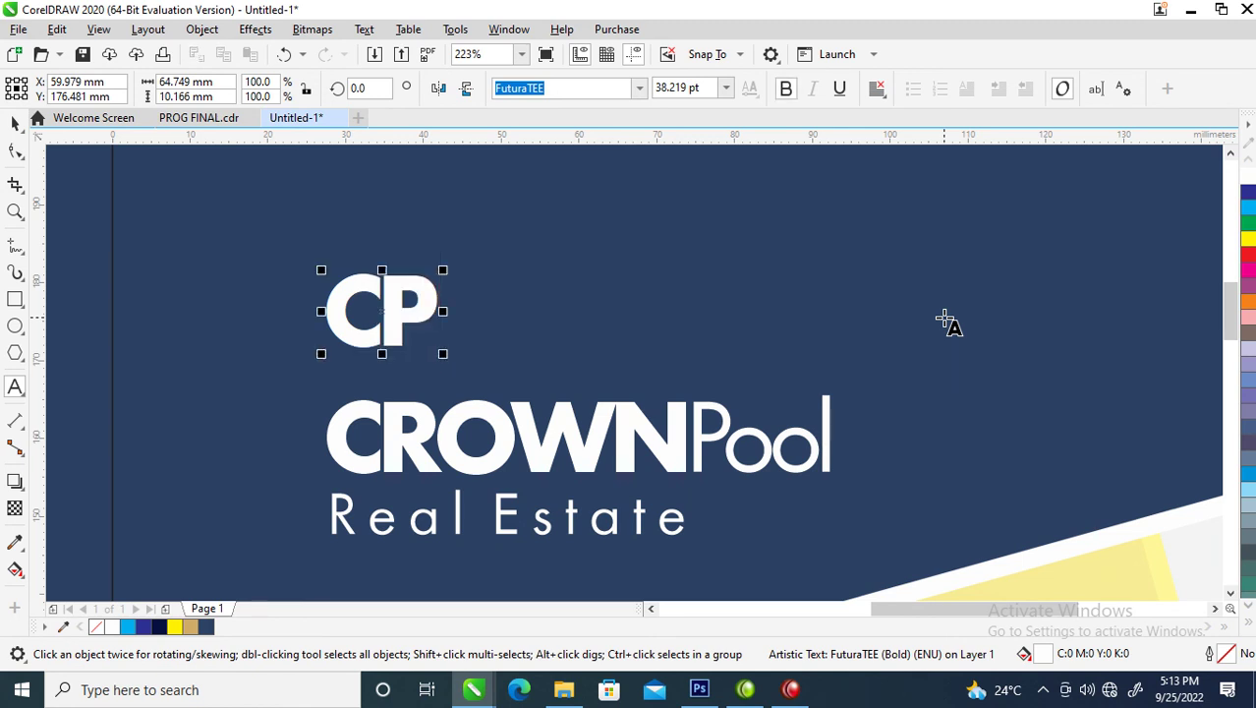
pyautogui.write('R')
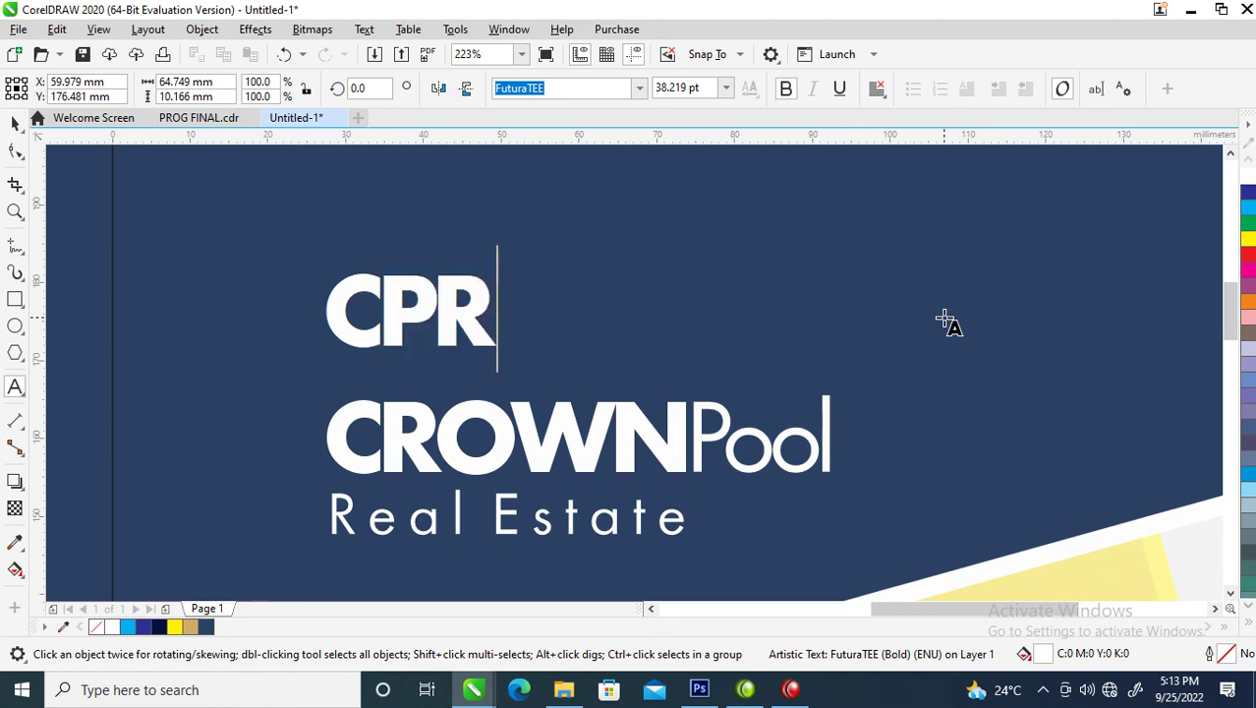
pyautogui.write('E')
pyautogui.hotkey('ctrl', 'space')
pyautogui.moveTo(471, 331); pyautogui.dragTo(513, 368)
# Step: Draw a polygon over the "CPRE" text and set it to 3 sides
pyautogui.press('z')
pyautogui.moveTo(257, 205); pyautogui.dragTo(838, 469)
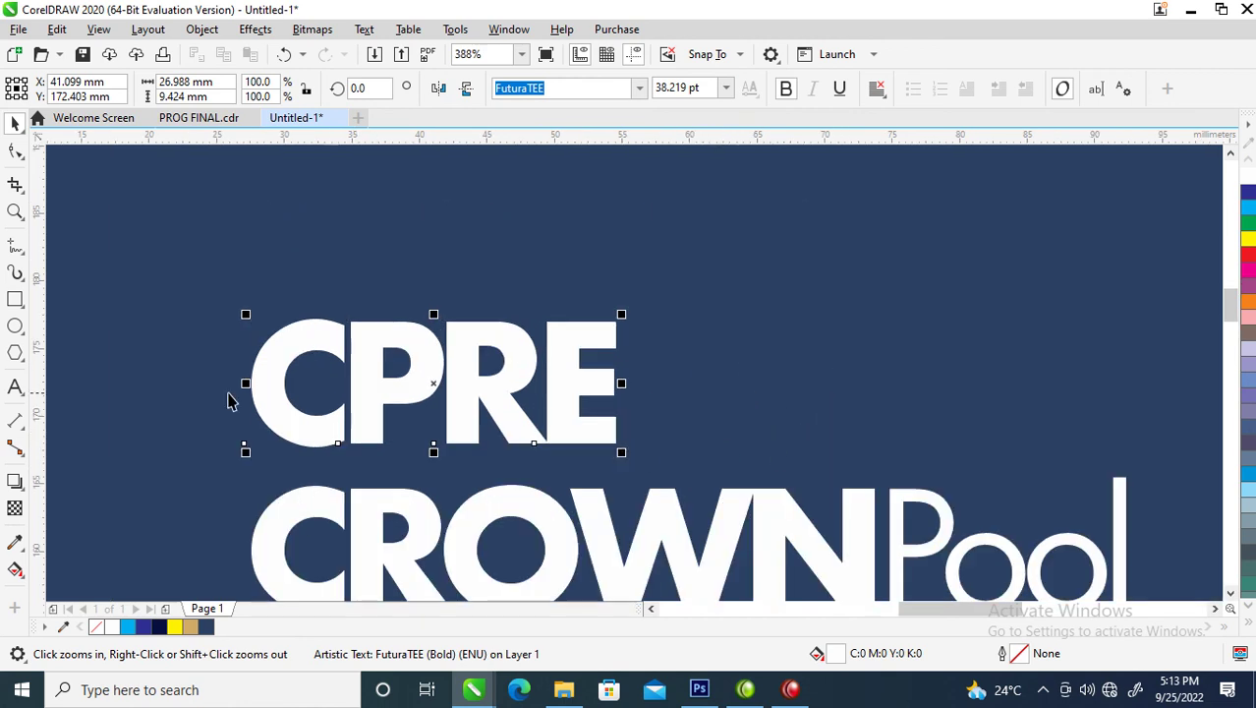
pyautogui.click(15, 353)
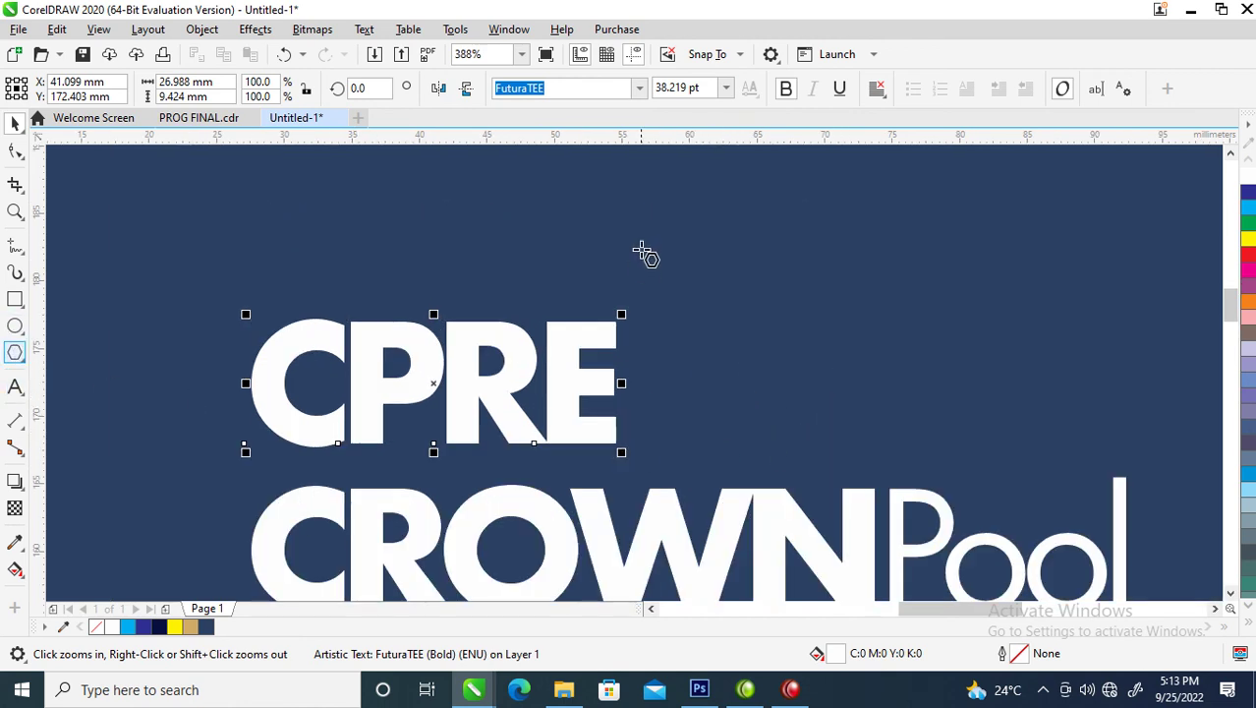
pyautogui.moveTo(417, 210); pyautogui.dragTo(608, 414)
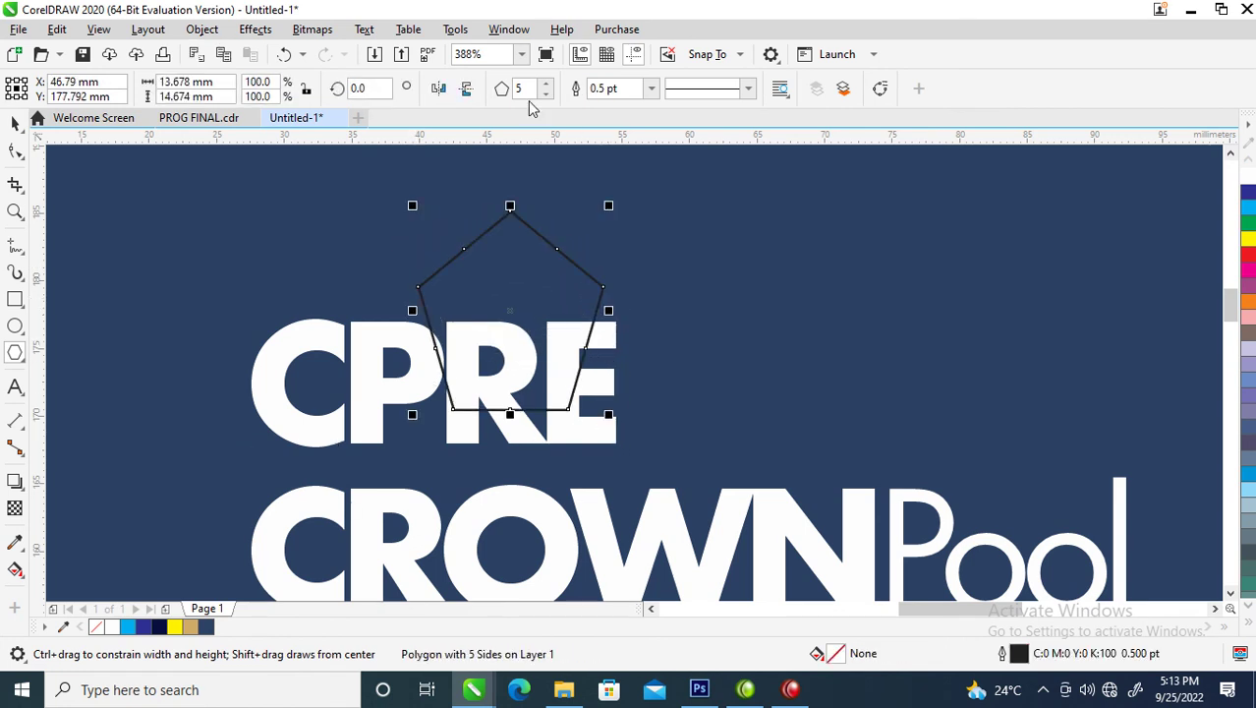
pyautogui.doubleClick(528, 90)
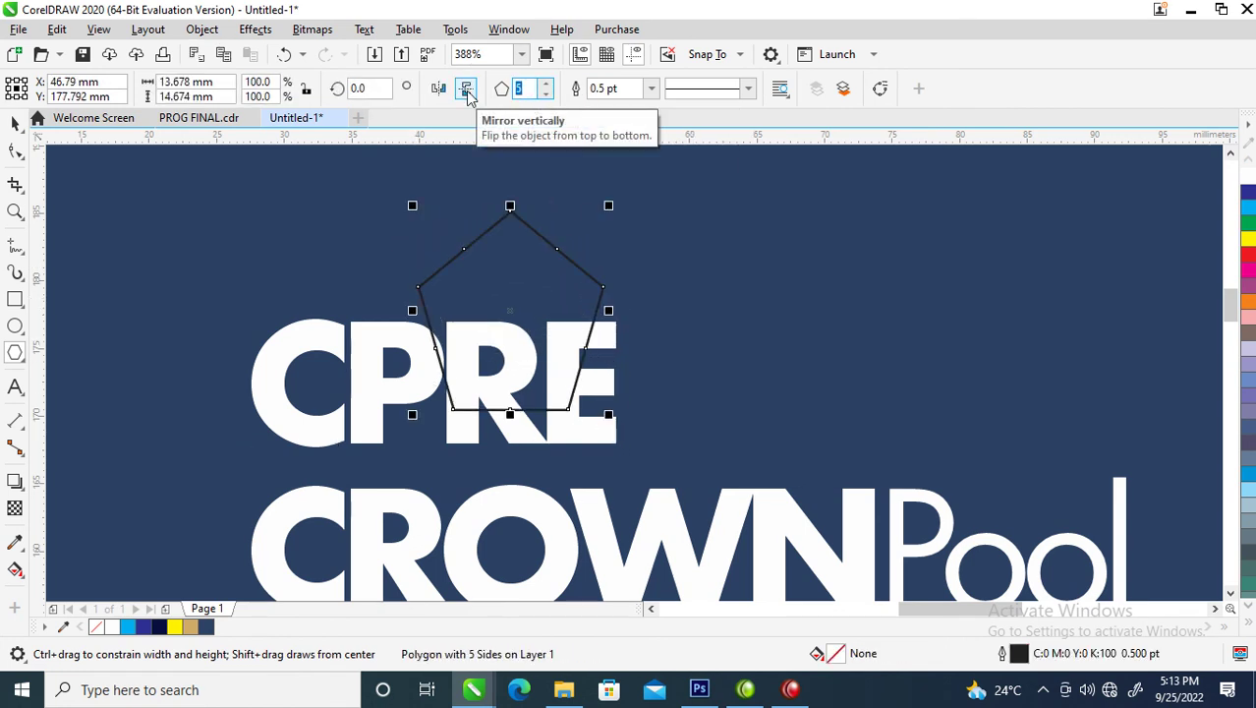
pyautogui.write('3')
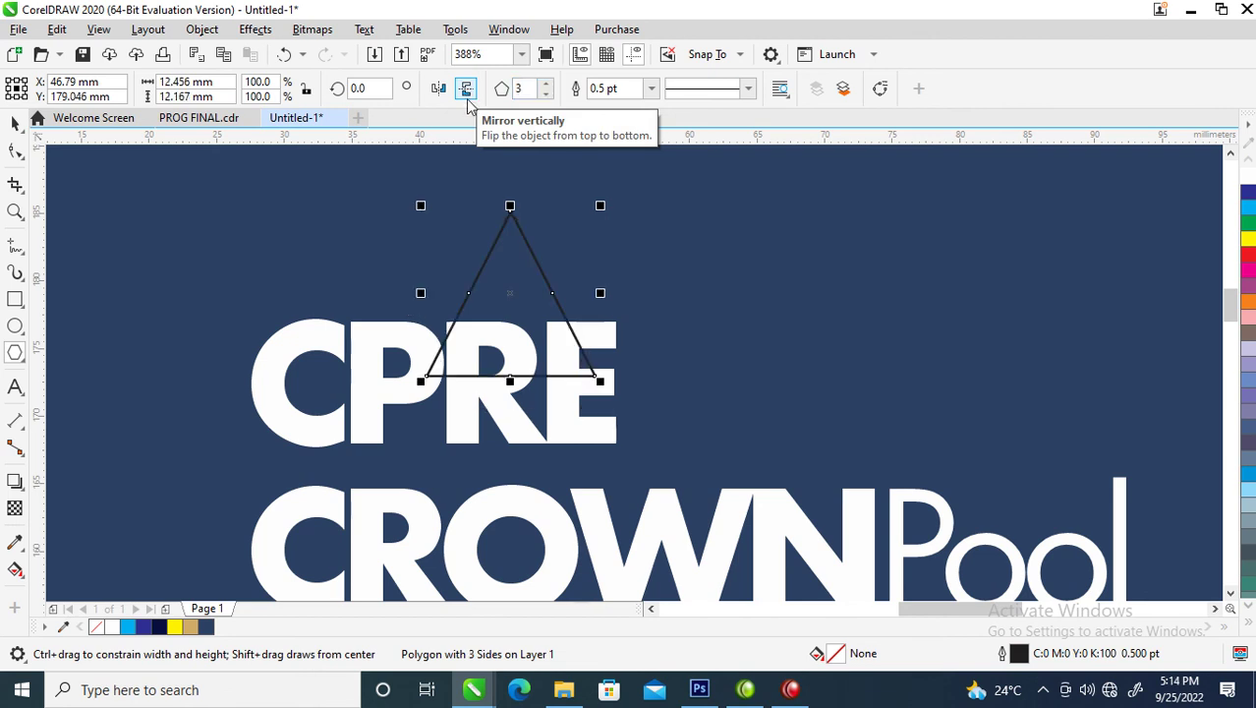
pyautogui.press('Return')
# Step: Flatten the triangle to about 12.5 by 6 mm above "RE" and place a smaller copy about 8 mm wide inside it
pyautogui.press('space')
pyautogui.moveTo(511, 381); pyautogui.dragTo(532, 298)
pyautogui.moveTo(539, 245); pyautogui.dragTo(562, 265)
pyautogui.moveTo(622, 223); pyautogui.dragTo(621, 240)
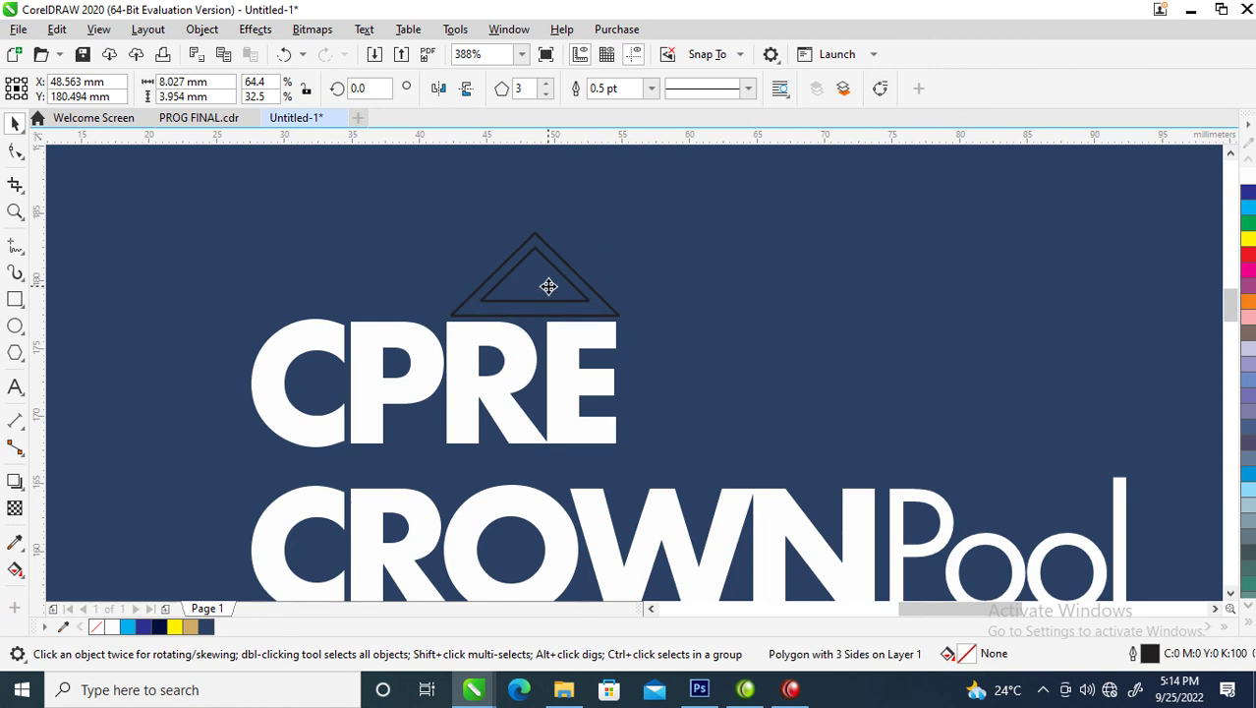
pyautogui.moveTo(548, 287); pyautogui.dragTo(549, 291)
# Step: Combine the two triangles into a hollow roof shape, fill it white and remove its outline
pyautogui.moveTo(355, 212); pyautogui.dragTo(740, 421)
pyautogui.hotkey('ctrl', 'l')
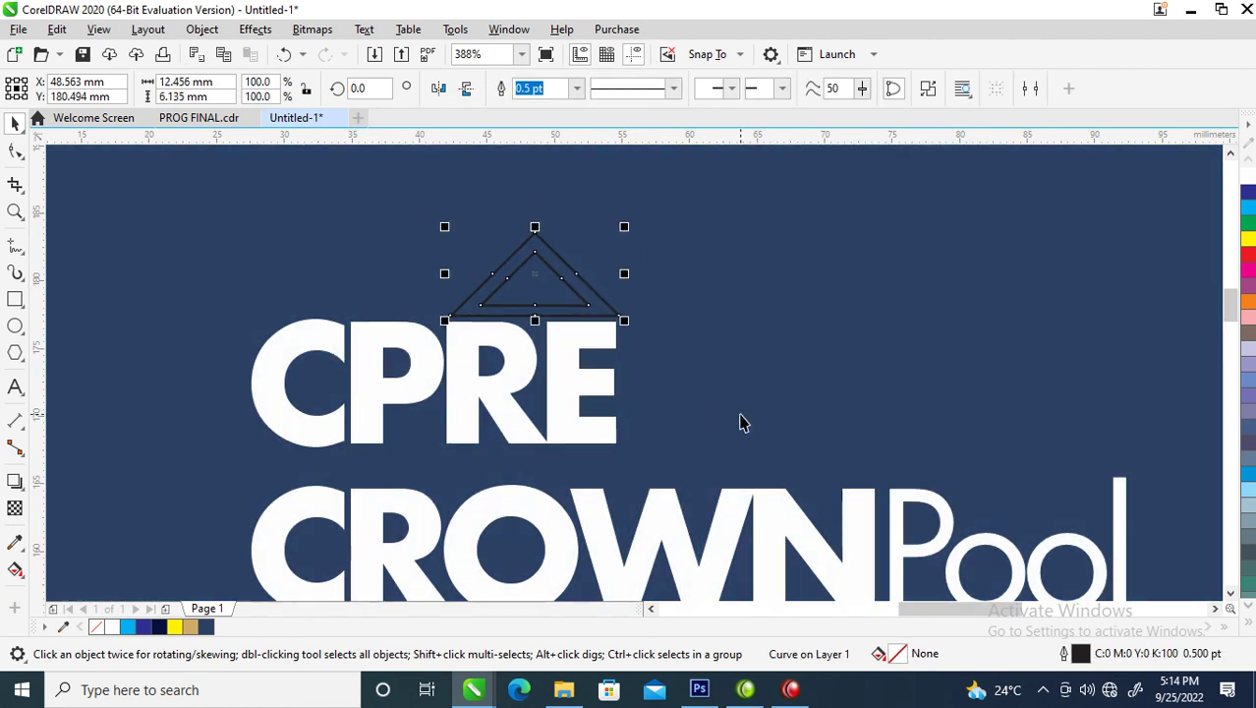
pyautogui.click(1246, 175)
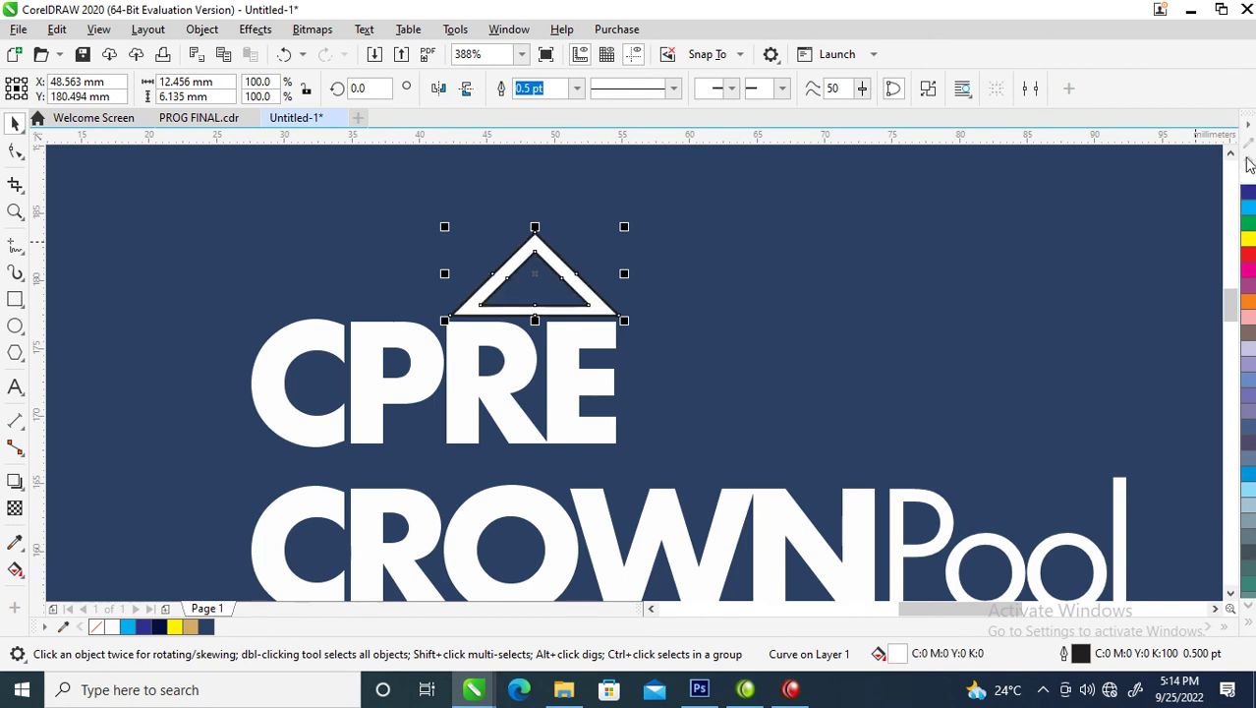
pyautogui.click(1249, 627)
pyautogui.rightClick(1184, 161)
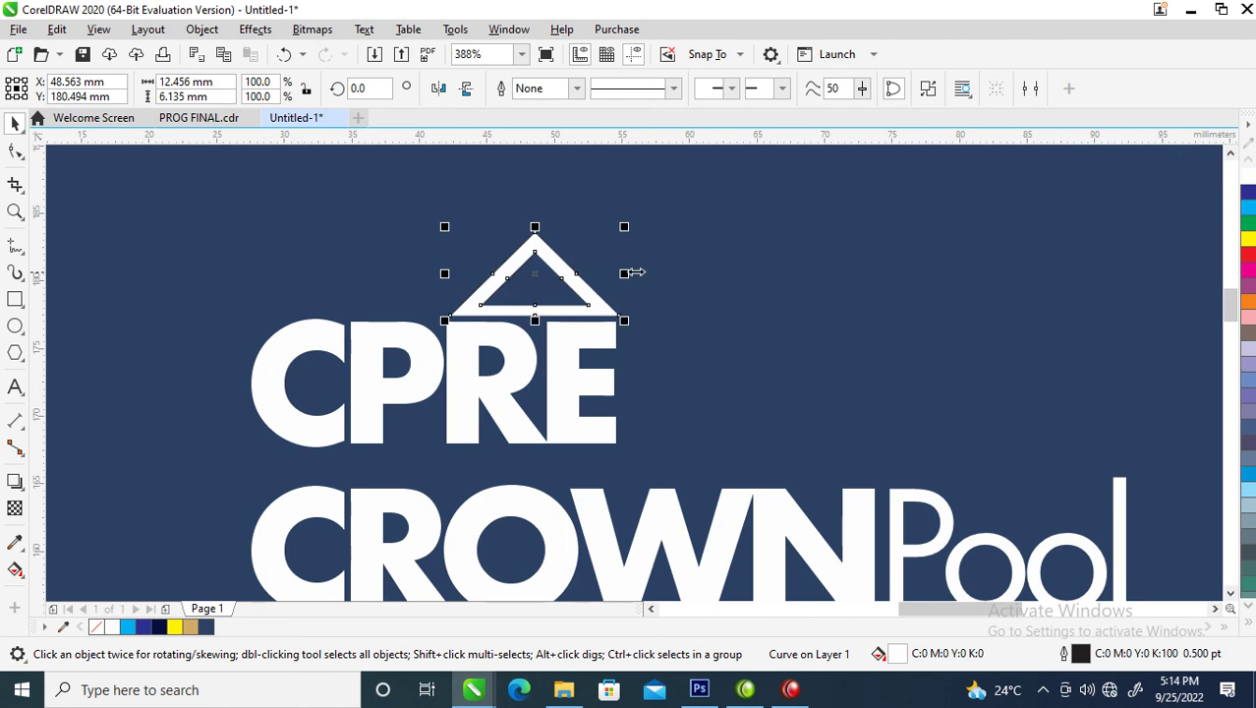
# Step: Move the "CROWNPool" and "Real Estate" lines together to the right of the "CPRE" text
pyautogui.scroll(-4, 595, 280)
pyautogui.scroll(-3, 595, 280)
pyautogui.press('z')
pyautogui.moveTo(414, 237); pyautogui.dragTo(762, 352)
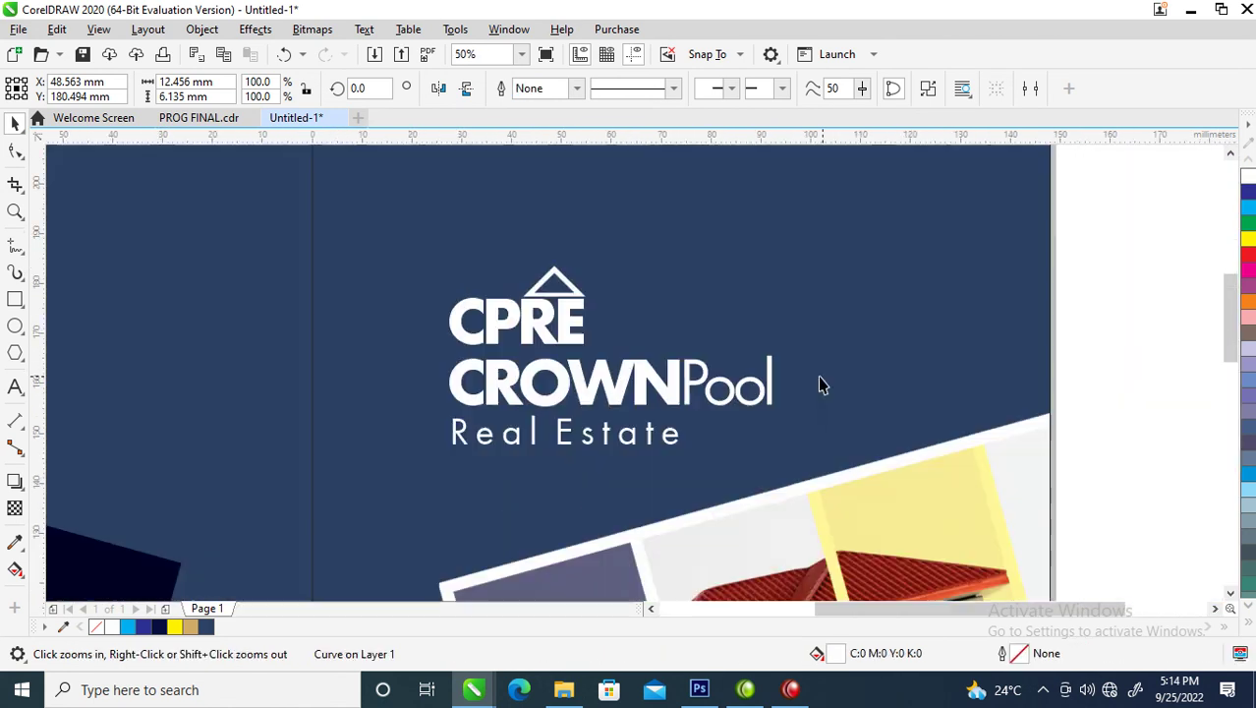
pyautogui.click(587, 399)
pyautogui.keyDown('shift'); pyautogui.click(593, 444); pyautogui.keyUp('shift')
pyautogui.moveTo(596, 441); pyautogui.dragTo(816, 338)
# Step: Enlarge the roof shape proportionally to about 21 mm wide above the "CPRE" text
pyautogui.click(793, 260)
pyautogui.moveTo(388, 246); pyautogui.dragTo(595, 303)
pyautogui.moveTo(513, 259); pyautogui.dragTo(466, 239)
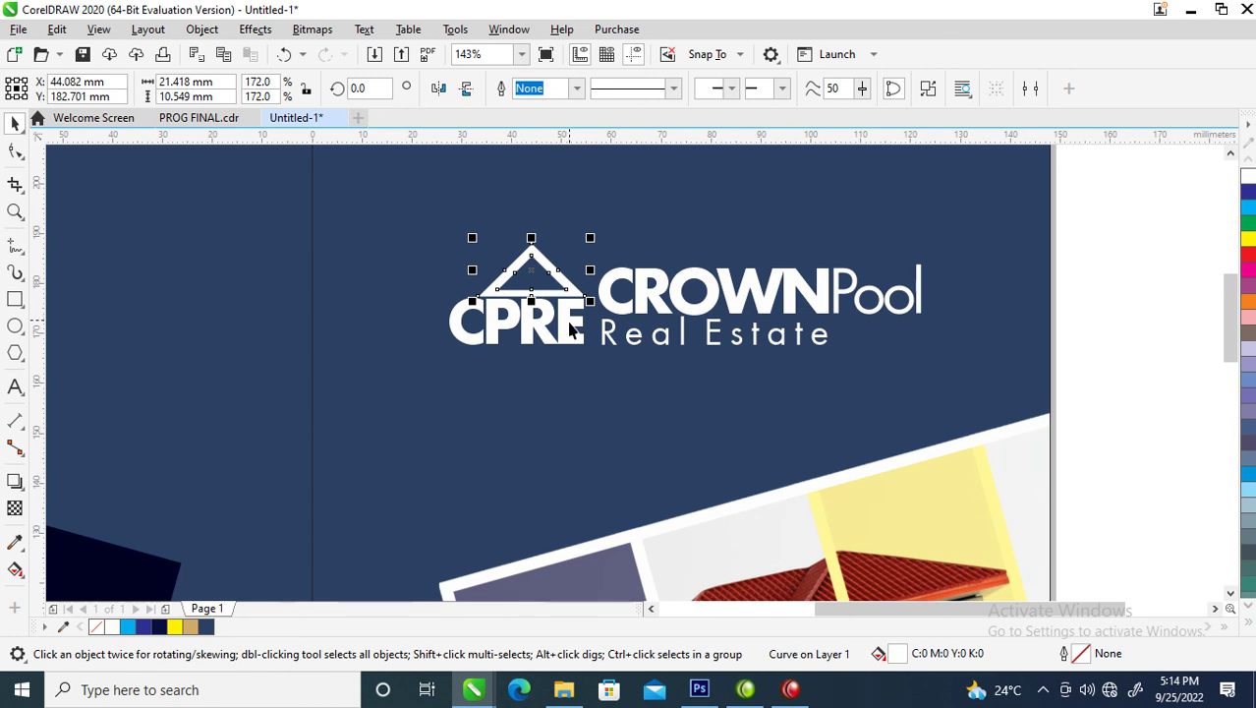
# Step: Center the roof over "CPRE", then shift both left of the title and size them to about 28 mm wide
pyautogui.click(568, 327)
pyautogui.keyDown('shift'); pyautogui.click(553, 283); pyautogui.keyUp('shift')
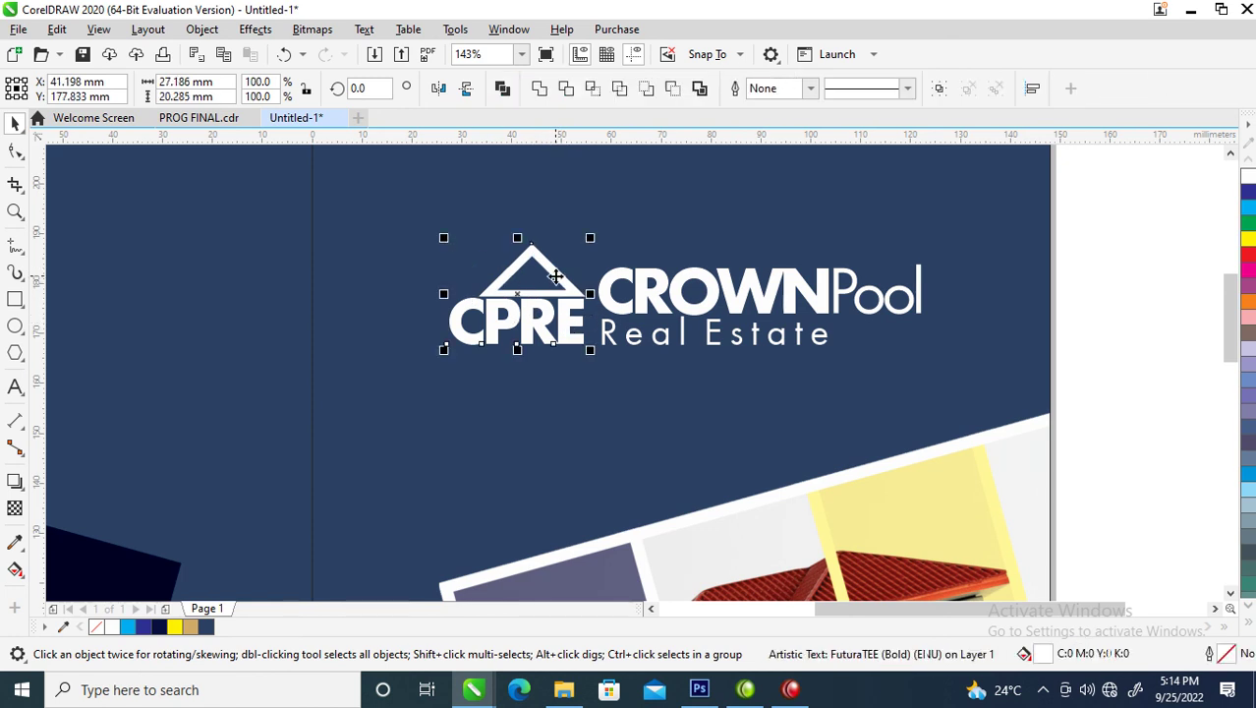
pyautogui.press('c')
pyautogui.moveTo(455, 238)
pyautogui.mouseDown()
pyautogui.moveTo(429, 227)
pyautogui.moveTo(446, 227)
pyautogui.mouseUp()
pyautogui.moveTo(571, 291); pyautogui.dragTo(552, 296)
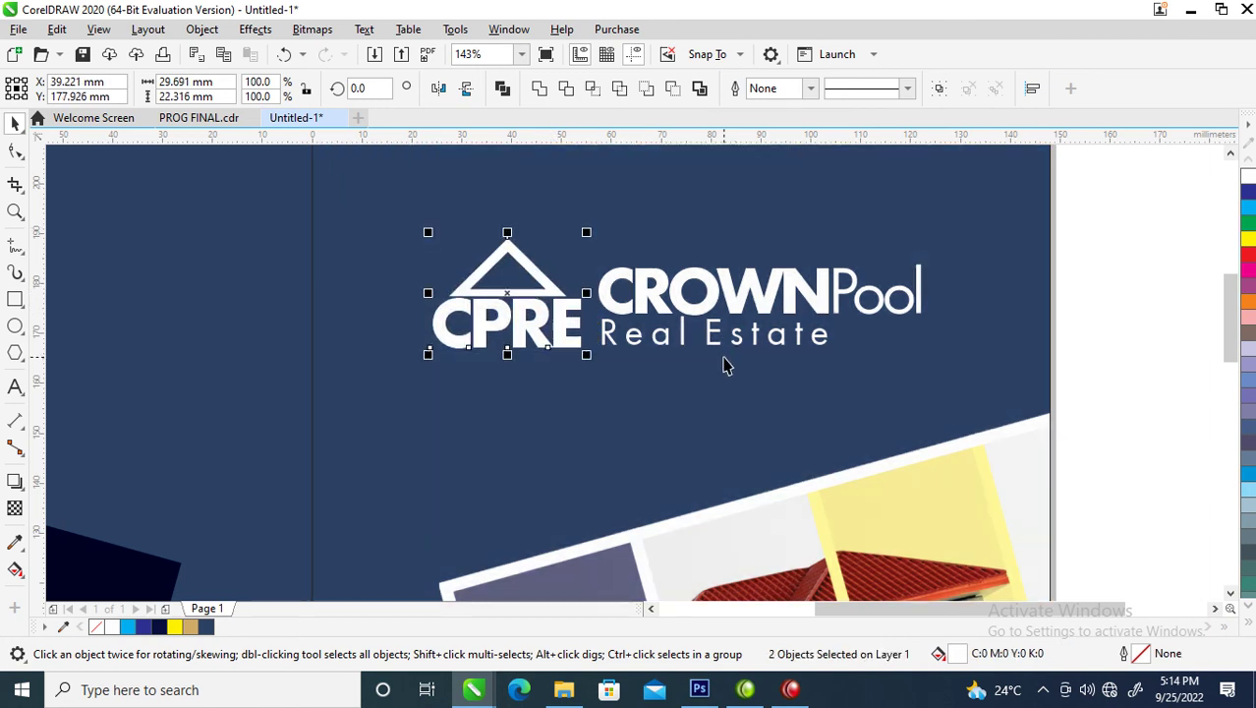
pyautogui.moveTo(580, 356); pyautogui.dragTo(582, 356)
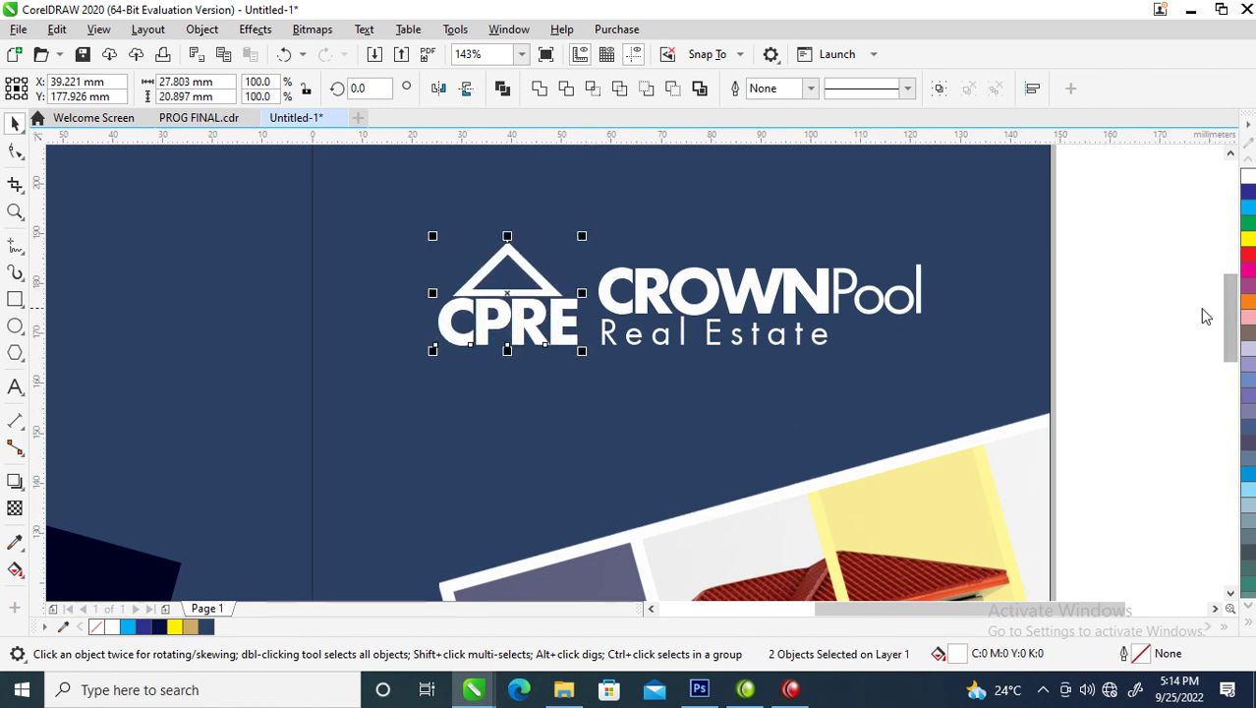
# Step: Tint the "CPRE" text light purple by gradually adding blue to its white fill
pyautogui.click(581, 233)
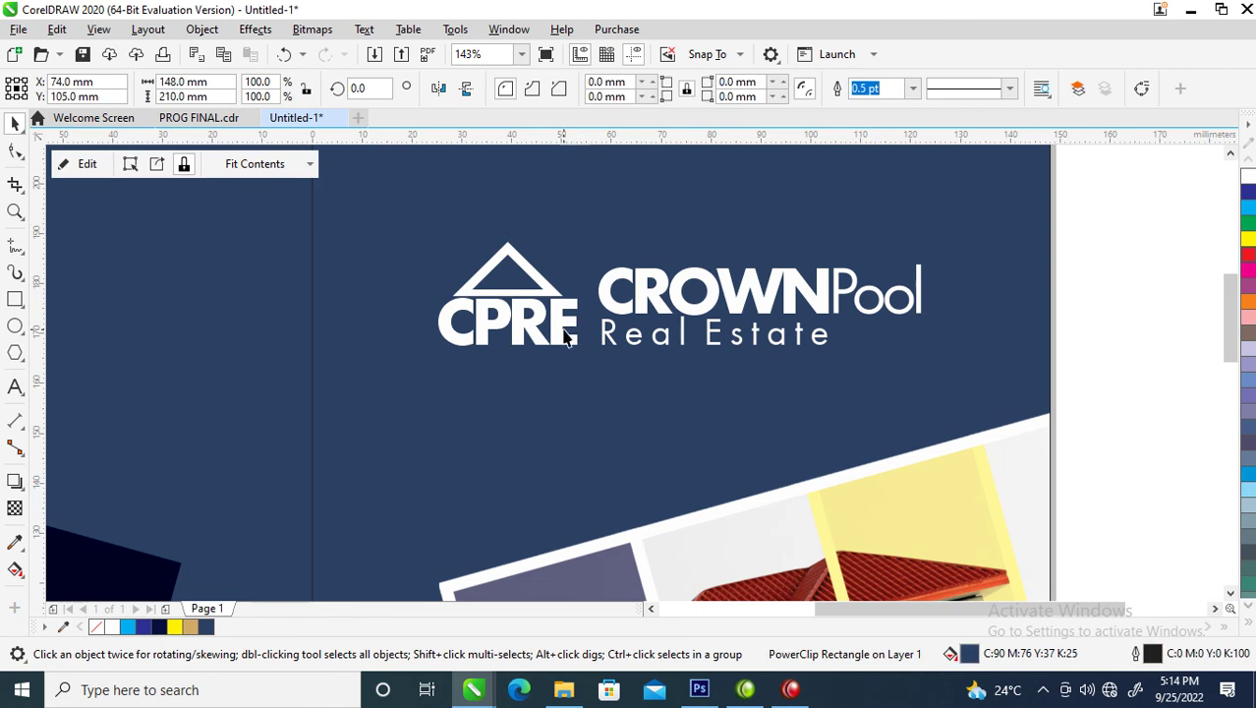
pyautogui.click(566, 330)
pyautogui.keyDown('ctrl'); pyautogui.click(1249, 194); pyautogui.keyUp('ctrl')
pyautogui.keyDown('ctrl'); pyautogui.click(1250, 194); pyautogui.keyUp('ctrl')
pyautogui.keyDown('ctrl'); pyautogui.click(1250, 196); pyautogui.keyUp('ctrl')
pyautogui.keyDown('ctrl'); pyautogui.click(1249, 196); pyautogui.keyUp('ctrl')
pyautogui.keyDown('ctrl'); pyautogui.click(1250, 197); pyautogui.keyUp('ctrl')
pyautogui.keyDown('ctrl'); pyautogui.click(1250, 197); pyautogui.keyUp('ctrl')
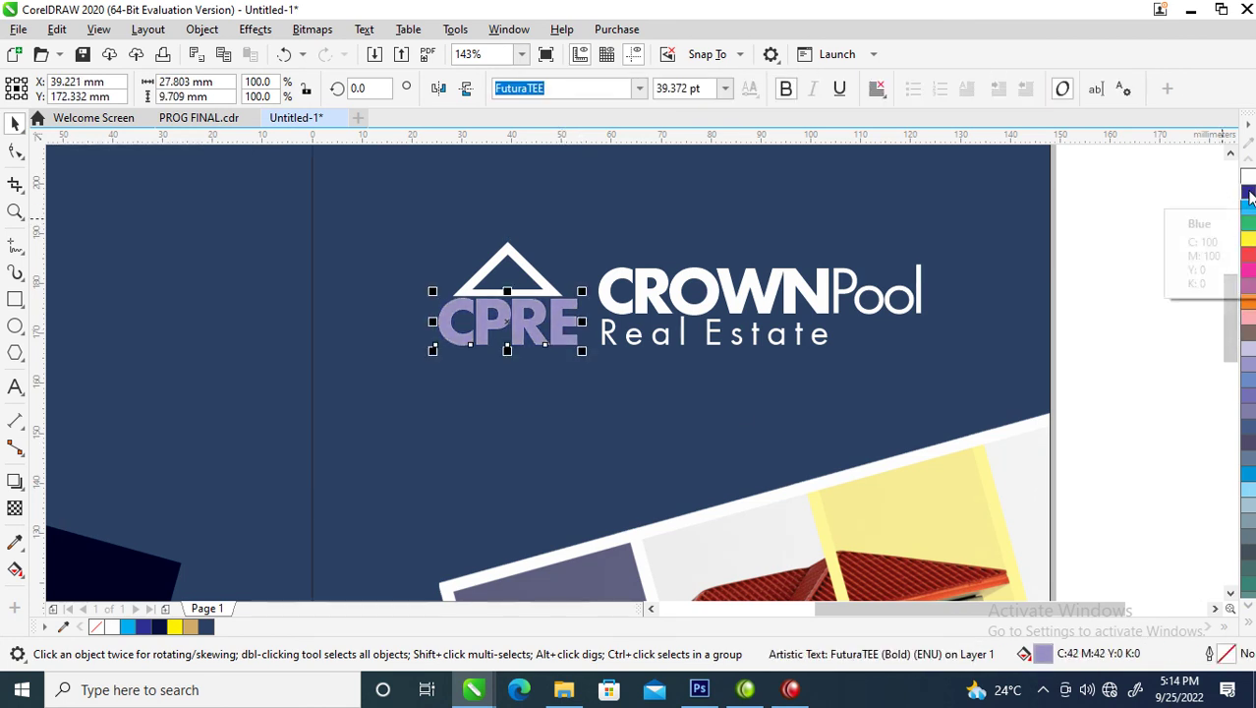
# Step: Try the same light purple tint on the "CROWNPool" line and set its fill back to white
pyautogui.click(822, 294)
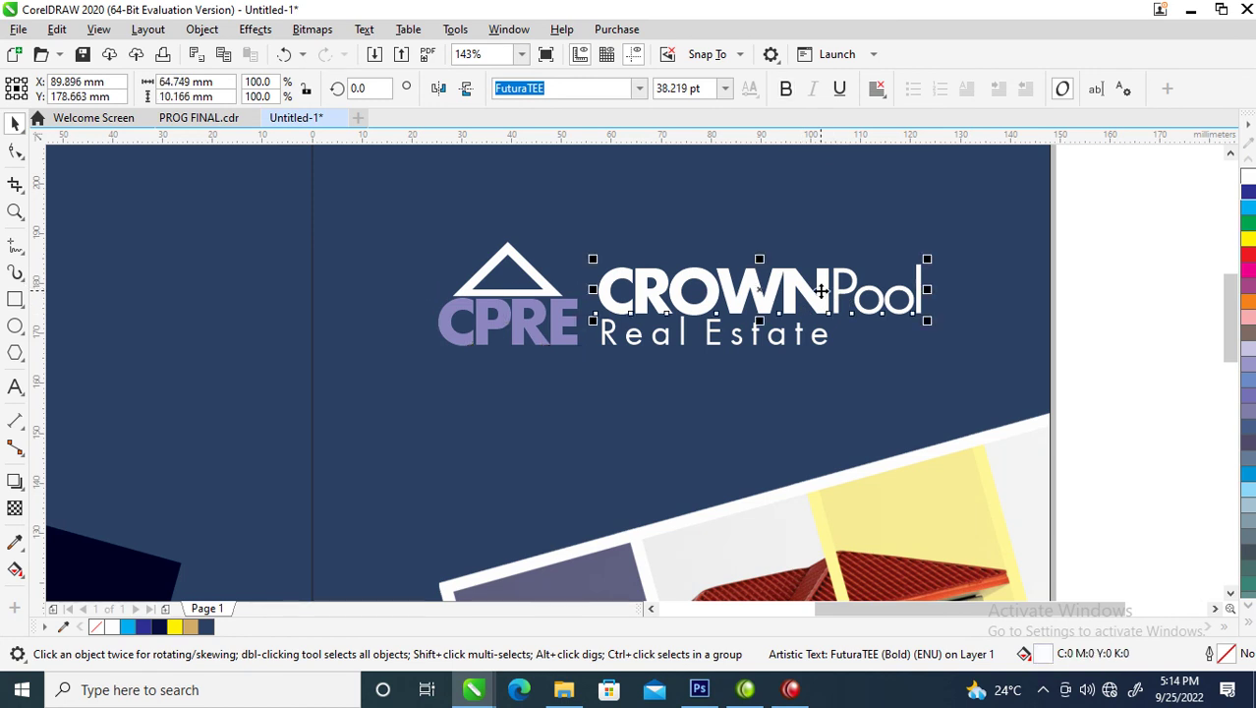
pyautogui.hotkey('ctrl', 'r')
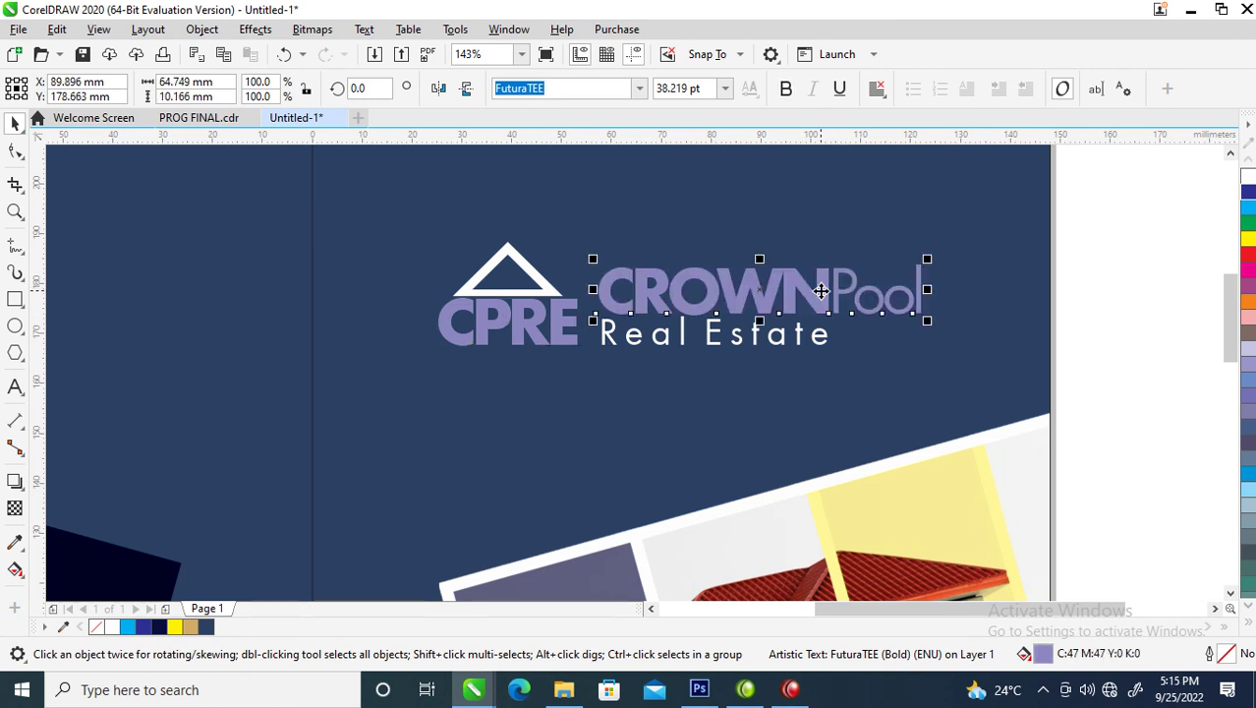
pyautogui.click(1248, 176)
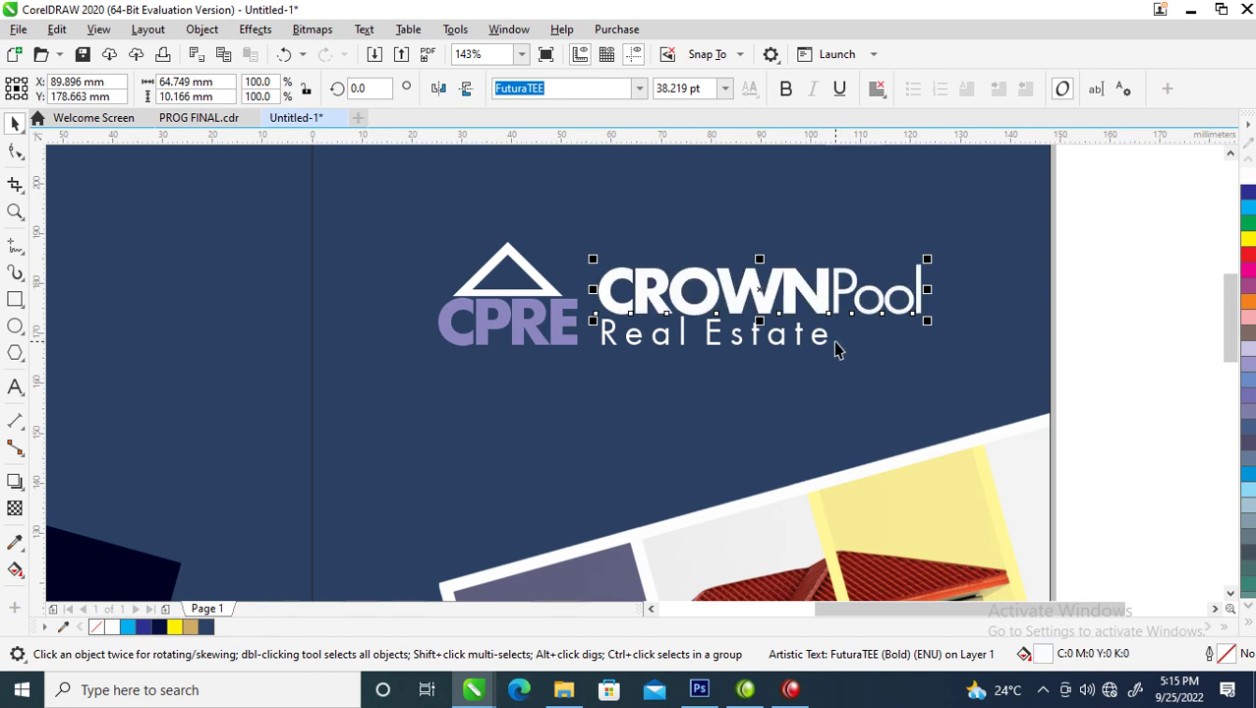
# Step: Select the whole logo with its title lines and move it slightly down and left on the front panel
pyautogui.scroll(-2, 795, 385)
pyautogui.scroll(-2, 795, 385)
pyautogui.press('z')
pyautogui.moveTo(366, 287); pyautogui.dragTo(982, 593)
pyautogui.press('space')
pyautogui.moveTo(1003, 192); pyautogui.dragTo(639, 330)
pyautogui.moveTo(752, 241); pyautogui.dragTo(742, 259)
pyautogui.click(1145, 342)
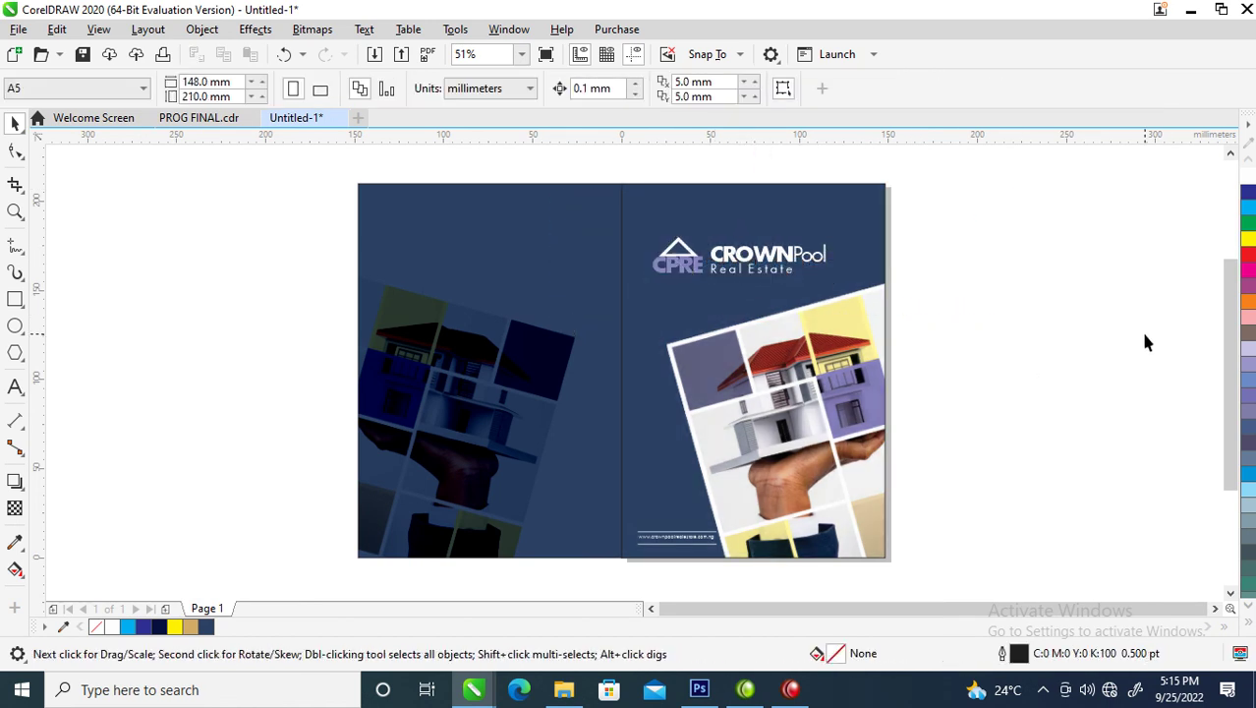